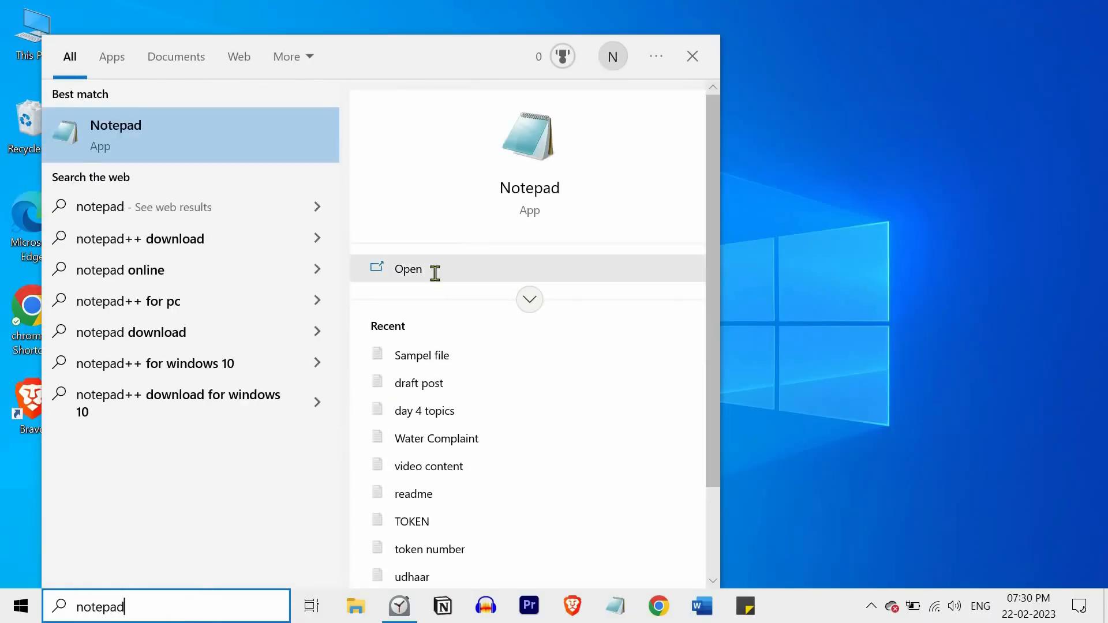
# - Open Notepad and paste the copied on-duty request letter into the blank document
pyautogui.click(433, 271)
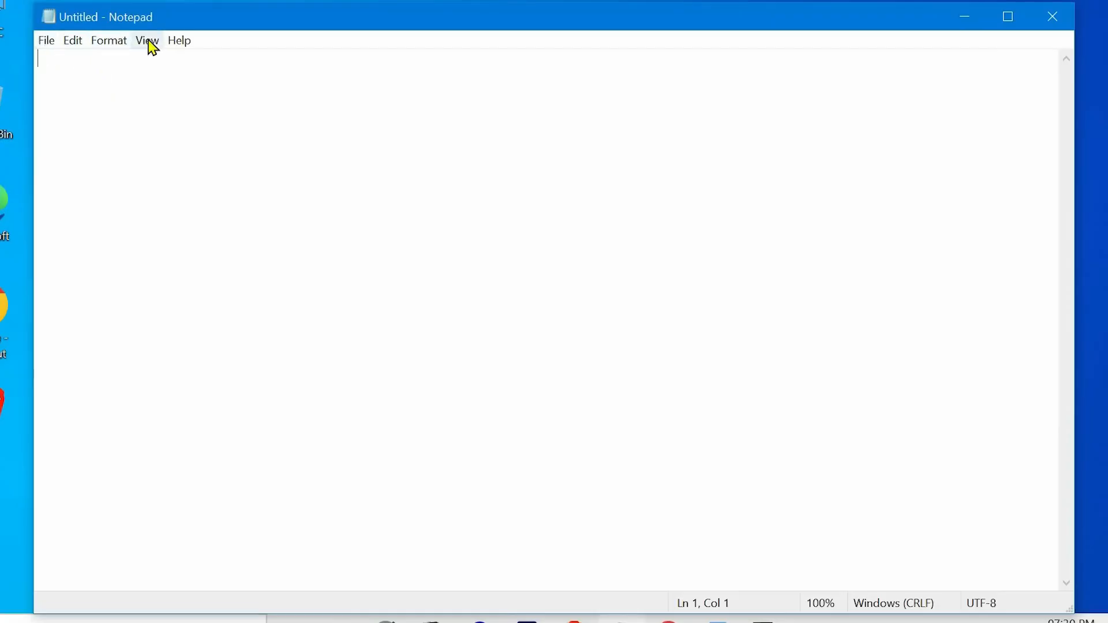
pyautogui.click(118, 44)
pyautogui.moveTo(73, 42)
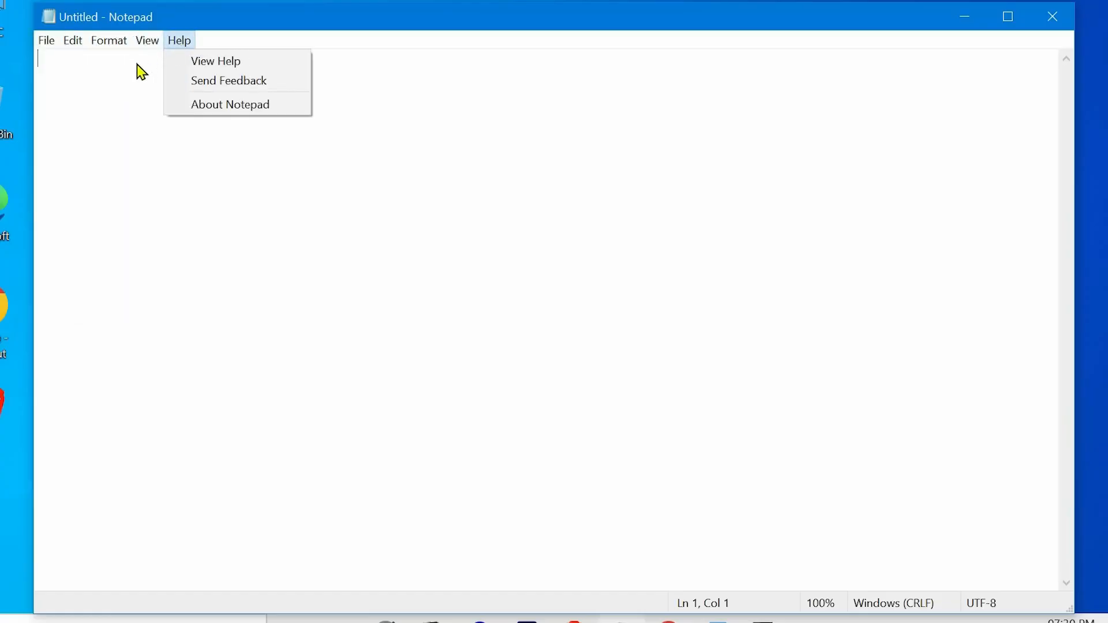
pyautogui.click(133, 69)
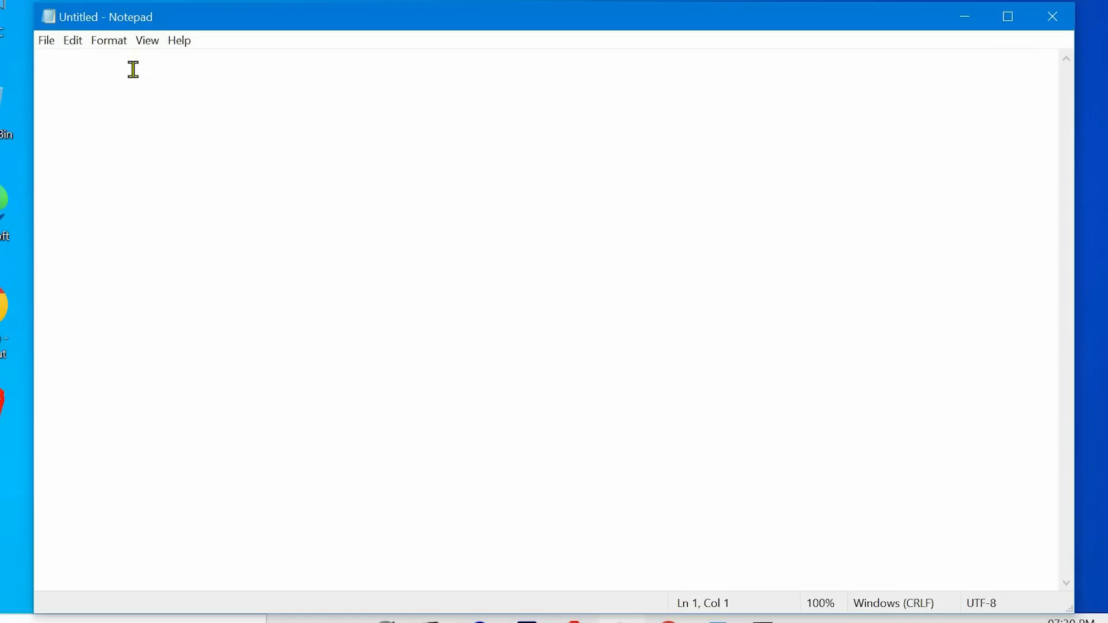
pyautogui.hotkey('ctrl', 'v')
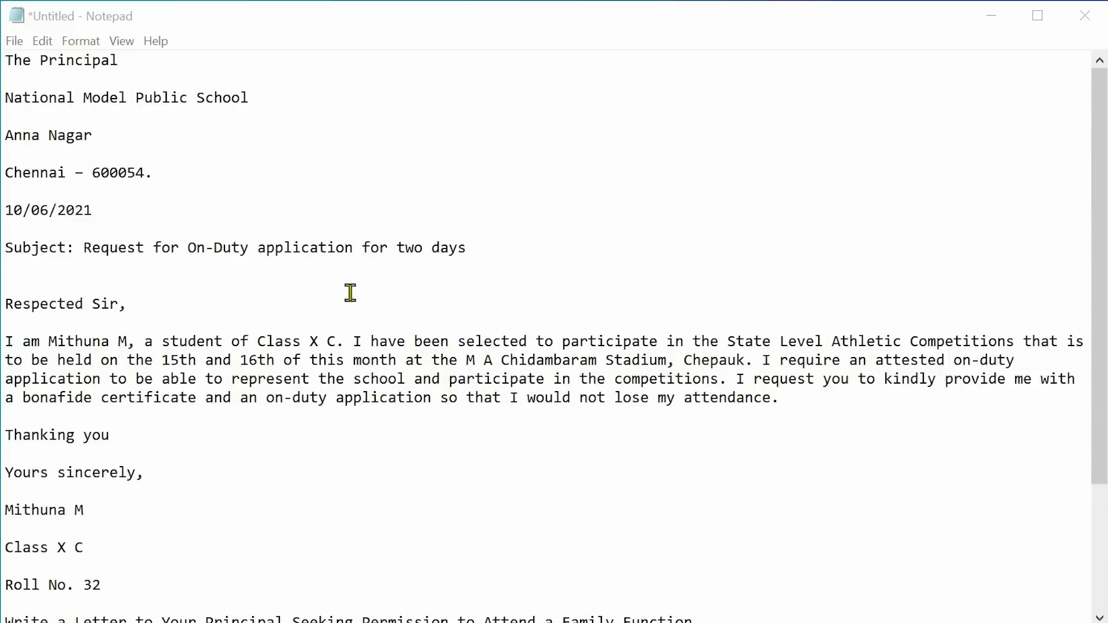
# - Save the document in the Documents folder under the file name letter
pyautogui.click(15, 43)
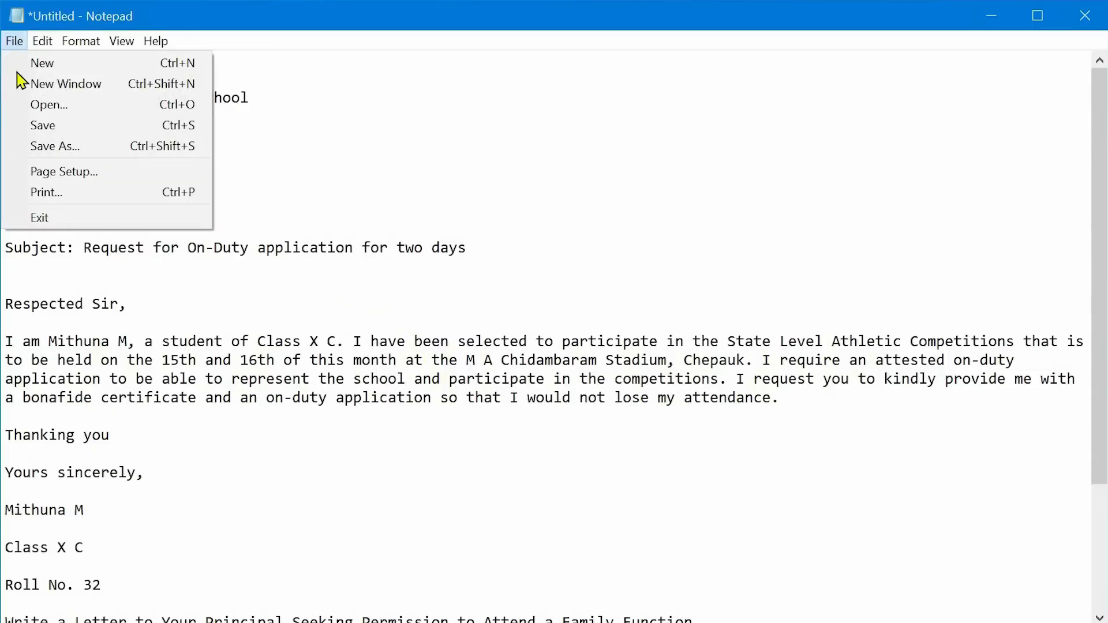
pyautogui.click(56, 146)
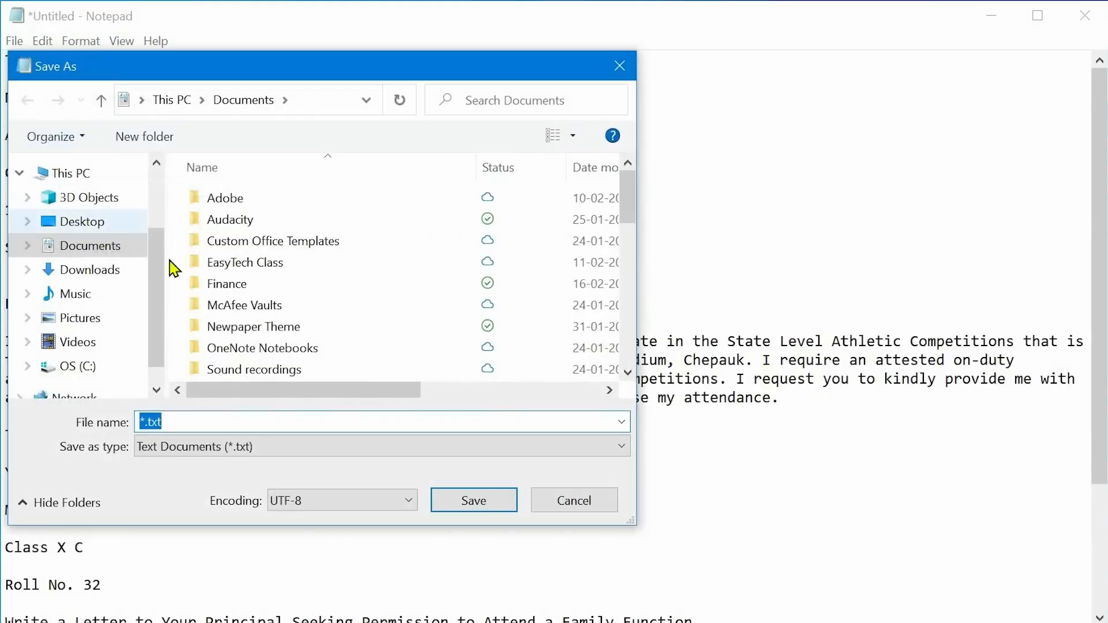
pyautogui.click(280, 271)
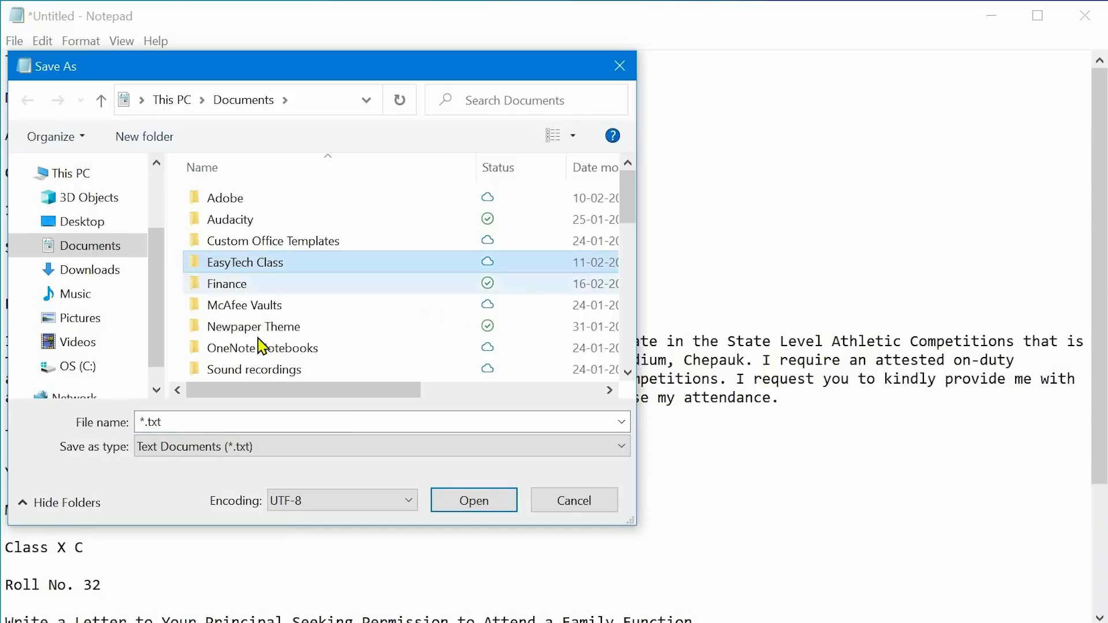
pyautogui.click(230, 420)
pyautogui.press('BackSpace')
pyautogui.write('letter')
pyautogui.click(462, 500)
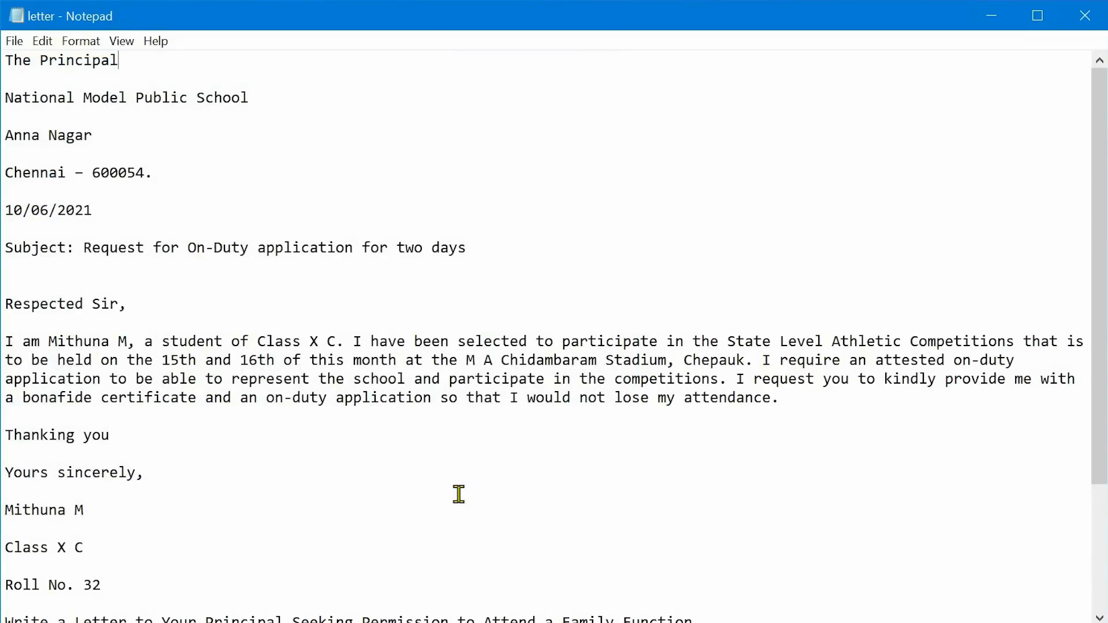
# - Start a new blank document without saving the changes to the untitled one
pyautogui.click(15, 41)
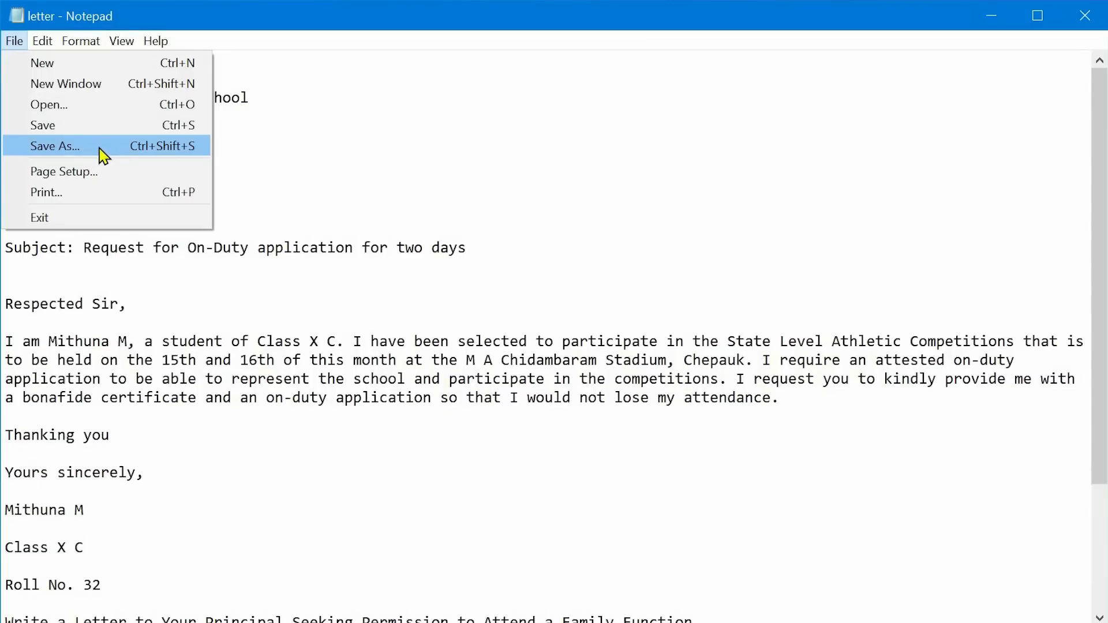
pyautogui.click(129, 239)
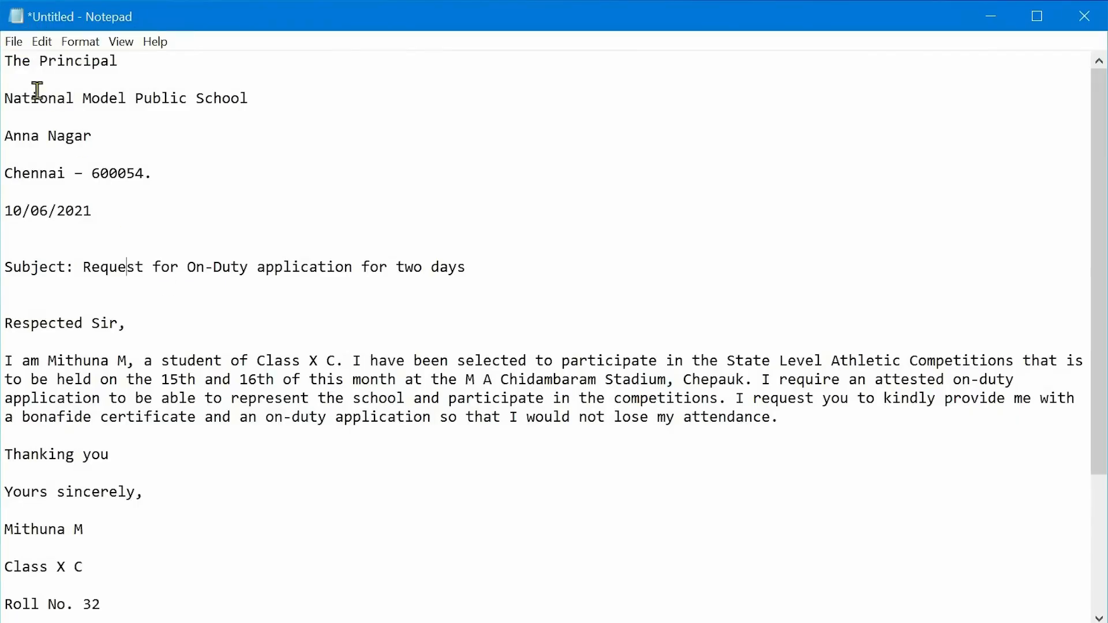
pyautogui.click(17, 43)
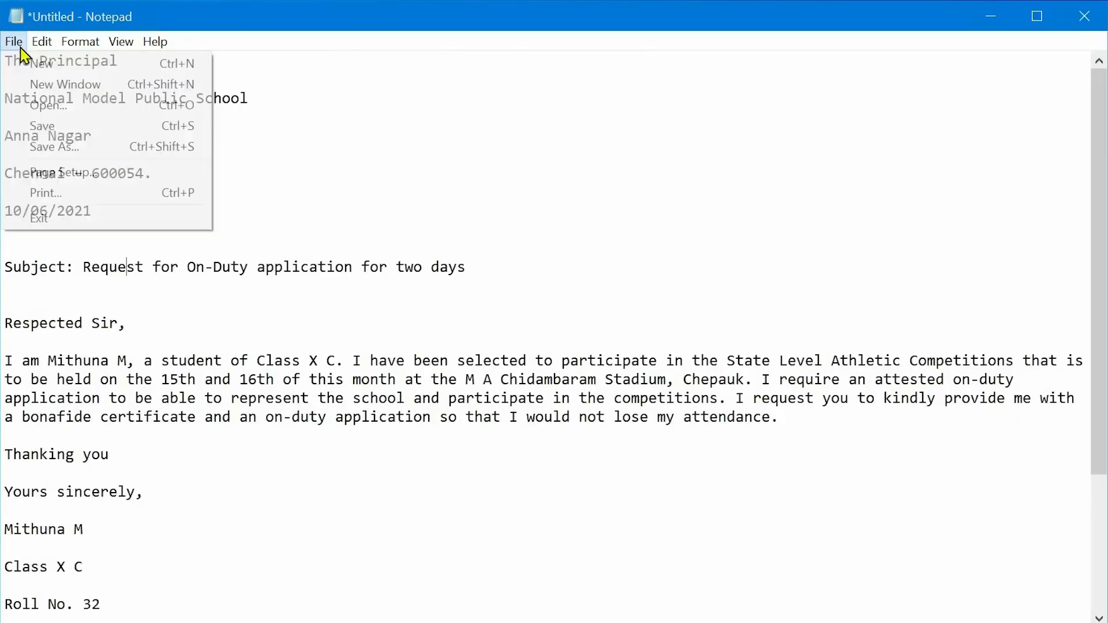
pyautogui.click(80, 72)
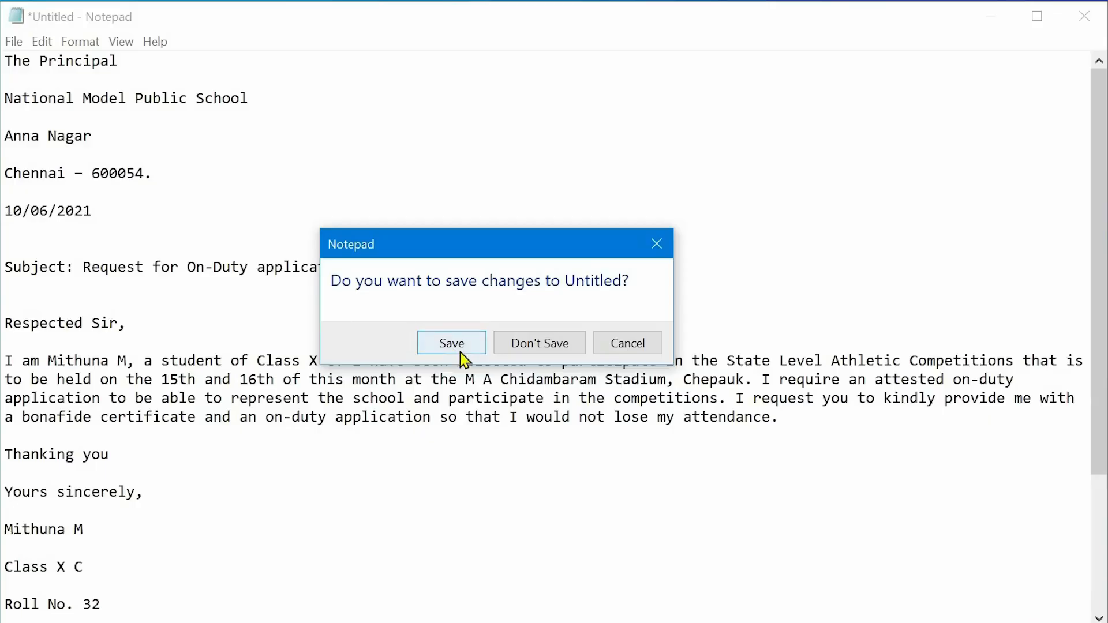
pyautogui.click(544, 348)
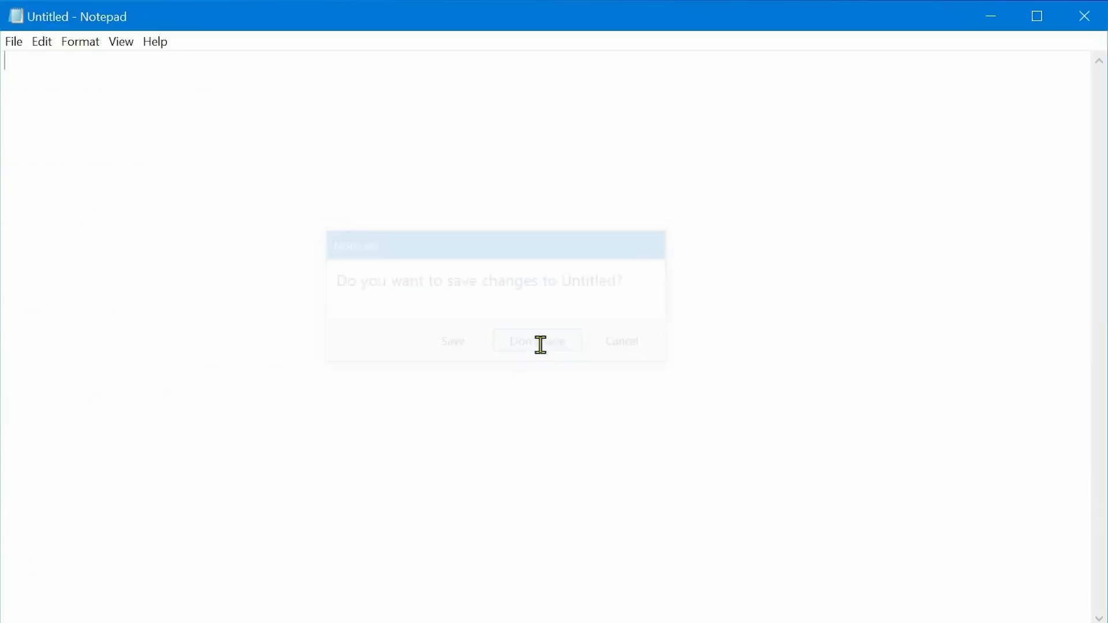
# - Open an additional empty Notepad window and close it again
pyautogui.click(15, 48)
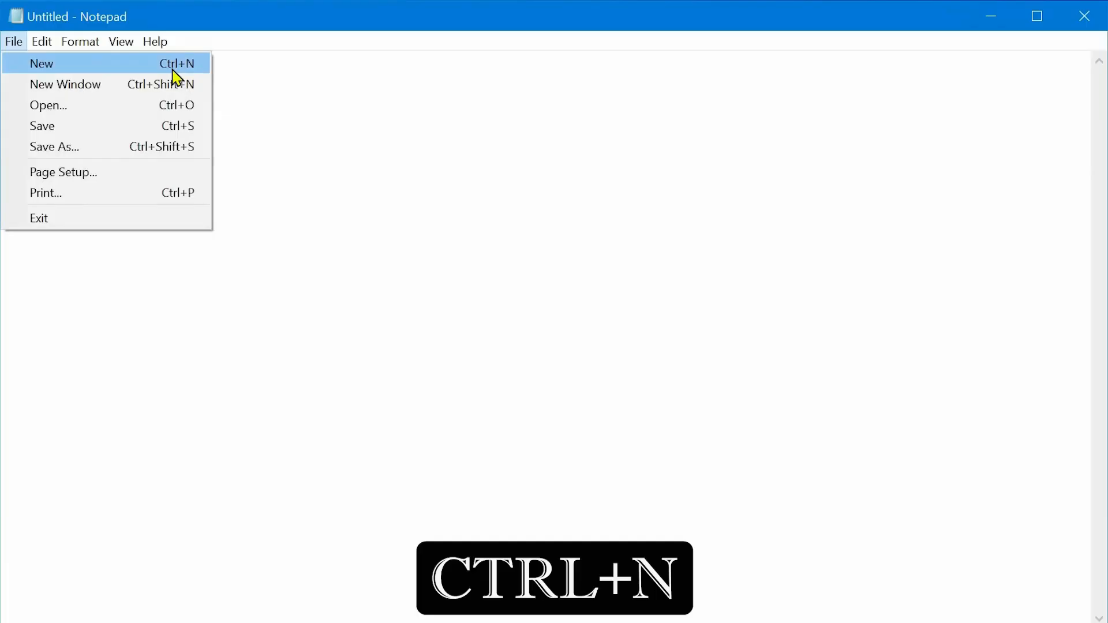
pyautogui.click(109, 86)
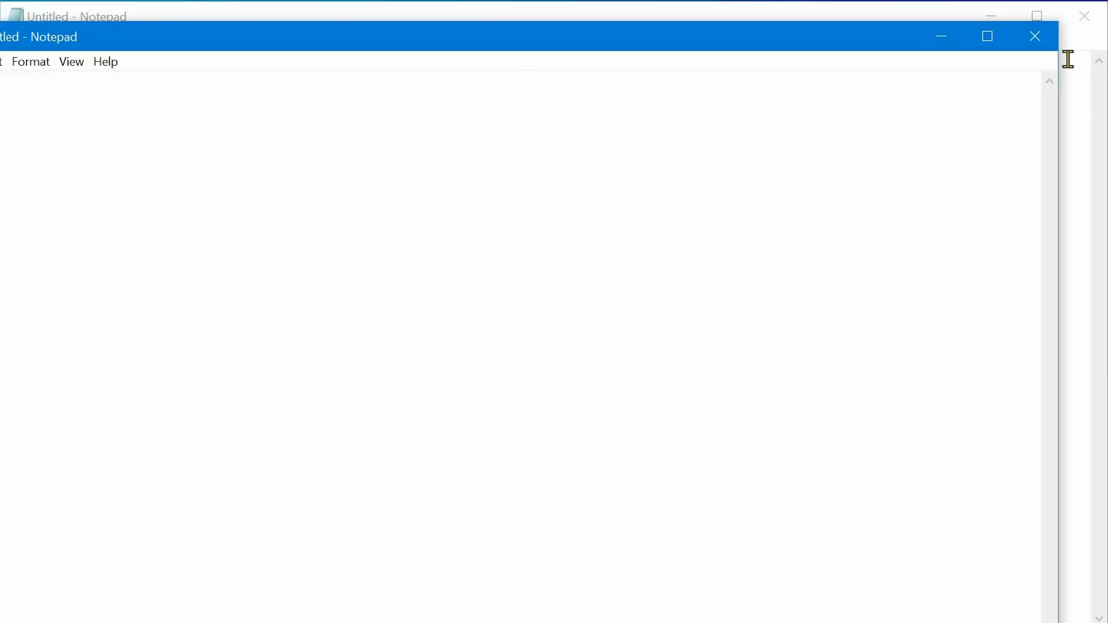
pyautogui.click(1041, 37)
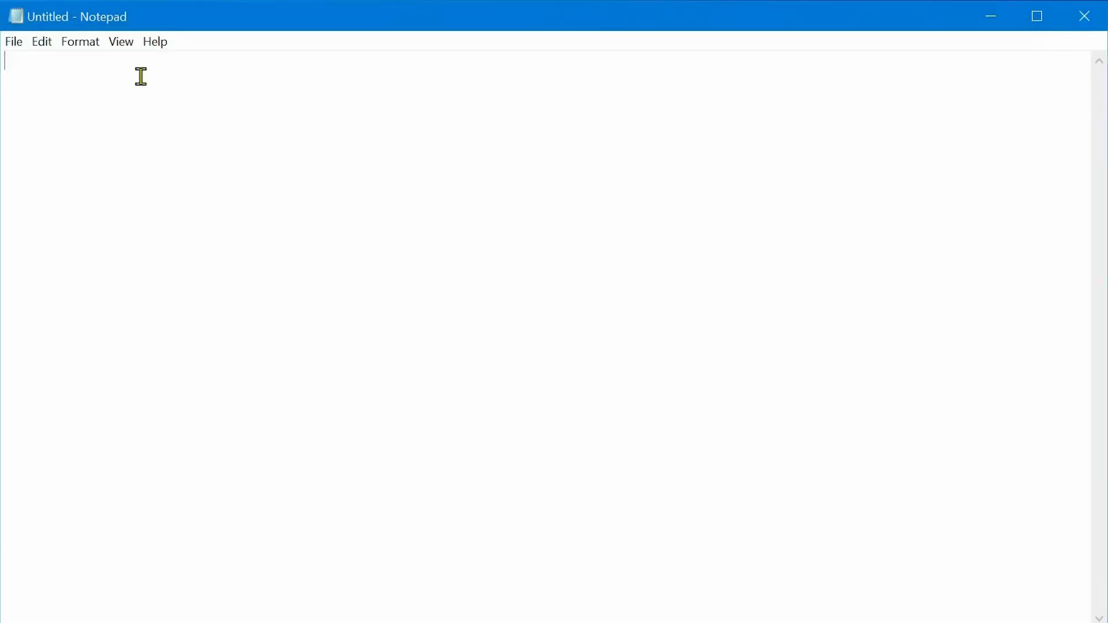
# - Open the text file letter from the Documents folder
pyautogui.click(15, 43)
pyautogui.click(70, 117)
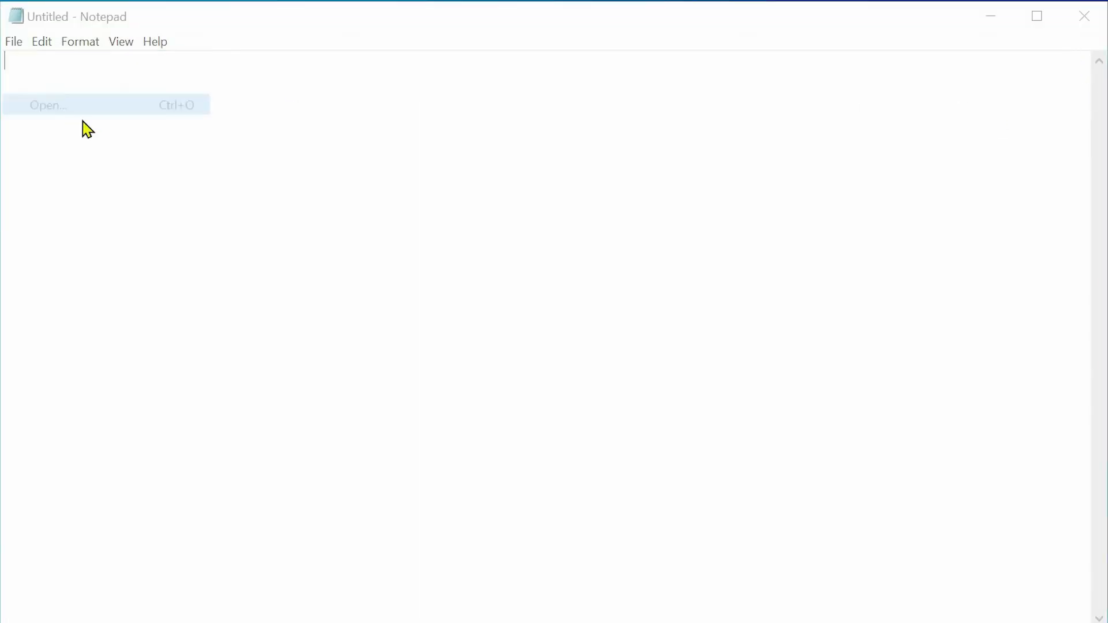
pyautogui.scroll(-3, 287, 327)
pyautogui.scroll(-1, 287, 327)
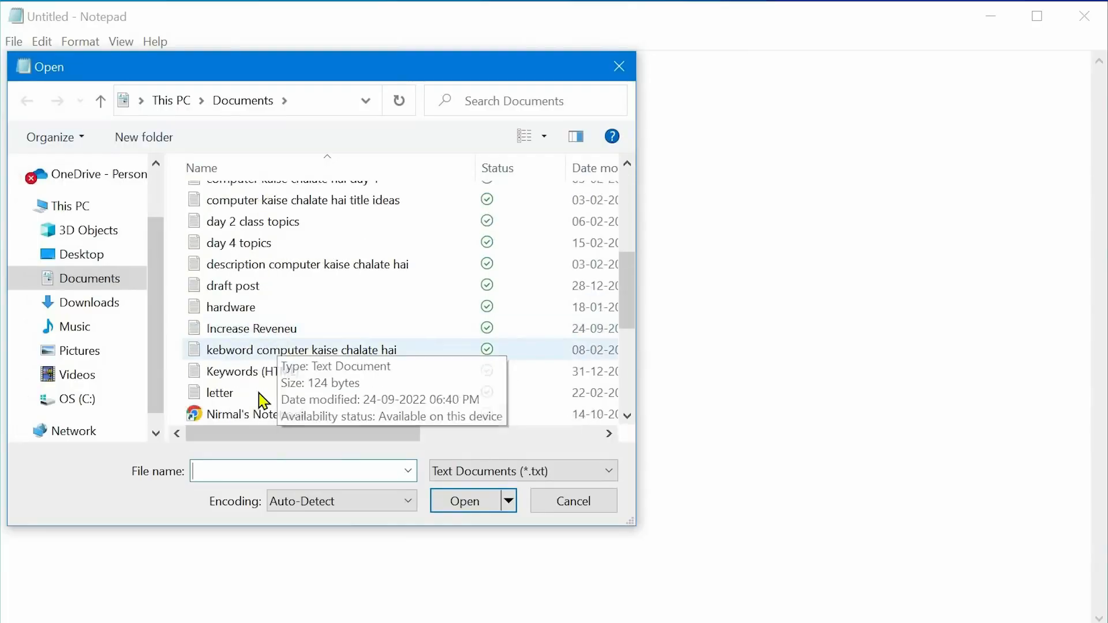
pyautogui.click(243, 392)
pyautogui.click(460, 506)
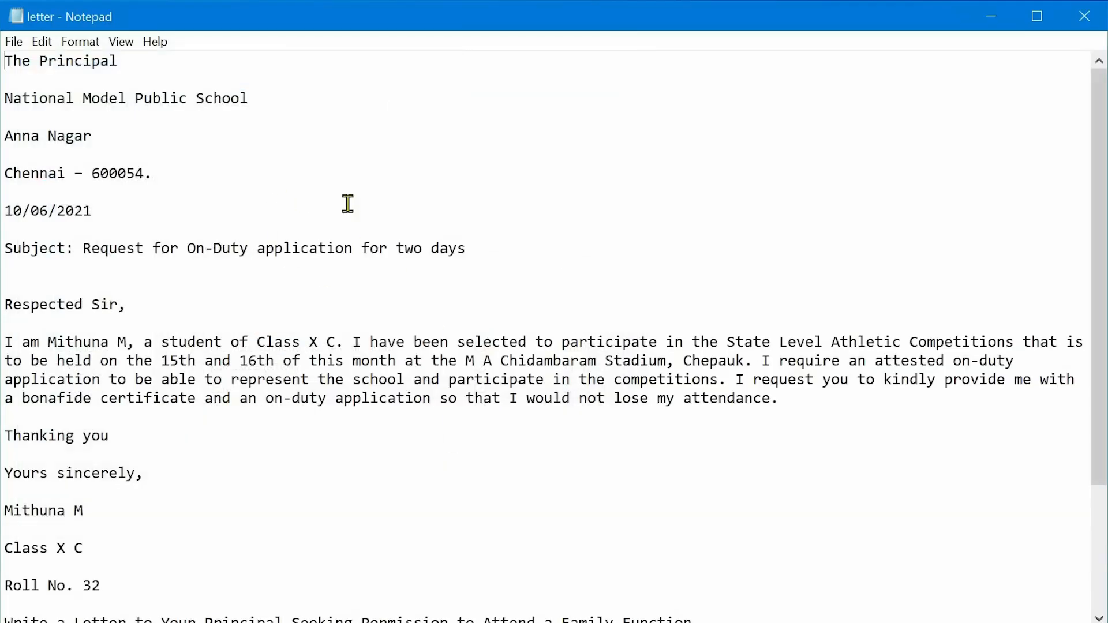
# - View the print options for the letter and leave them without printing
pyautogui.click(14, 43)
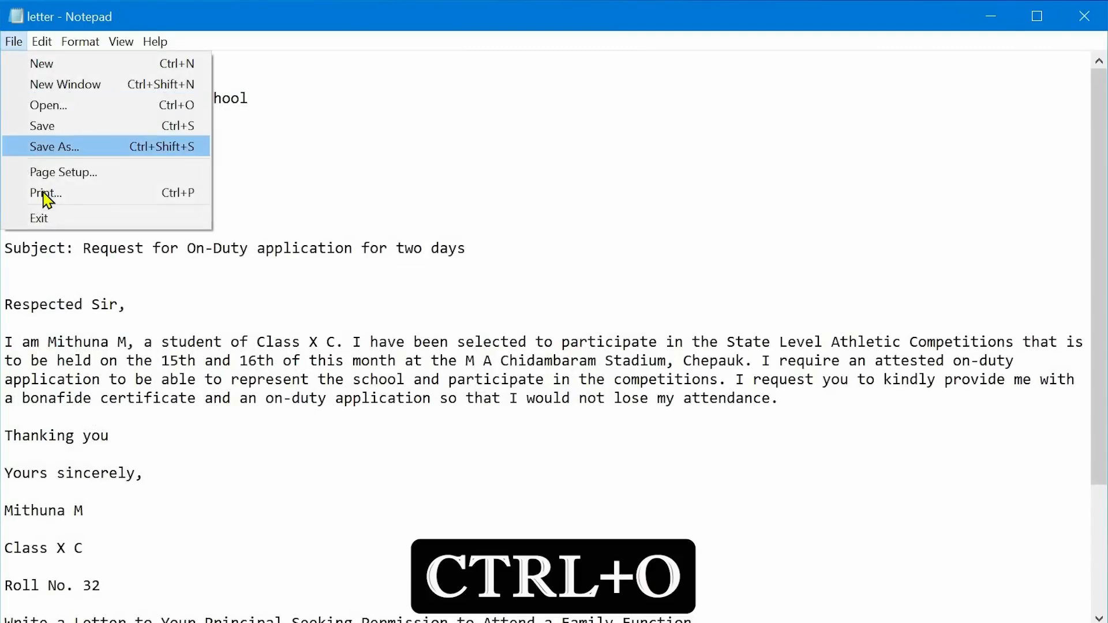
pyautogui.click(109, 203)
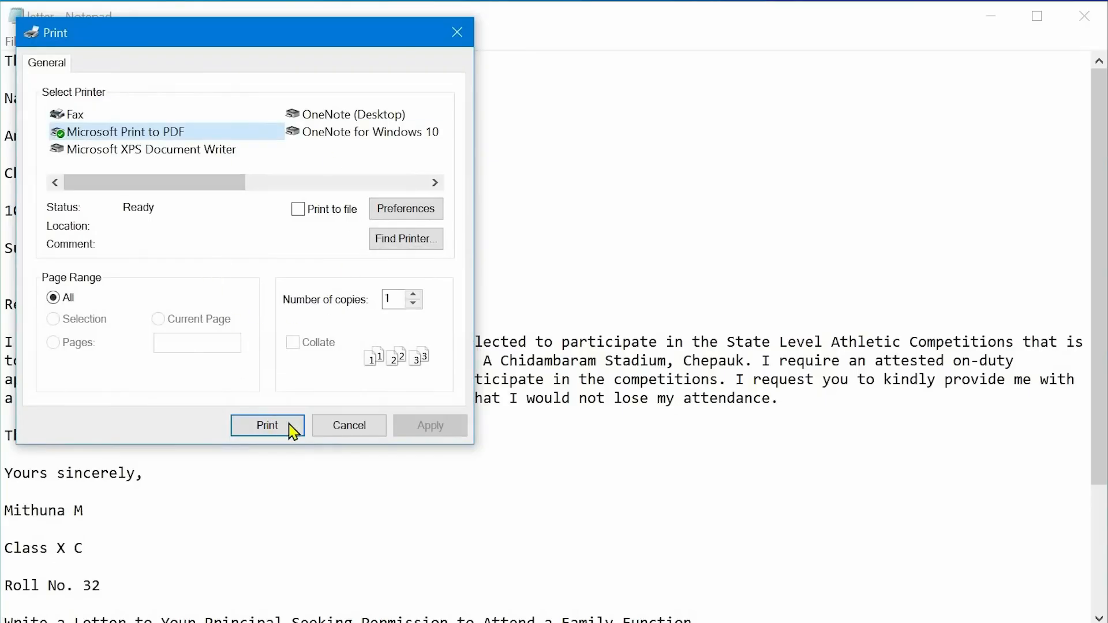
pyautogui.click(341, 425)
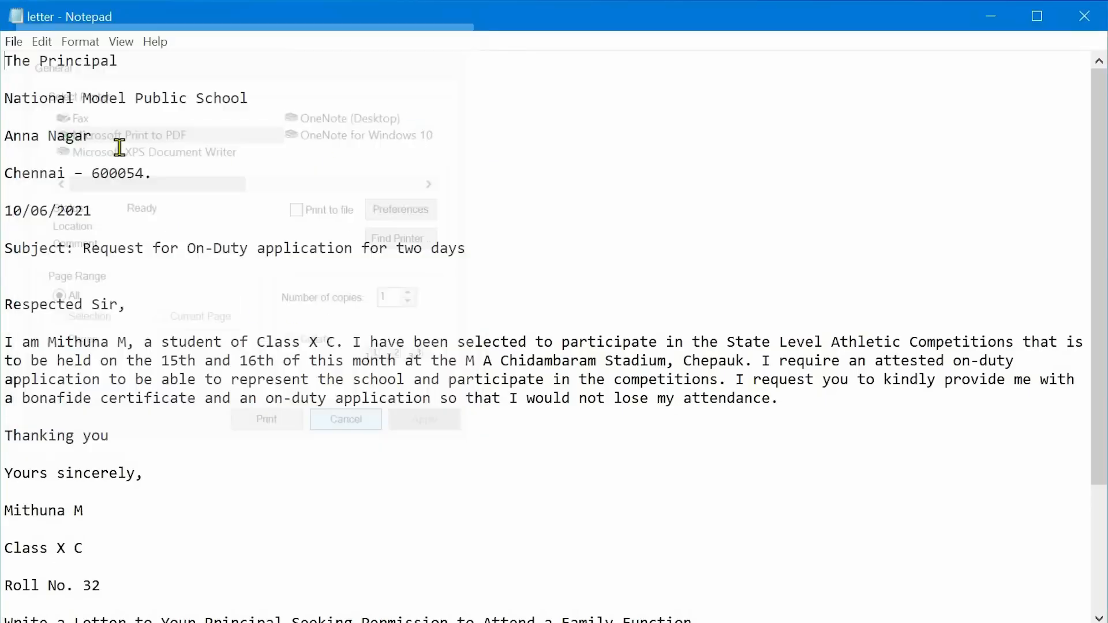
# - Examine the page setup options for paper size, orientation, margins, header and footer, and close them
pyautogui.click(14, 42)
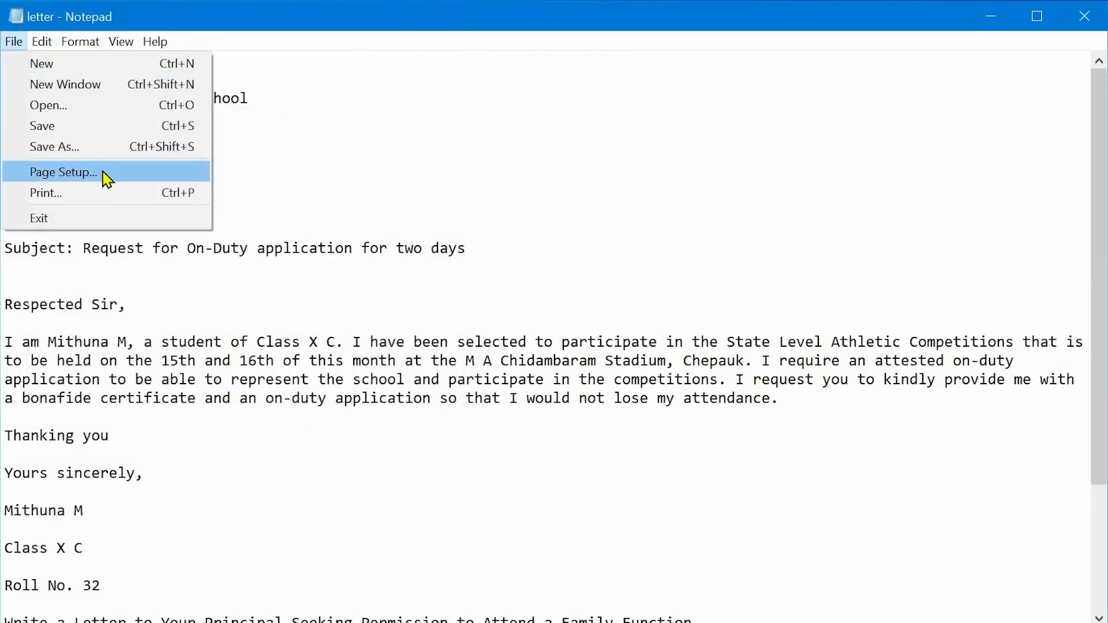
pyautogui.click(67, 172)
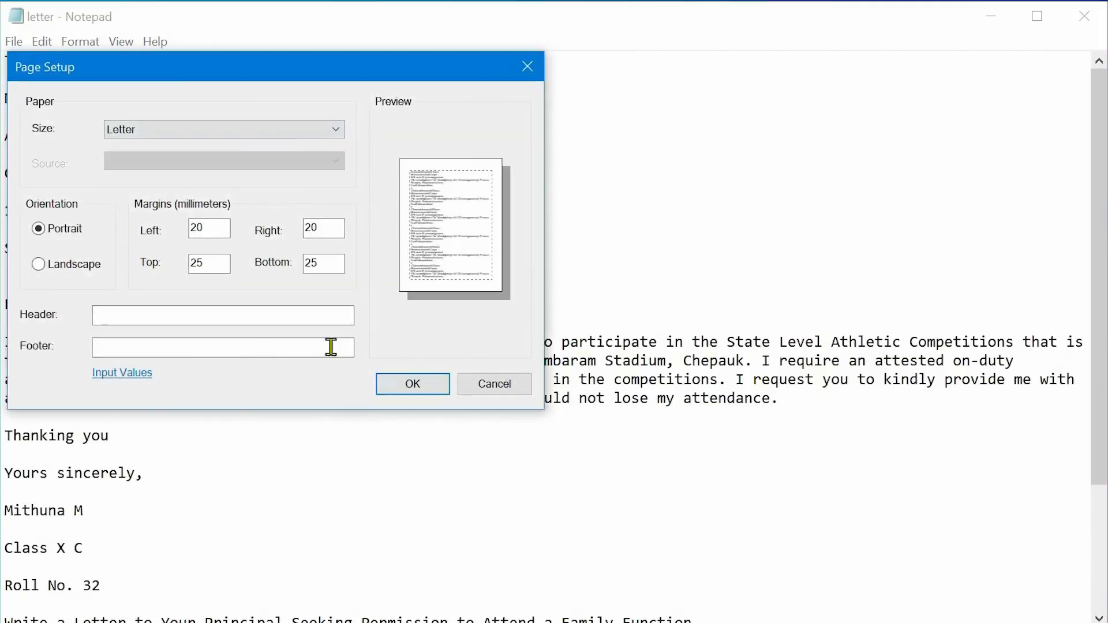
pyautogui.click(384, 381)
pyautogui.click(14, 45)
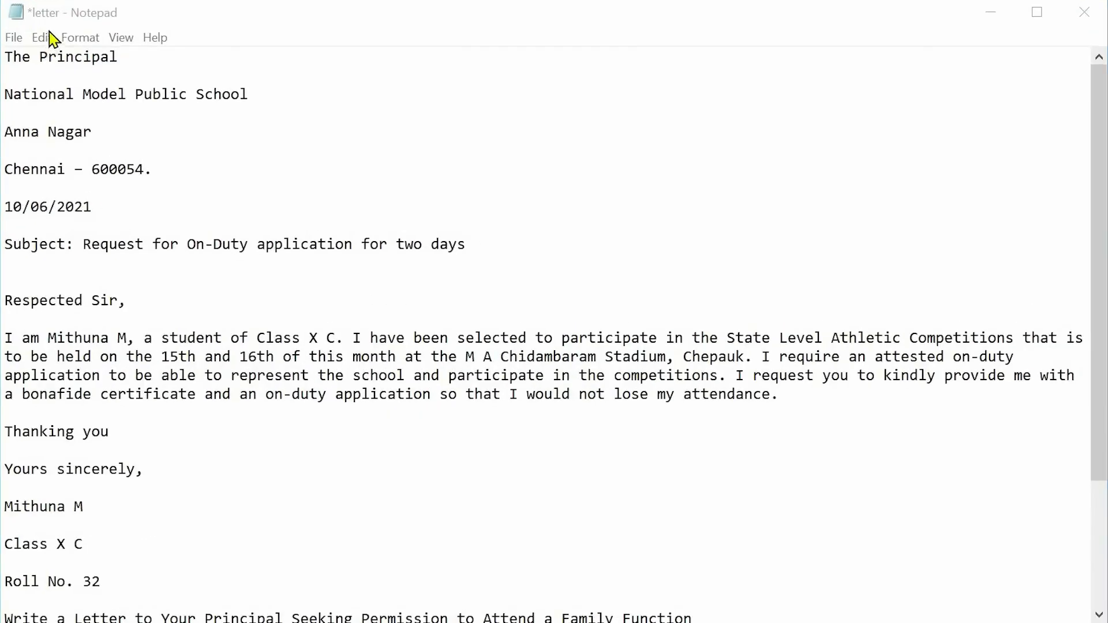
# - Delete the word Public from the school name line and undo the deletion
pyautogui.click(42, 38)
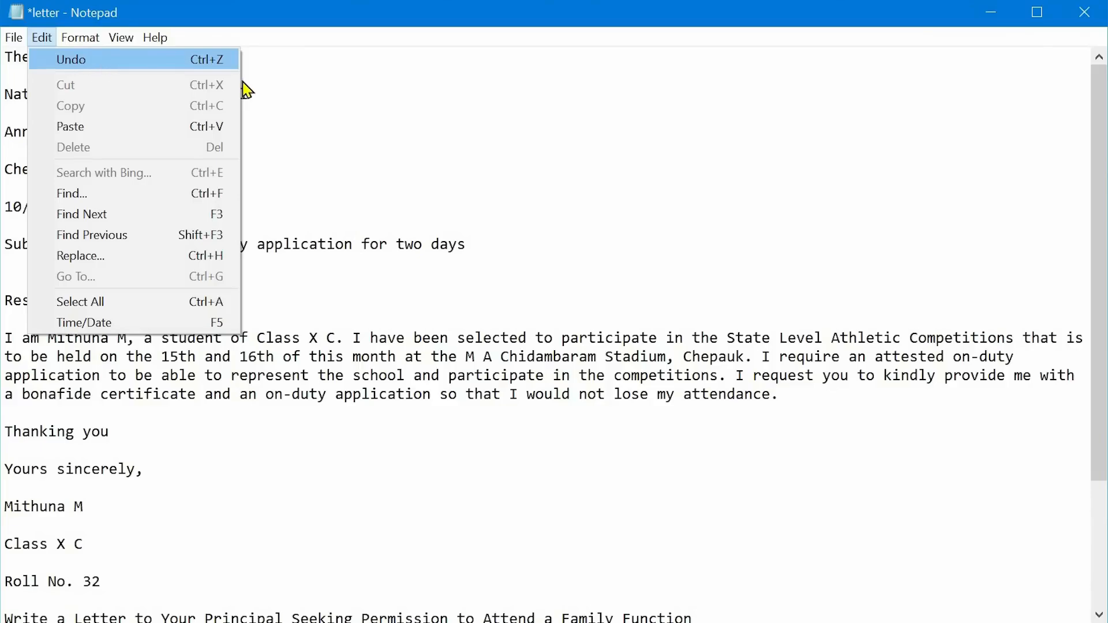
pyautogui.press('Escape')
pyautogui.doubleClick(151, 86)
pyautogui.press('Delete')
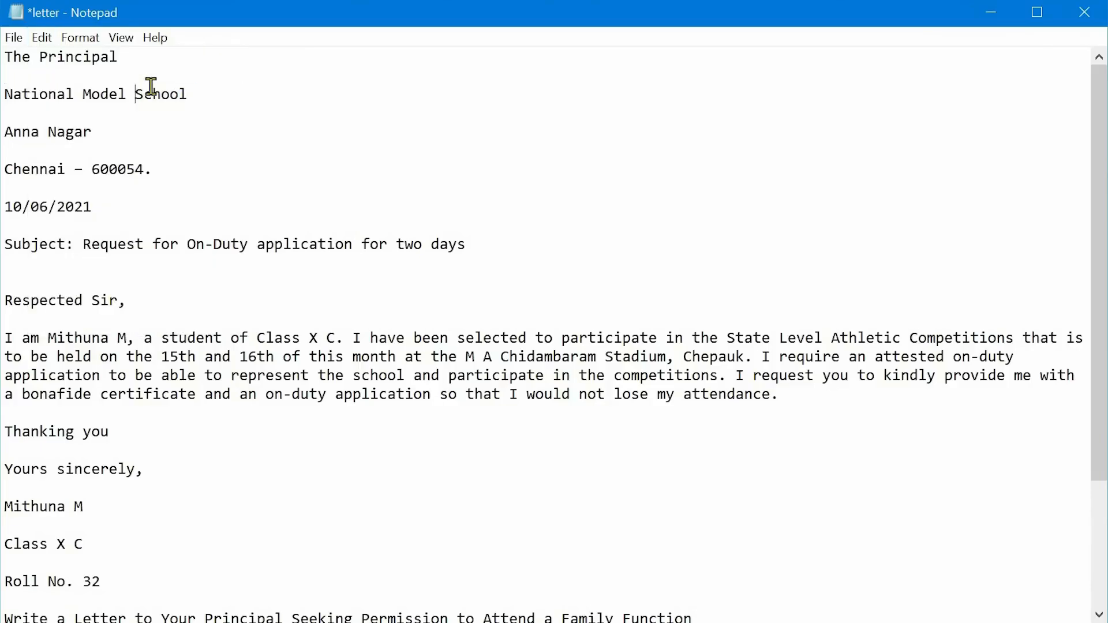
pyautogui.hotkey('ctrl', 'z')
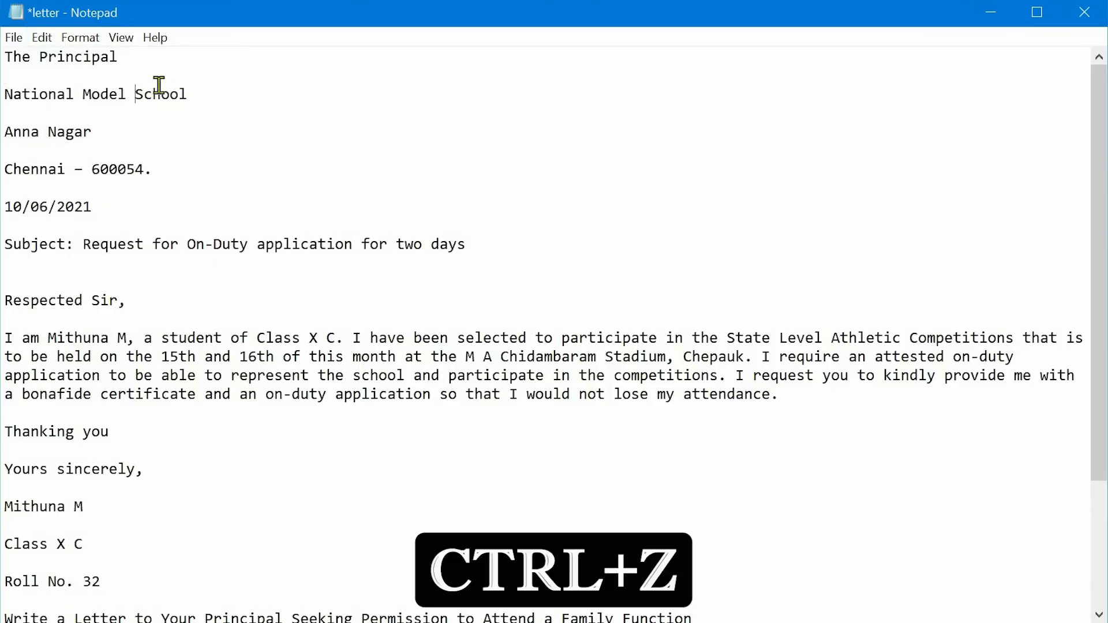
pyautogui.hotkey('ctrl', 'z')
pyautogui.click(159, 86)
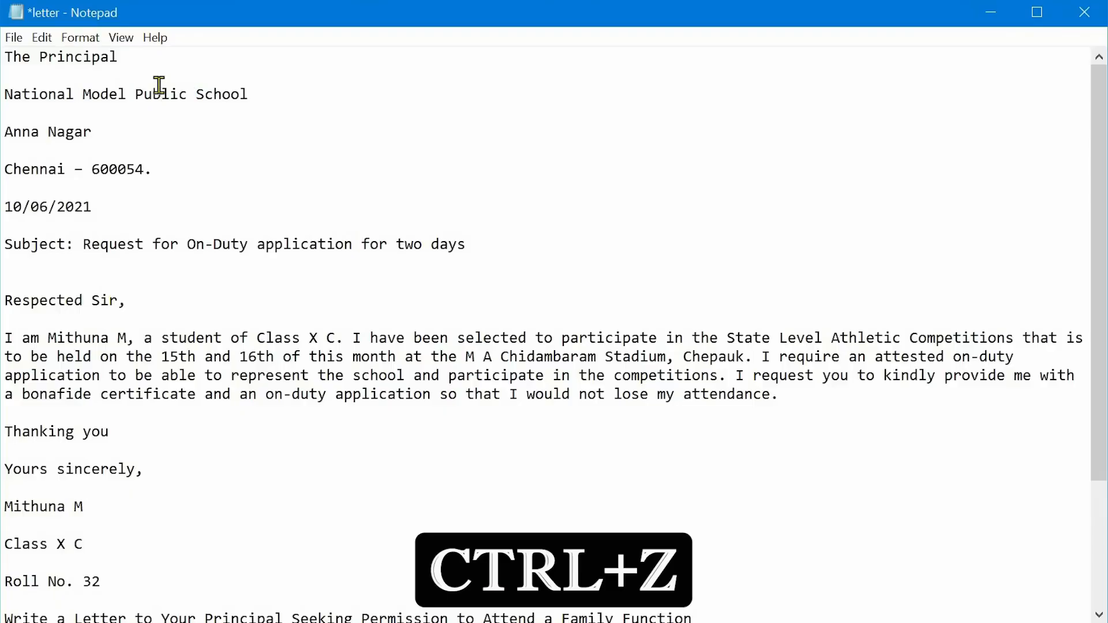
# - Cut the line National Model Public School and paste it back in the same place below The Principal
pyautogui.click(43, 38)
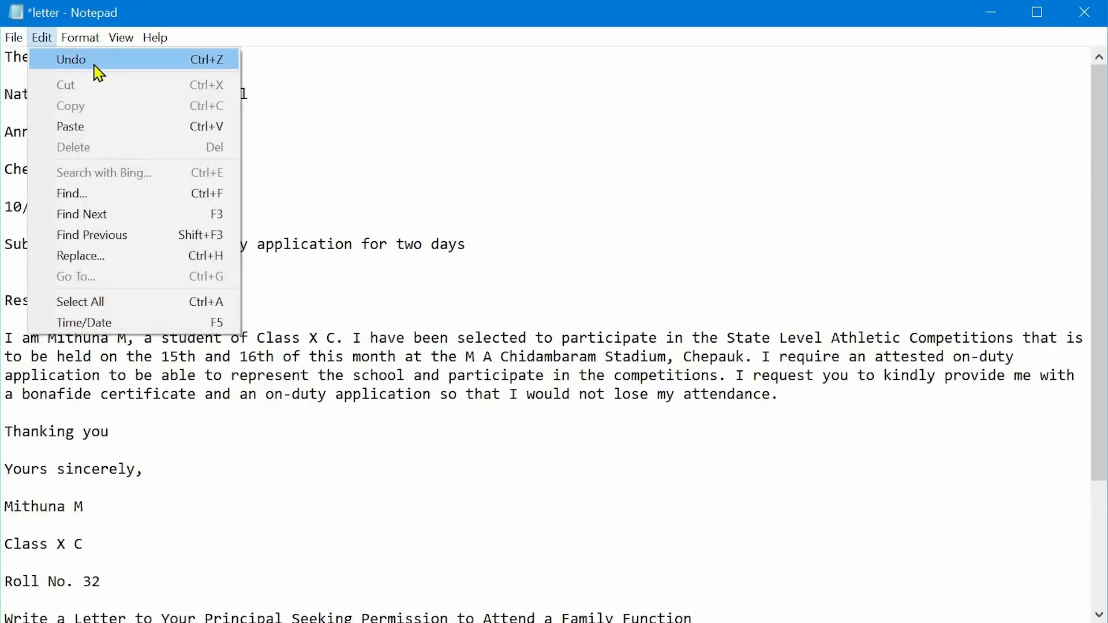
pyautogui.click(254, 97)
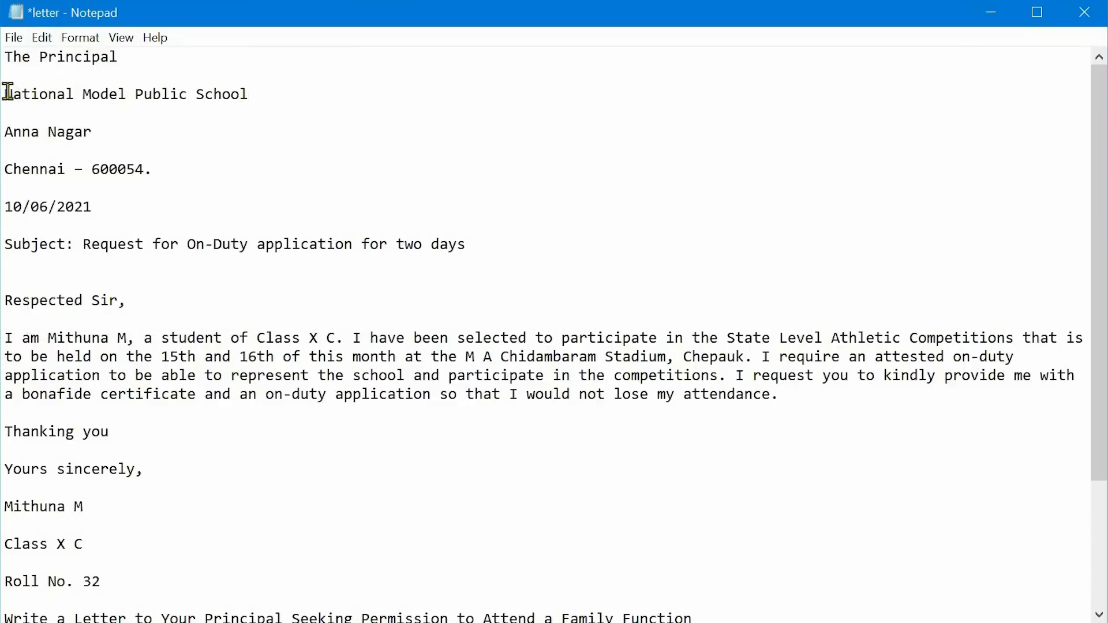
pyautogui.click(8, 93)
pyautogui.hotkey('shift', 'Down')
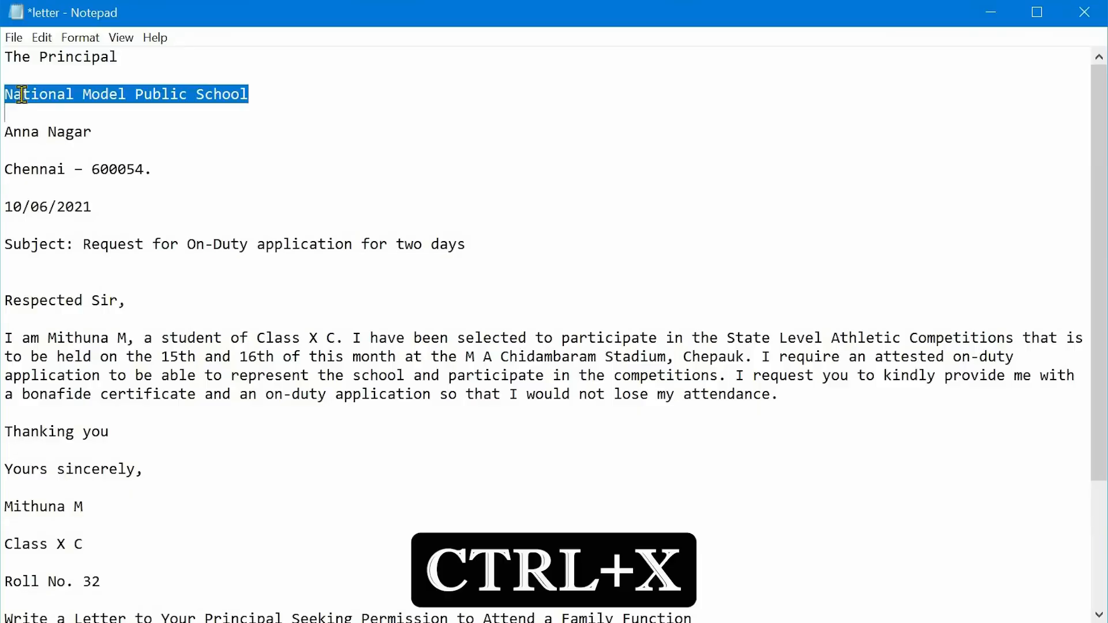
pyautogui.hotkey('ctrl', 'x')
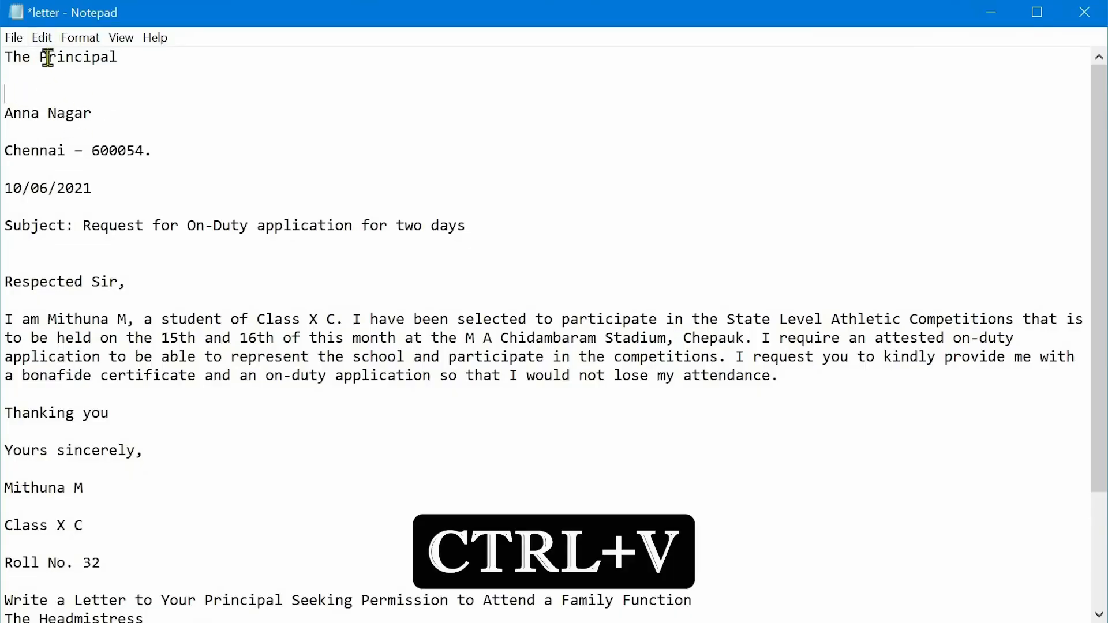
pyautogui.click(42, 37)
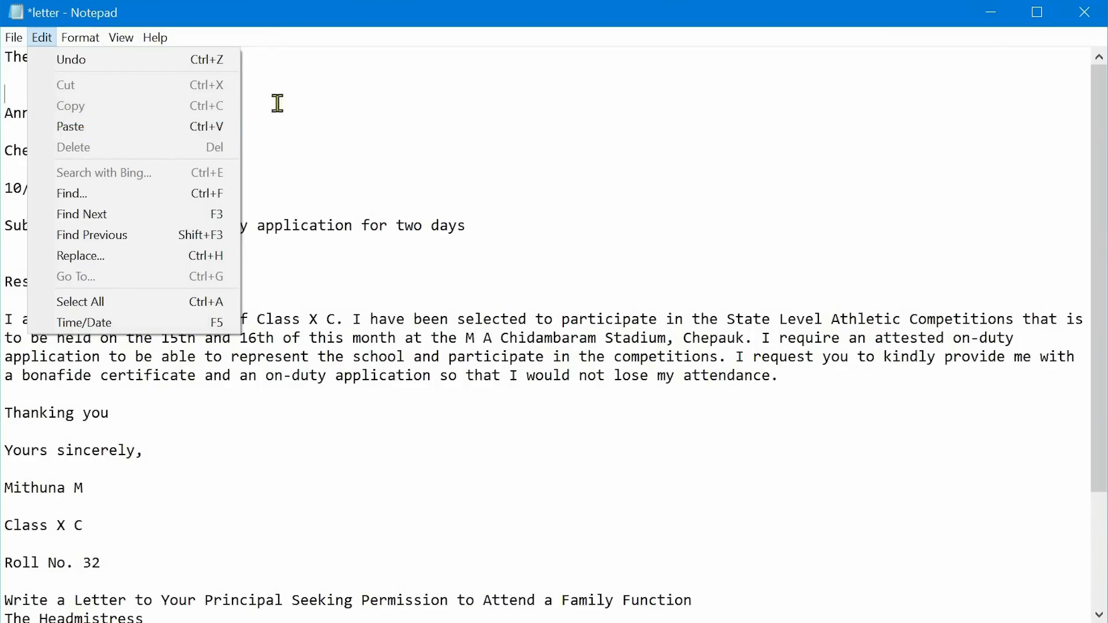
pyautogui.moveTo(277, 105); pyautogui.dragTo(116, 90)
pyautogui.click(114, 88)
pyautogui.hotkey('ctrl', 'v')
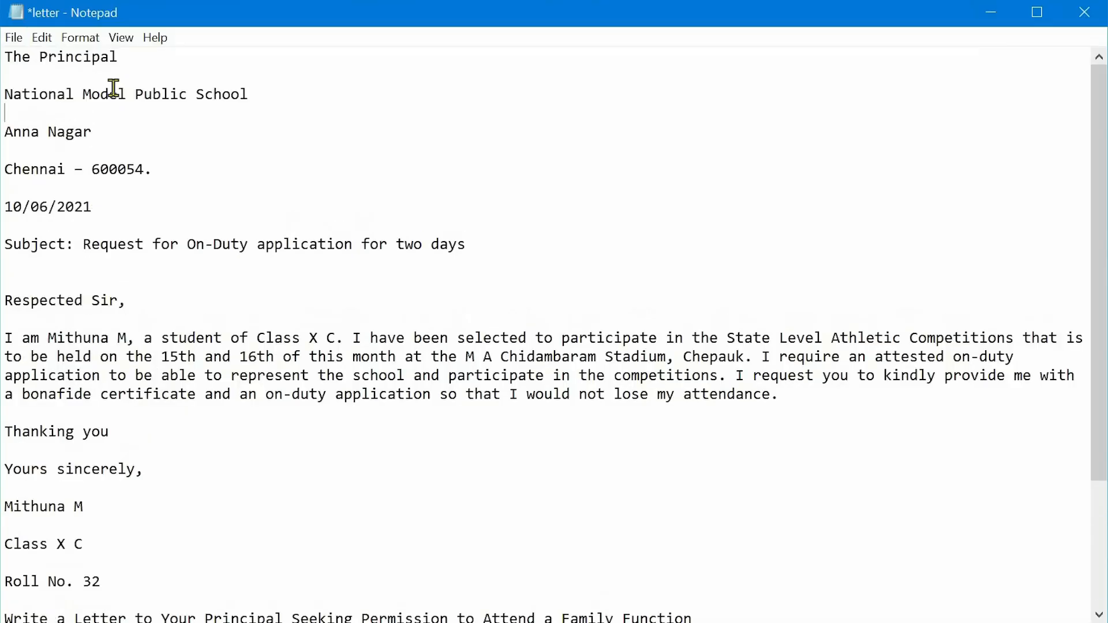
# - Delete the word Model from the school name line of the letter
pyautogui.click(42, 37)
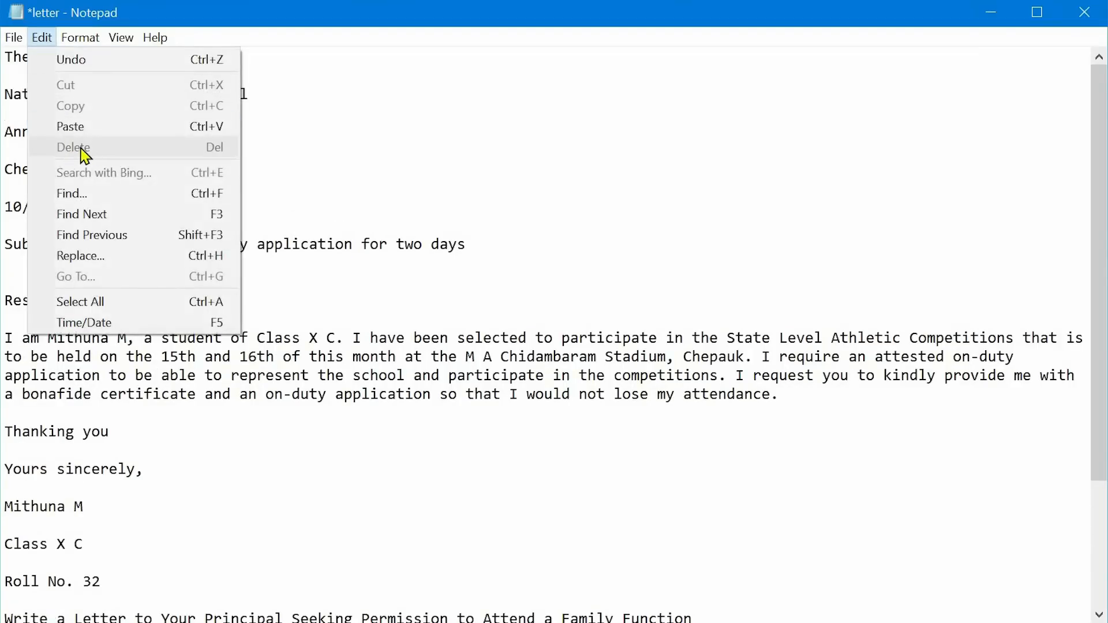
pyautogui.click(284, 134)
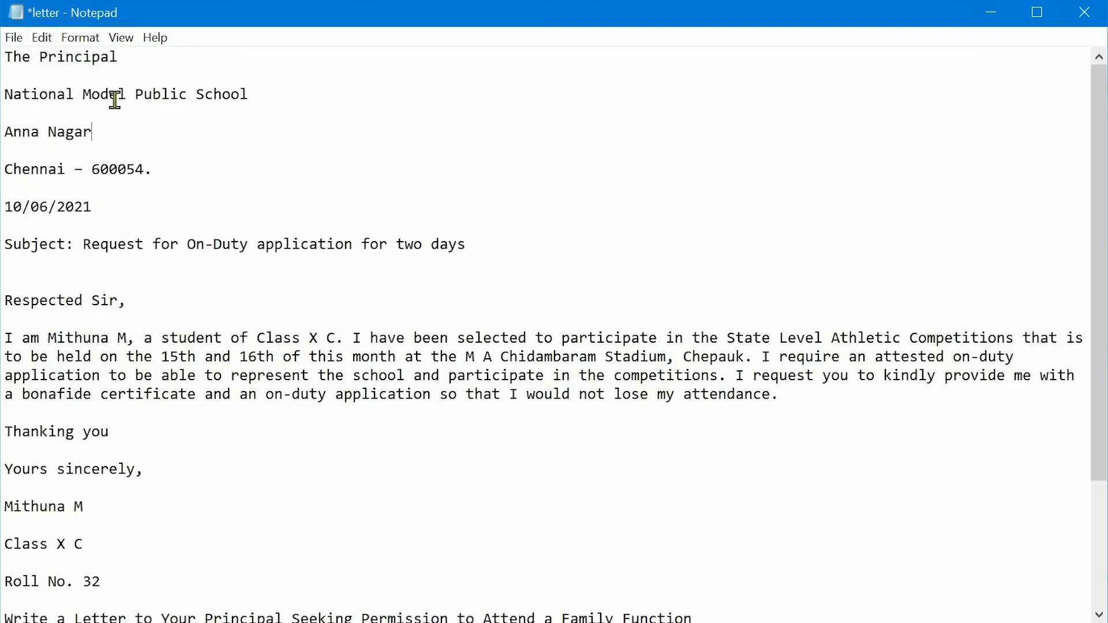
pyautogui.doubleClick(100, 95)
pyautogui.click(81, 94)
pyautogui.doubleClick(104, 97)
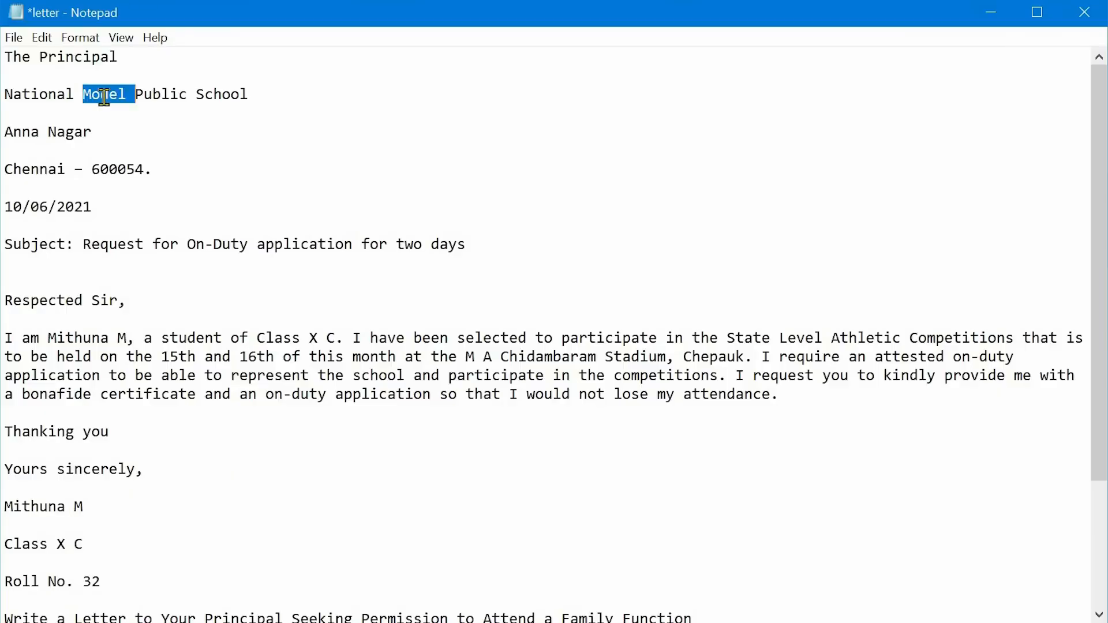
pyautogui.press('Delete')
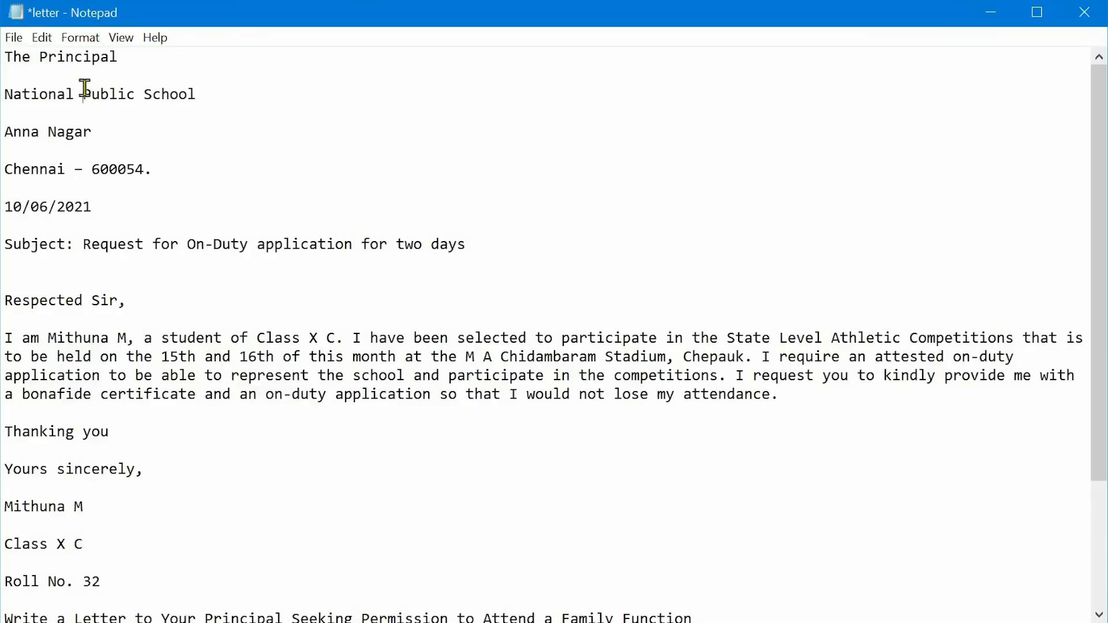
# - Search downward through the letter for the word Sir
pyautogui.click(50, 46)
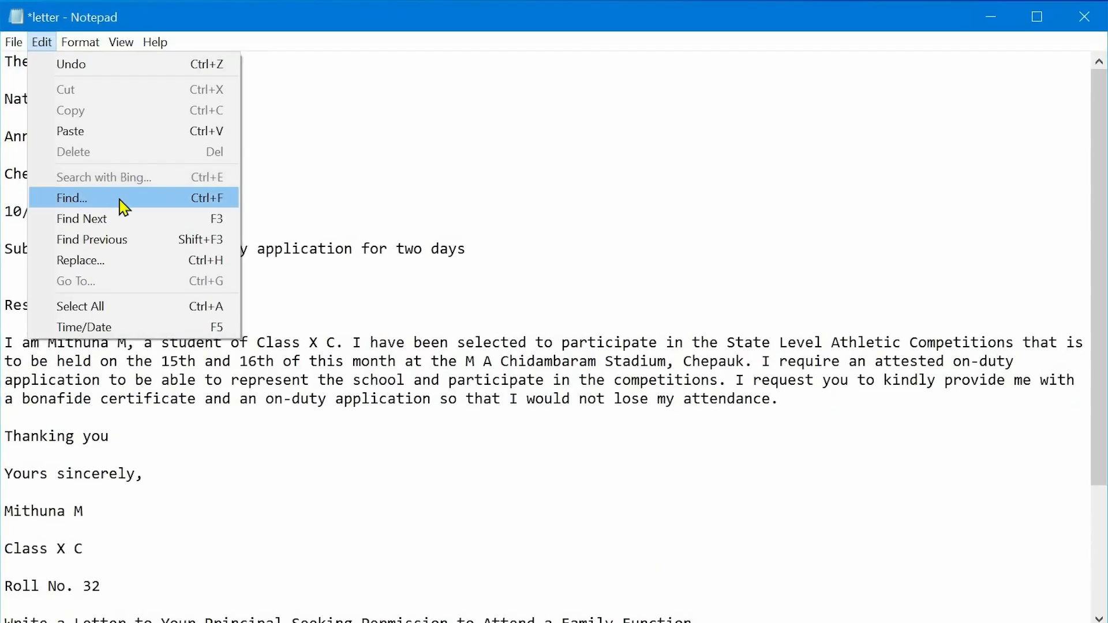
pyautogui.click(301, 225)
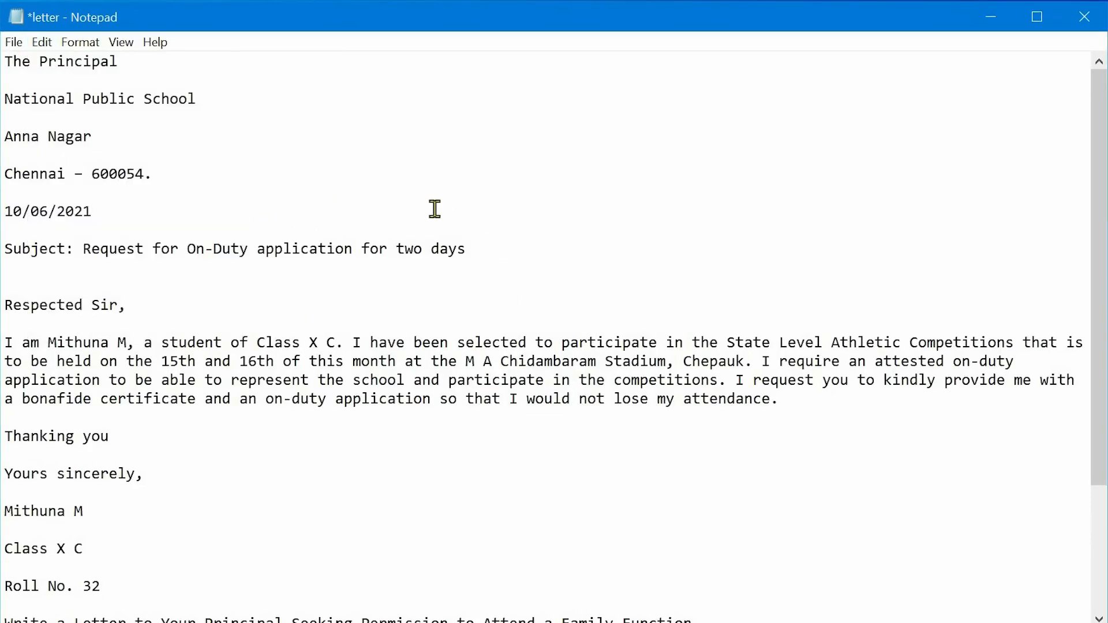
pyautogui.hotkey('ctrl', 'f')
pyautogui.moveTo(367, 190); pyautogui.dragTo(473, 195)
pyautogui.press('BackSpace')
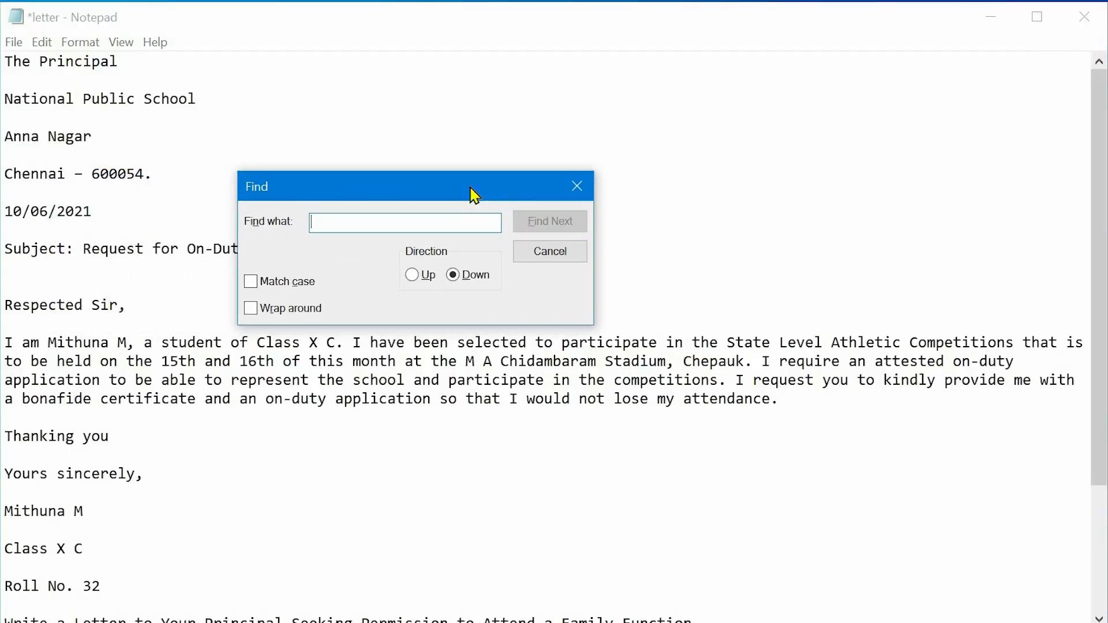
pyautogui.write('Sir')
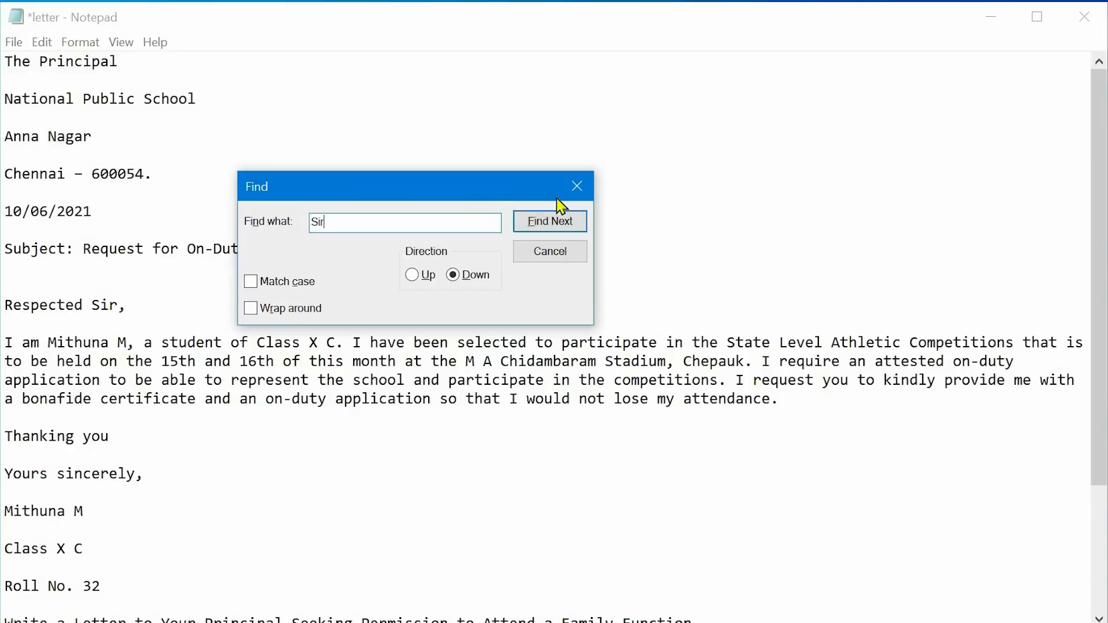
pyautogui.click(570, 228)
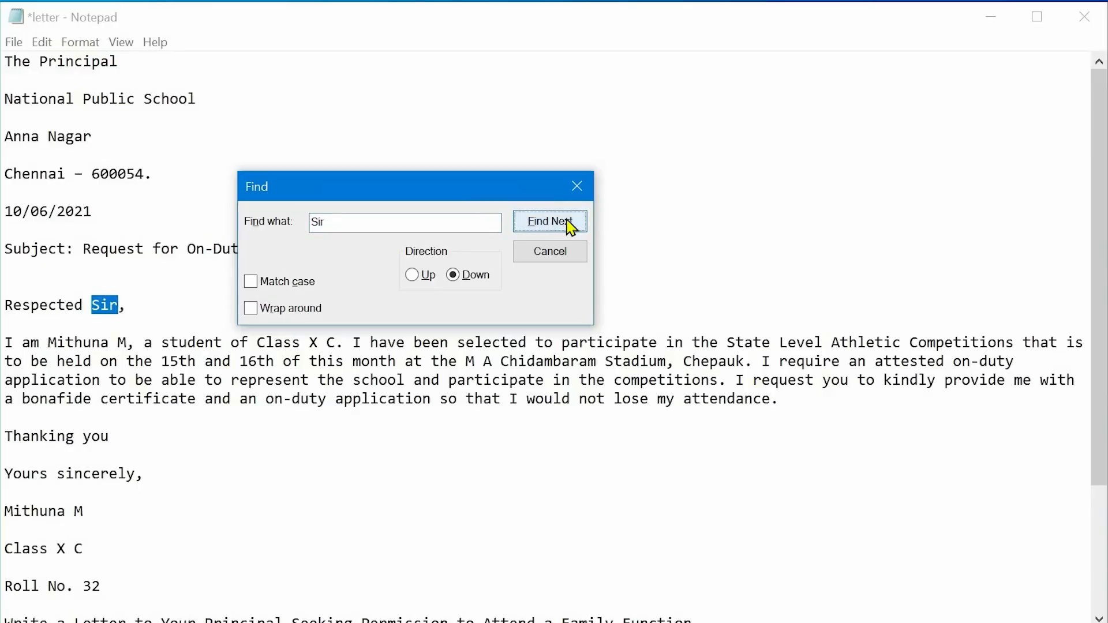
# - Search downward for Sir again, starting from the Thanking you line, and dismiss the resulting message
pyautogui.click(6, 64)
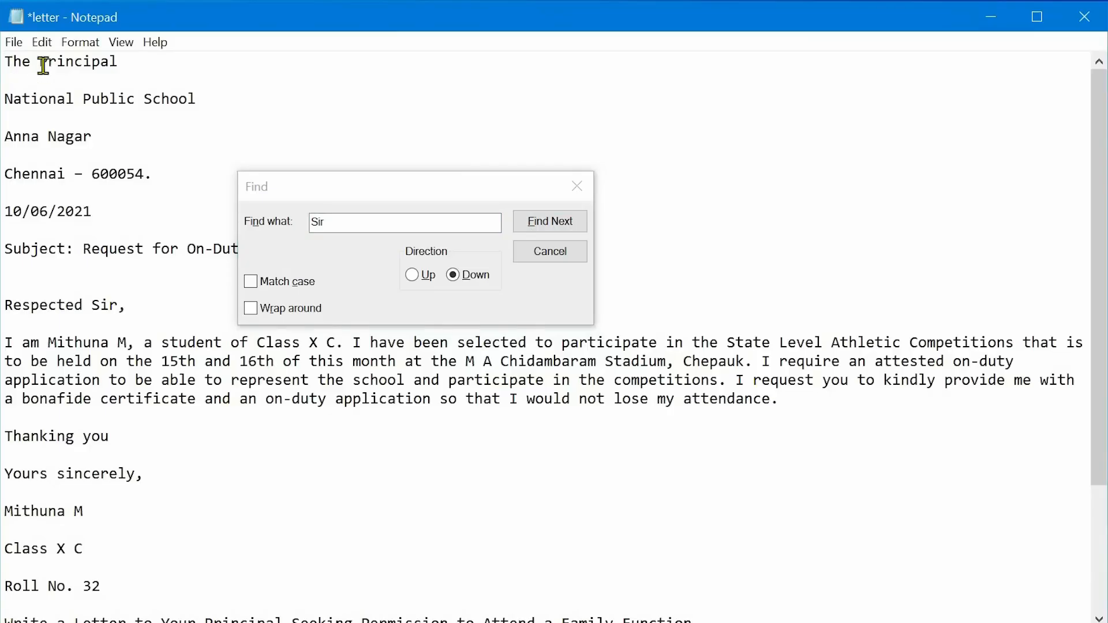
pyautogui.doubleClick(113, 305)
pyautogui.click(153, 435)
pyautogui.click(545, 223)
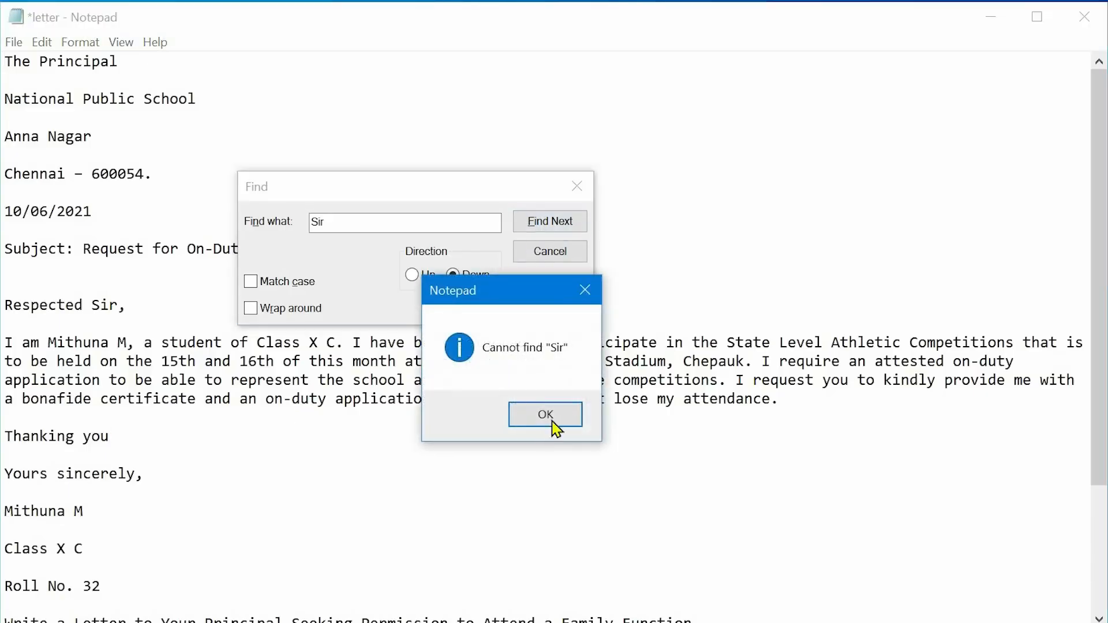
pyautogui.click(558, 415)
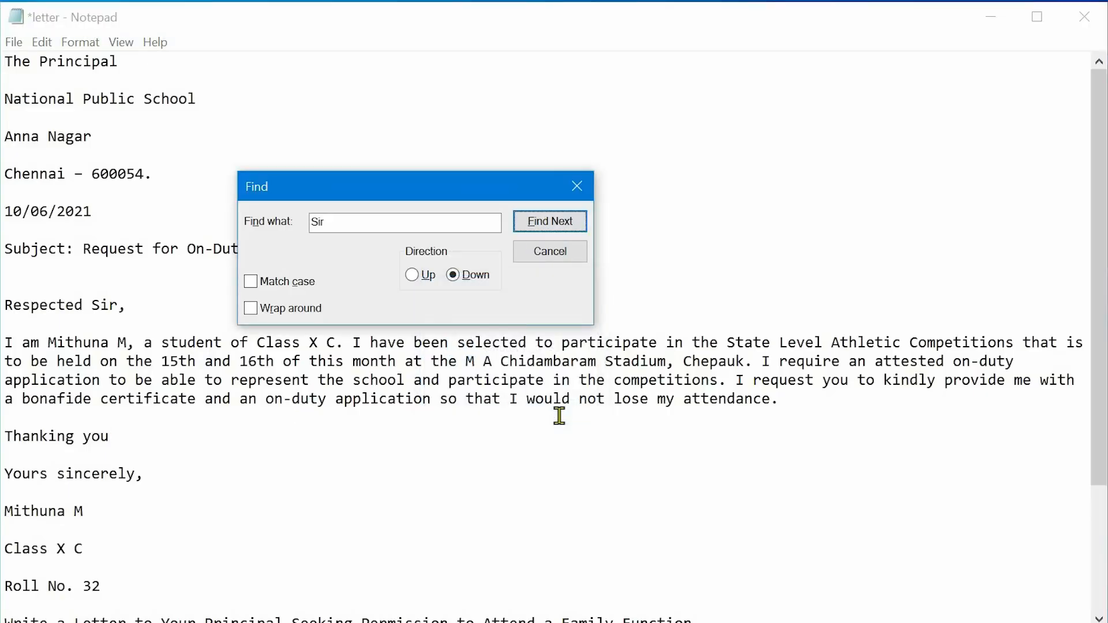
# - Switch the search direction to Up, look for Sir twice, and dismiss the resulting message
pyautogui.click(413, 276)
pyautogui.click(542, 226)
pyautogui.click(545, 227)
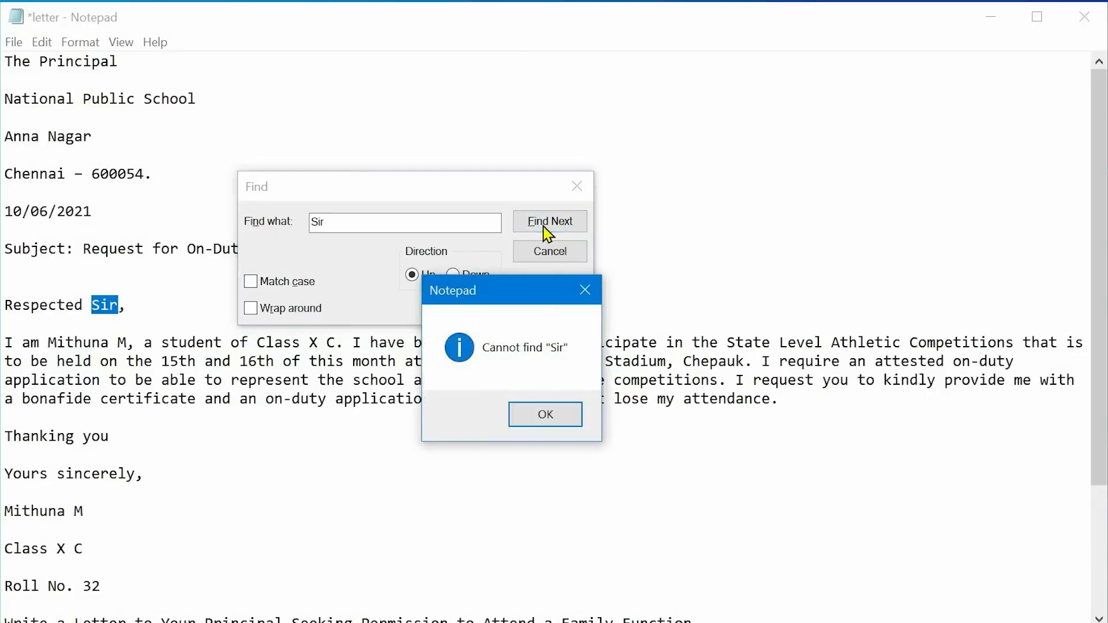
pyautogui.click(540, 416)
# - Replace all occurrences of Sir with madam and close the replace dialog
pyautogui.click(42, 42)
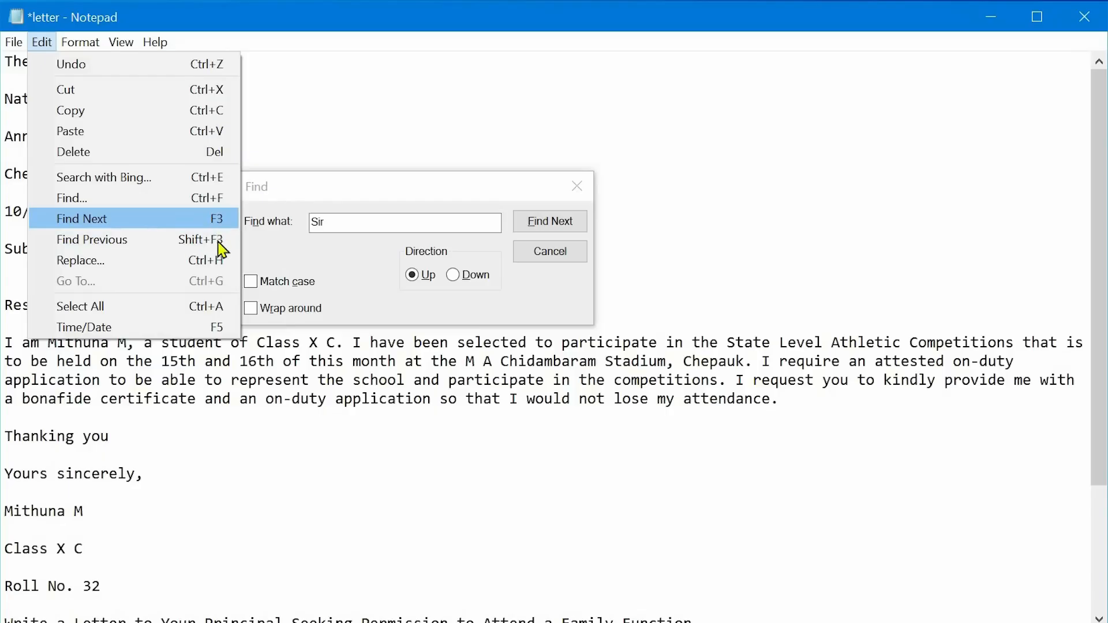
pyautogui.click(123, 271)
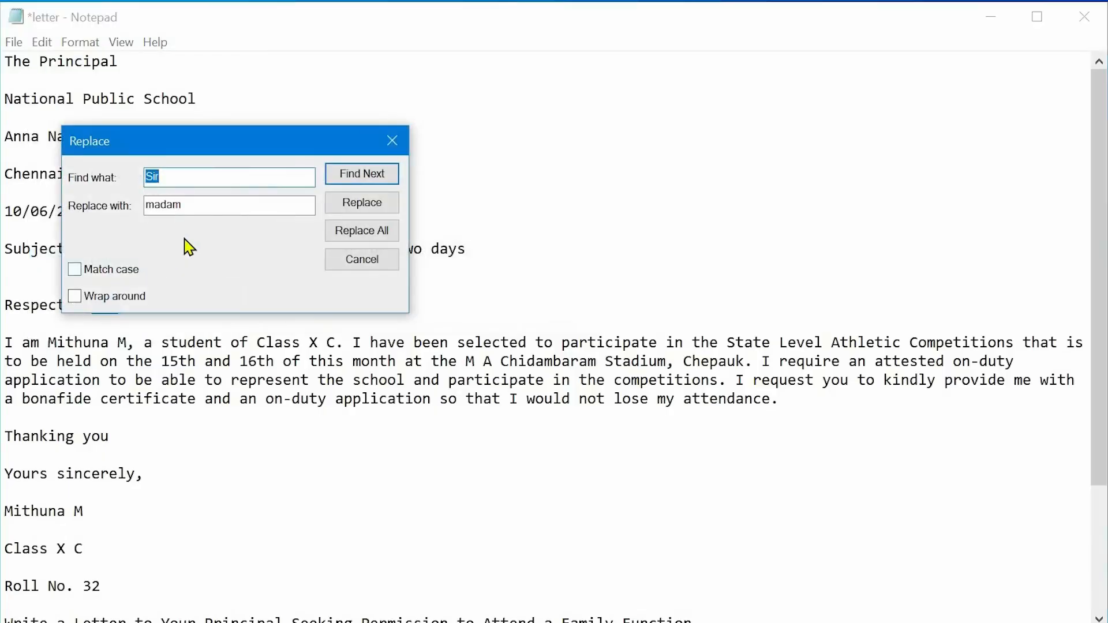
pyautogui.moveTo(376, 156); pyautogui.dragTo(451, 158)
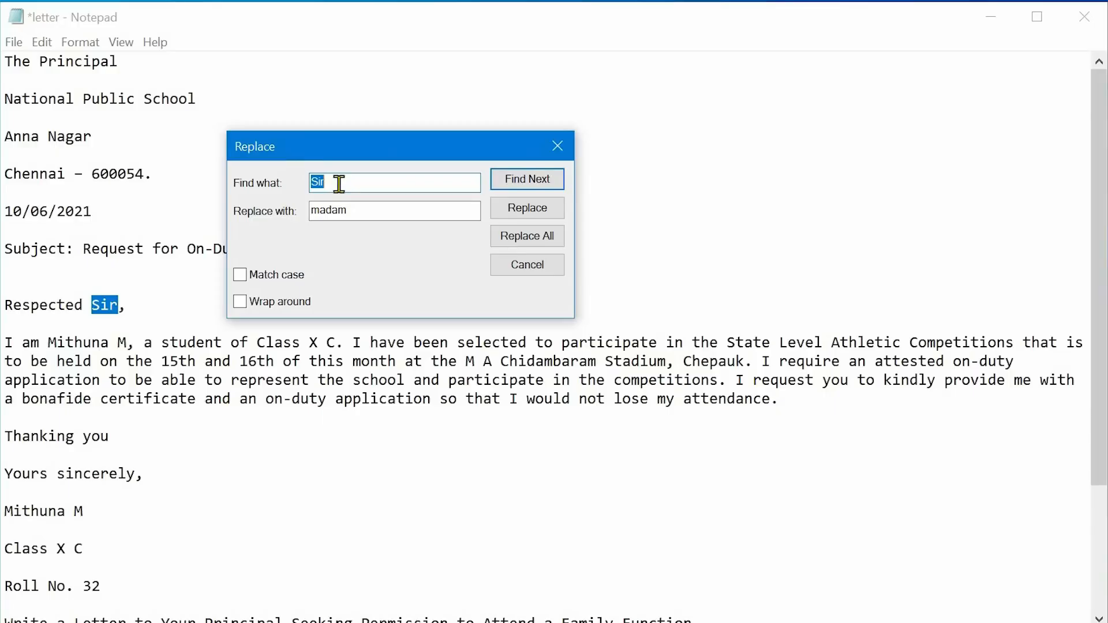
pyautogui.click(339, 183)
pyautogui.click(527, 236)
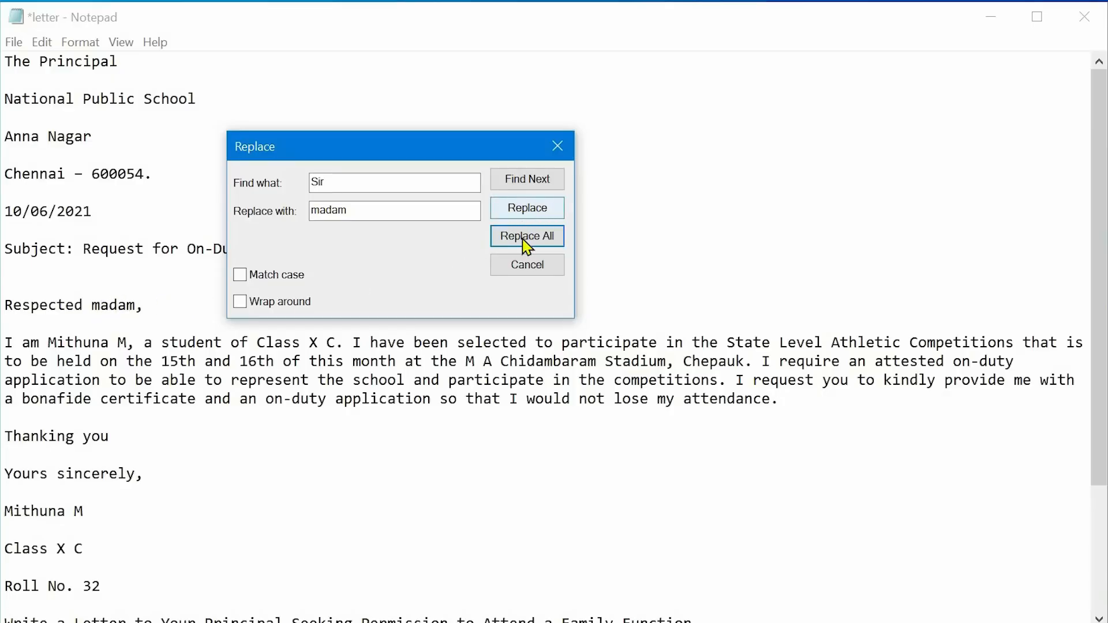
pyautogui.click(526, 265)
# - Turn off Word Wrap for the letter so that the Go To command can be used
pyautogui.click(40, 16)
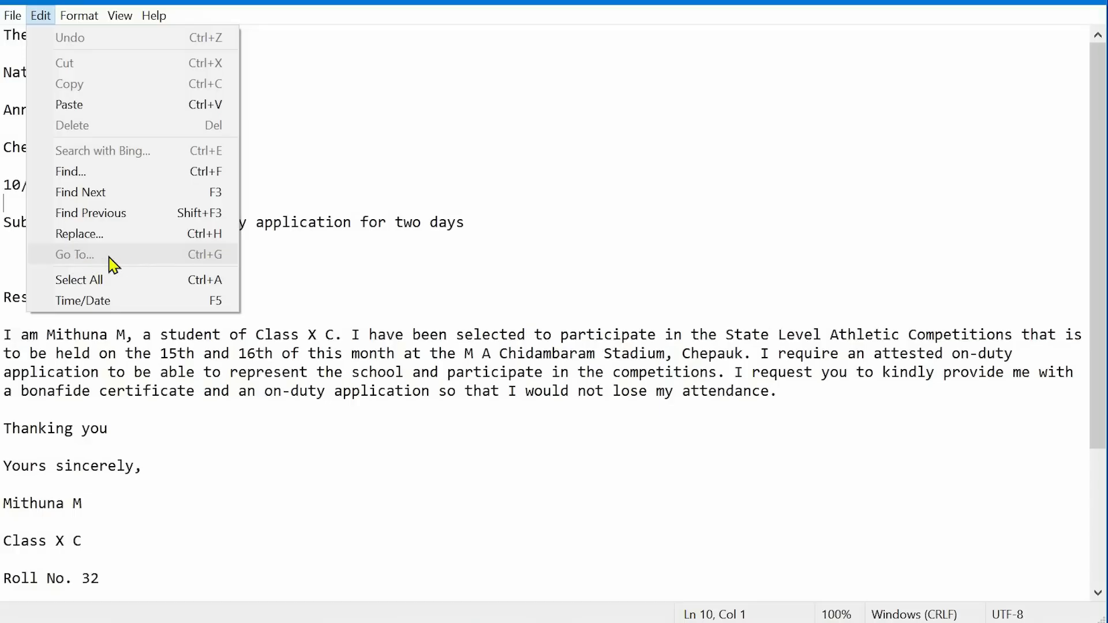
pyautogui.click(279, 183)
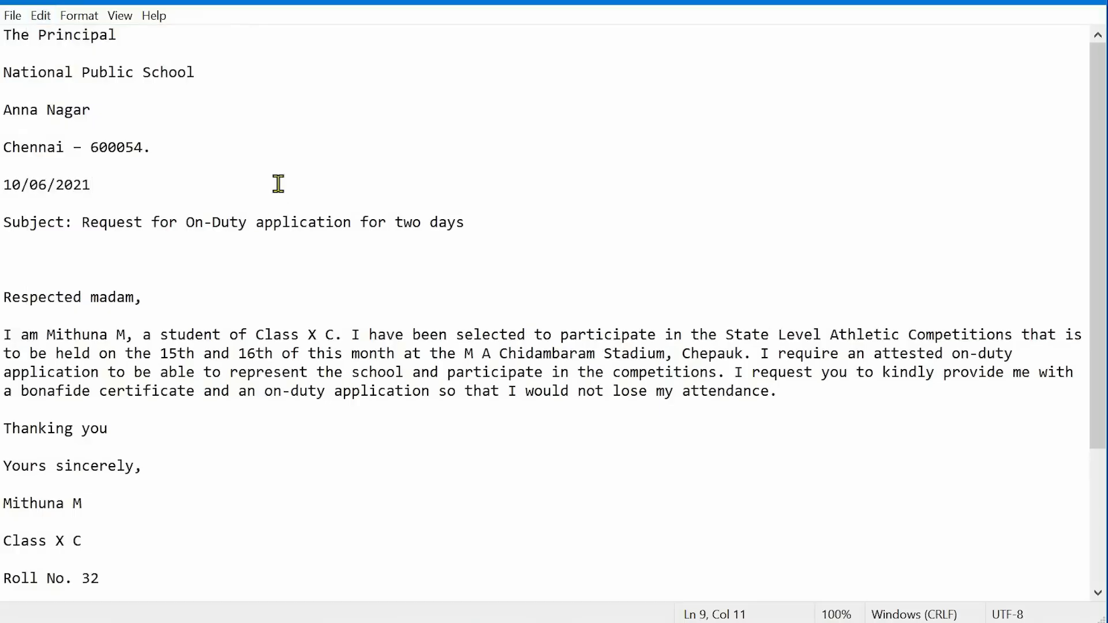
pyautogui.click(81, 17)
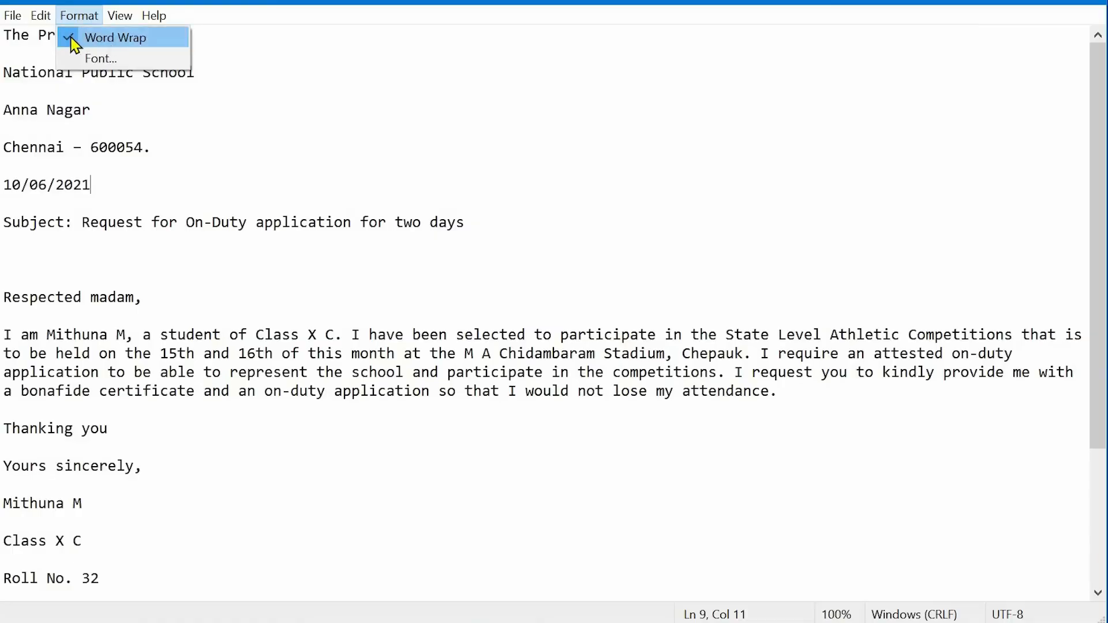
pyautogui.click(70, 36)
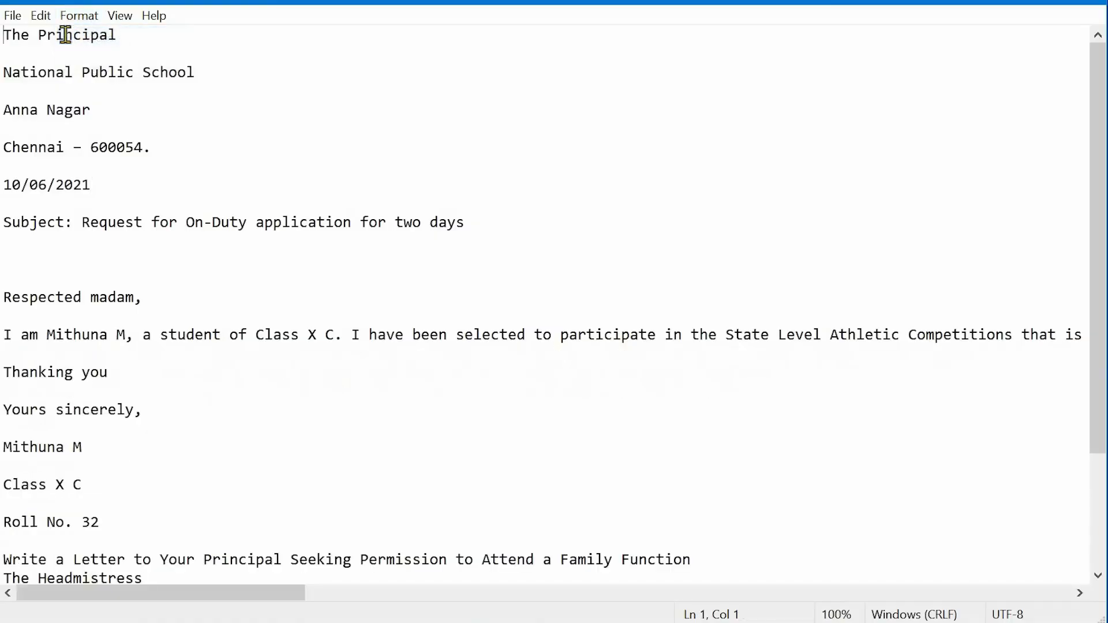
# - Jump to line 10 of the letter with the Go To command
pyautogui.click(42, 16)
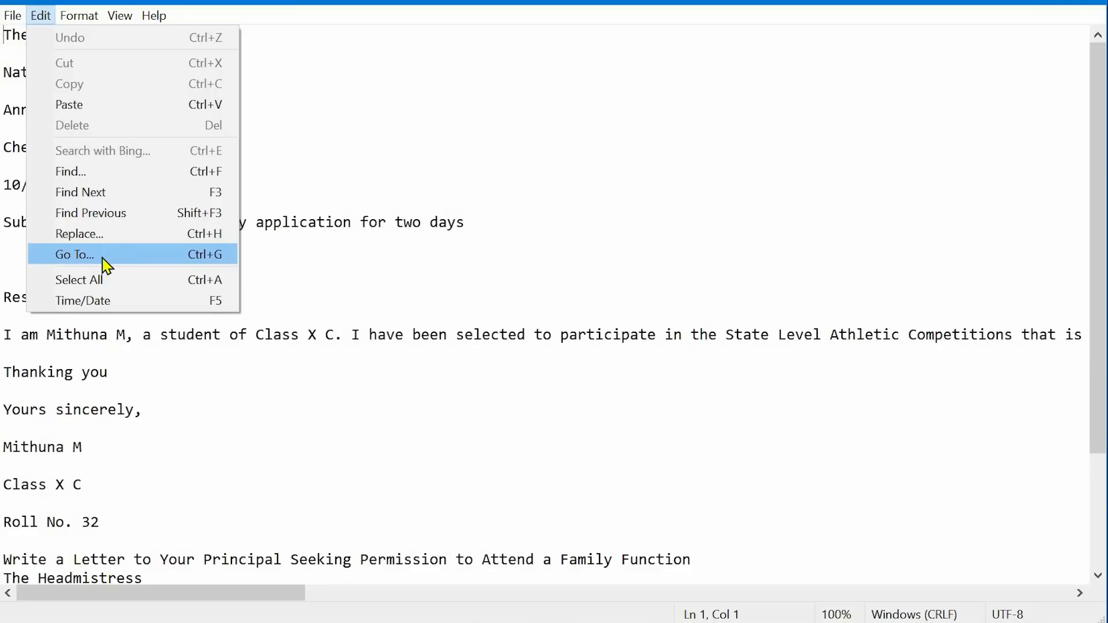
pyautogui.click(103, 258)
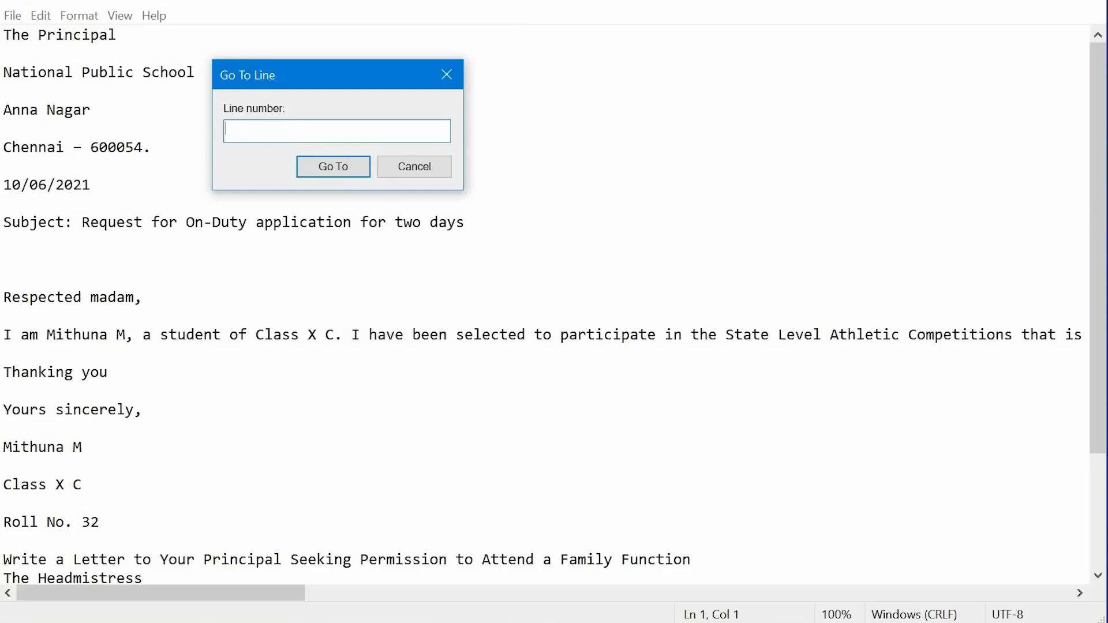
pyautogui.click(317, 169)
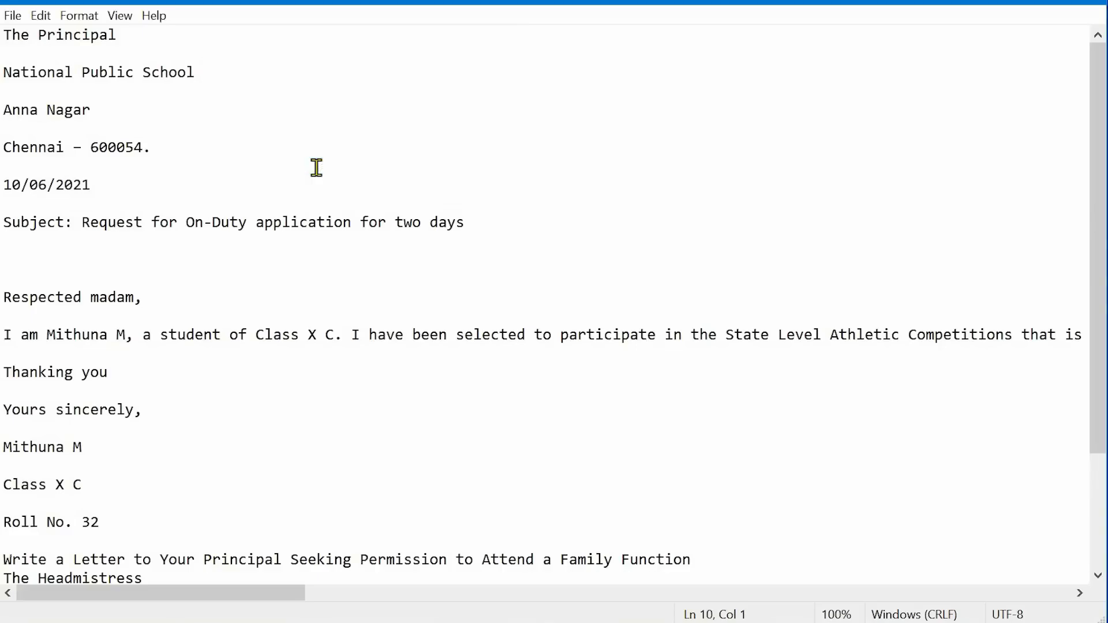
# - Select all the text in the letter and clear the selection
pyautogui.click(41, 16)
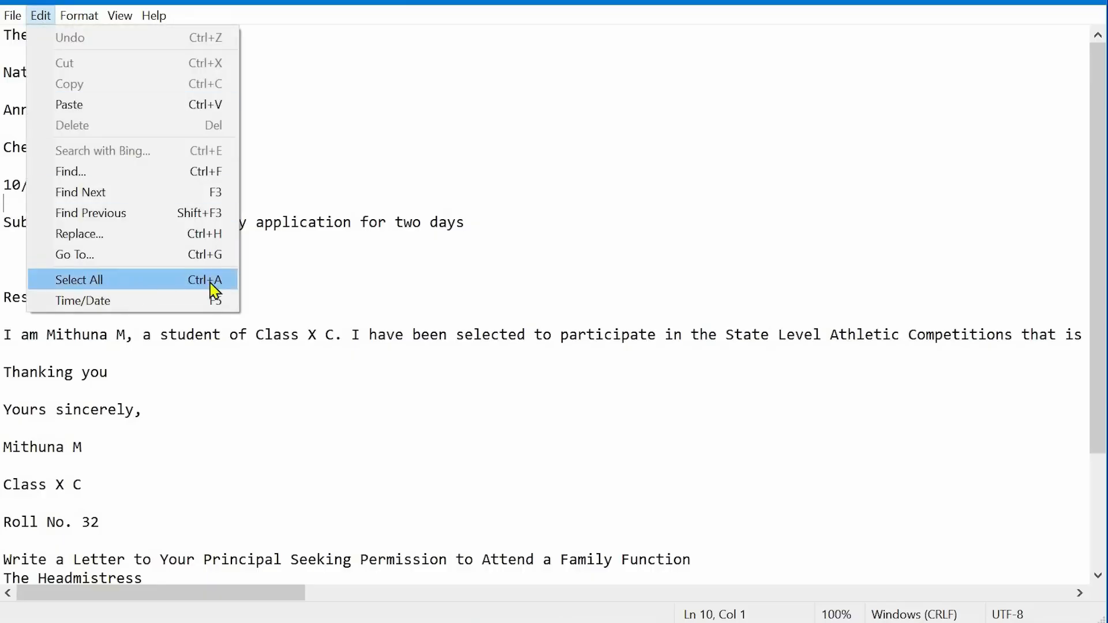
pyautogui.click(289, 274)
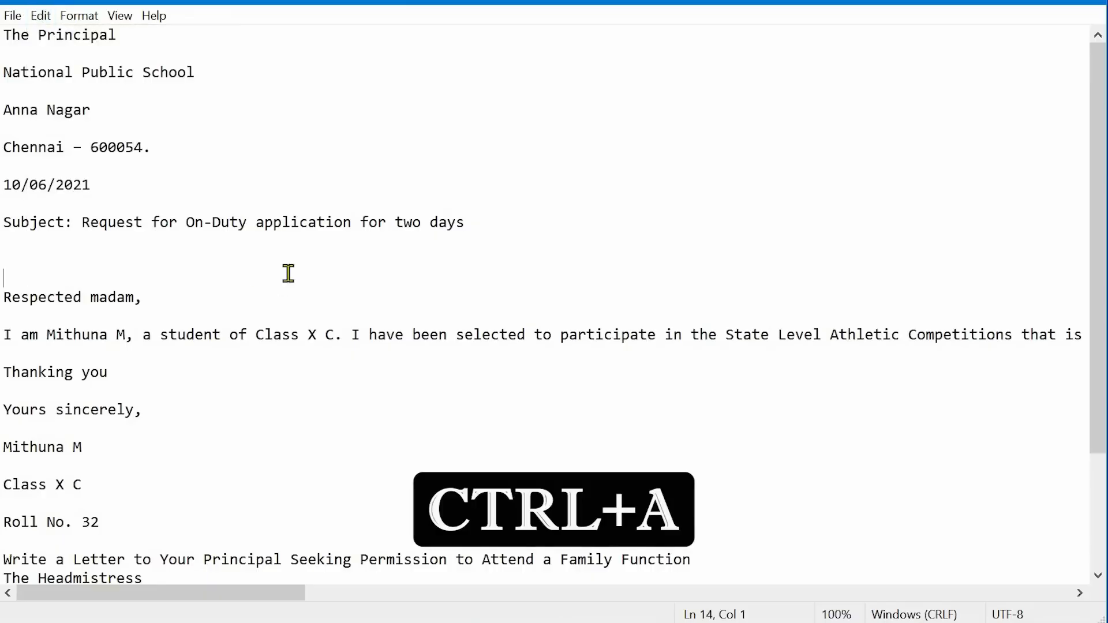
pyautogui.hotkey('ctrl', 'a')
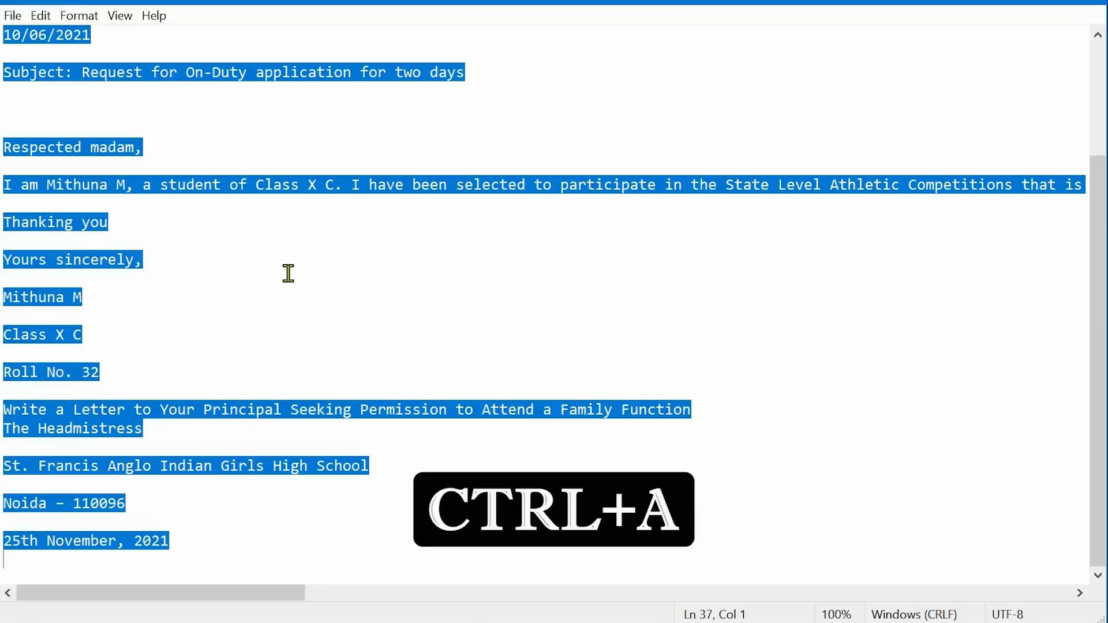
pyautogui.click(288, 273)
# - Insert the current time and date on the blank line between the Subject line and Respected madam
pyautogui.click(41, 16)
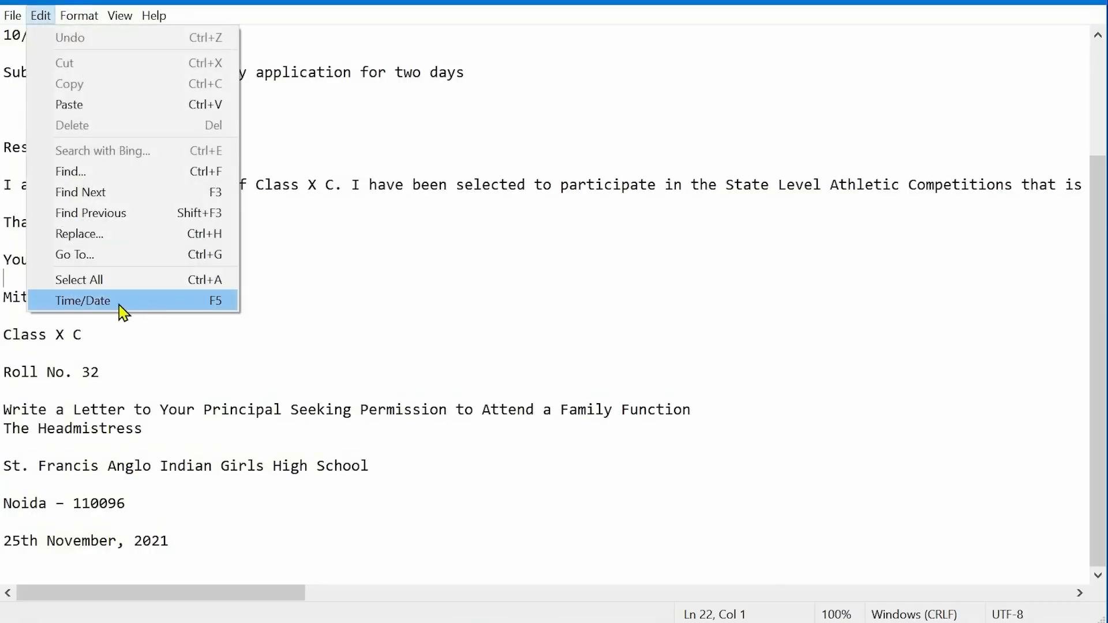
pyautogui.click(271, 122)
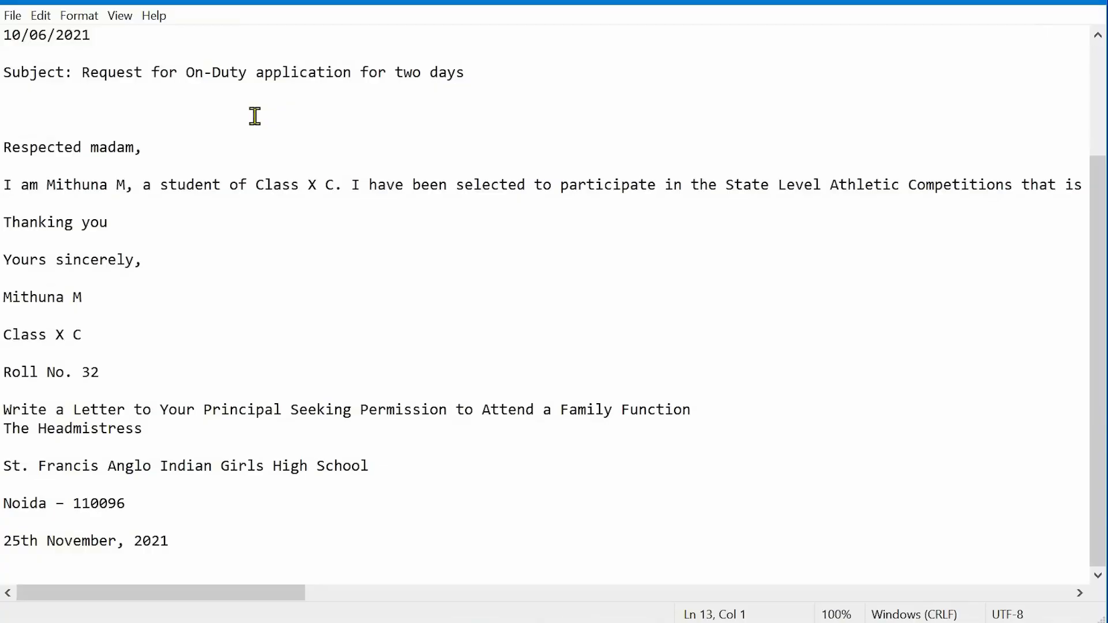
pyautogui.press('F5')
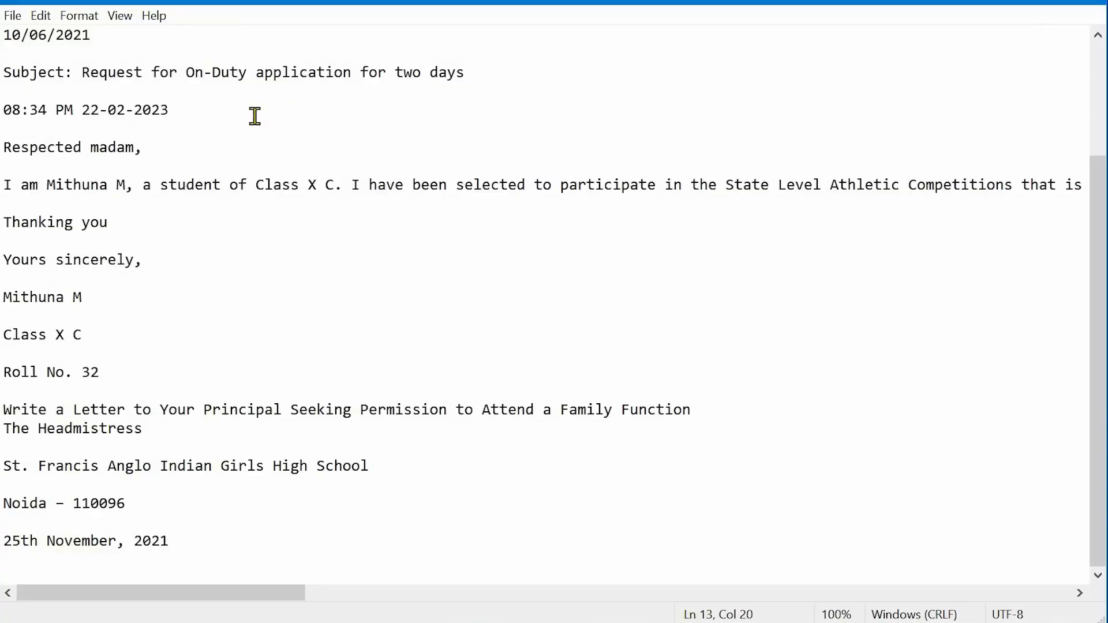
pyautogui.click(40, 15)
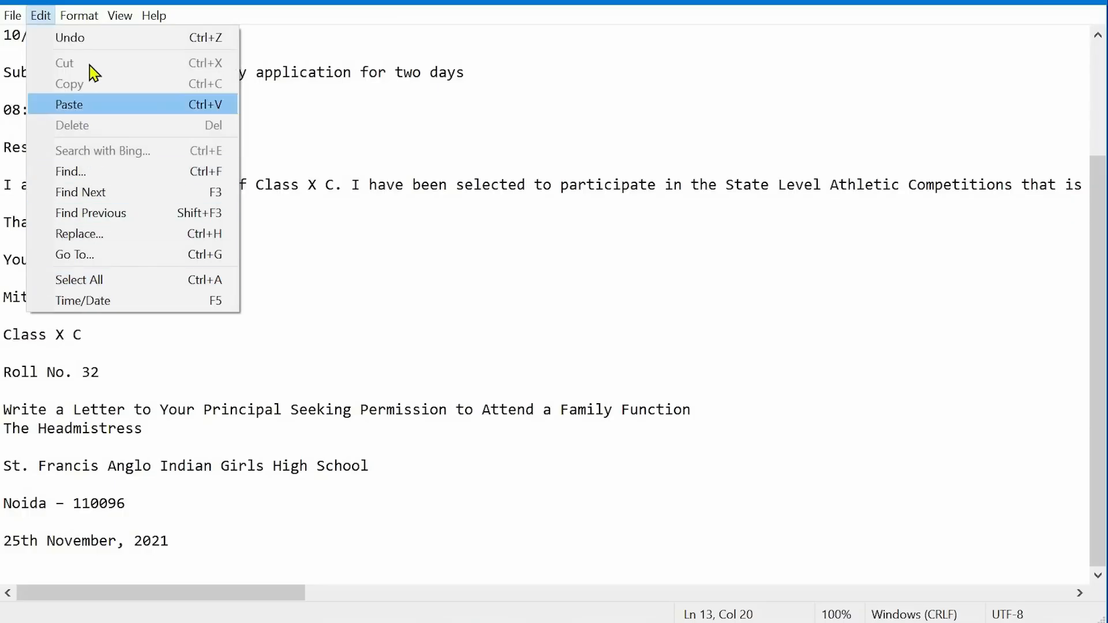
pyautogui.click(264, 153)
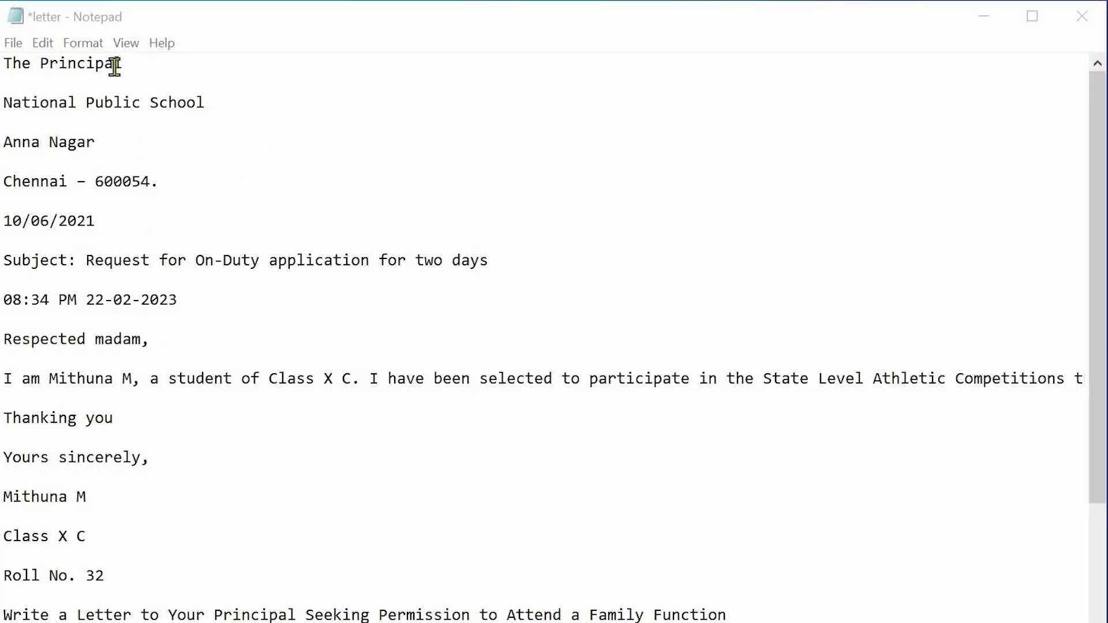
# - Turn Word Wrap on and narrow the window slightly so the body paragraph rewraps
pyautogui.click(89, 43)
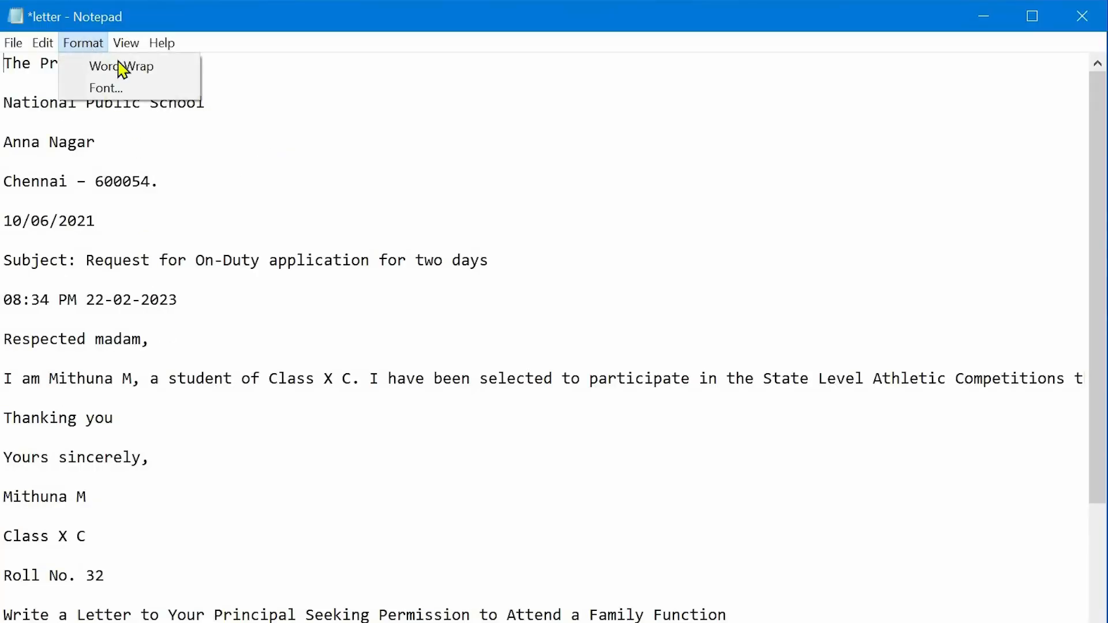
pyautogui.click(116, 65)
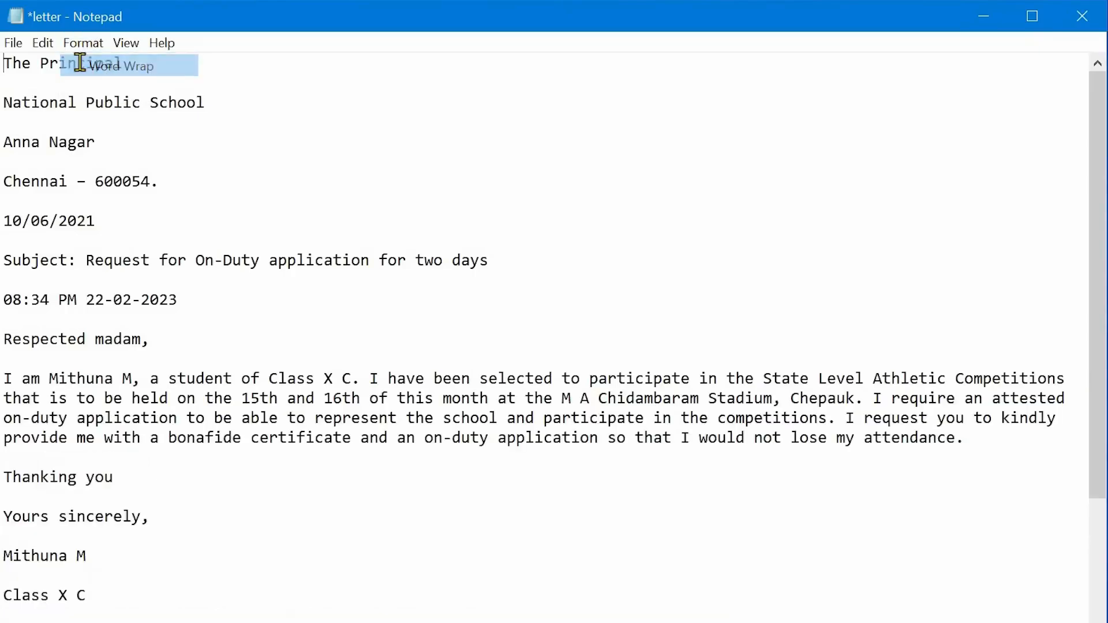
pyautogui.moveTo(1100, 329)
pyautogui.mouseDown()
pyautogui.moveTo(903, 329)
pyautogui.moveTo(1081, 328)
pyautogui.mouseUp()
# - Set the letter's font style to Bold Italic and its size to 18
pyautogui.click(83, 51)
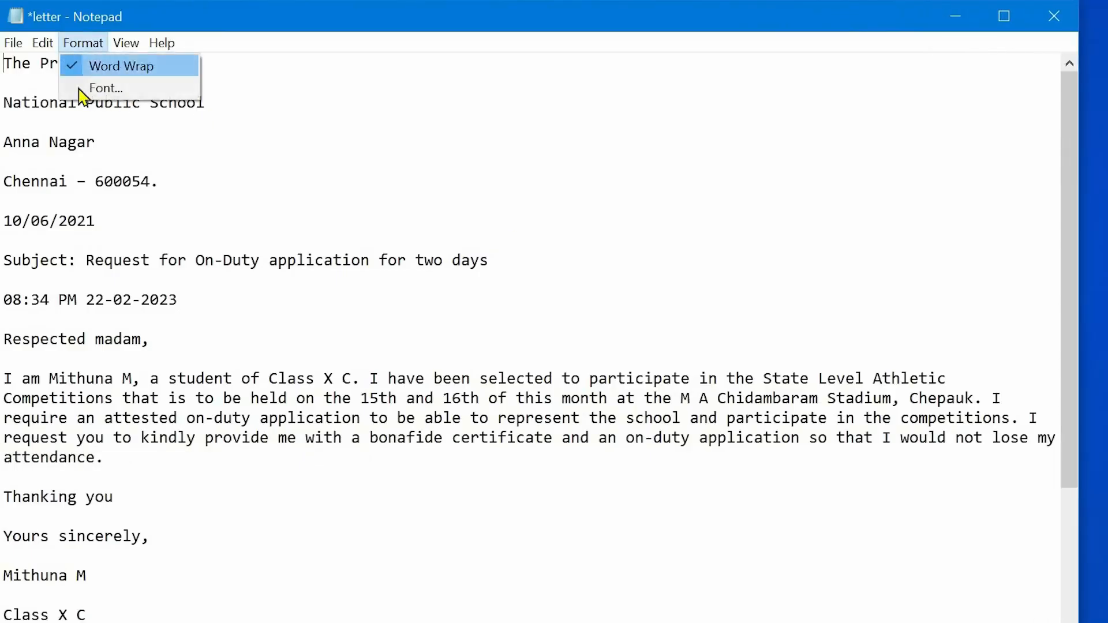
pyautogui.click(132, 100)
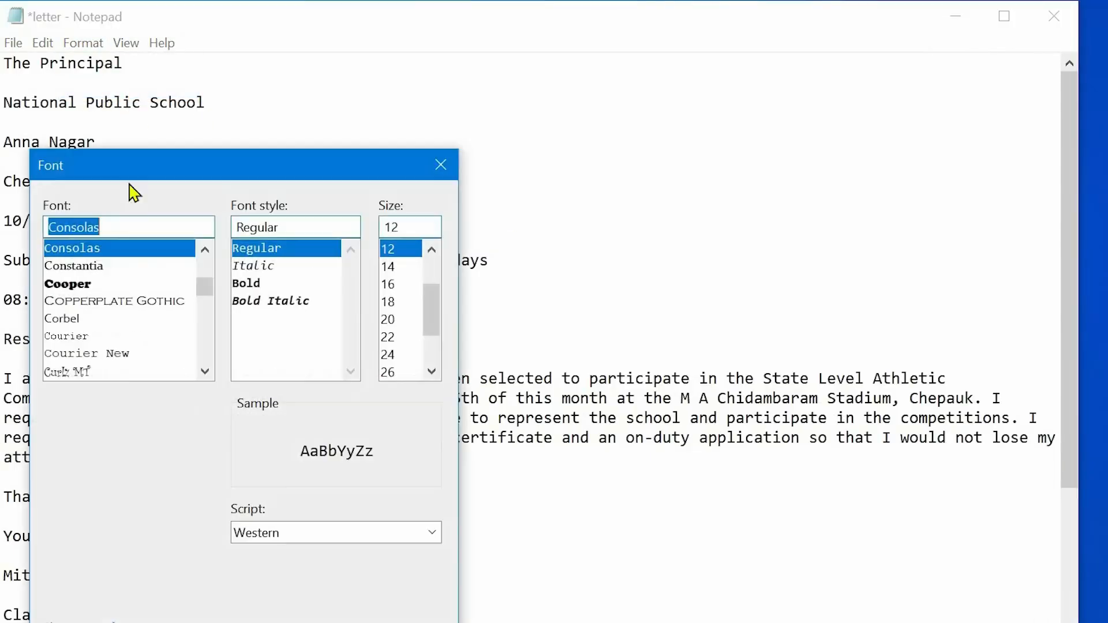
pyautogui.scroll(-1, 142, 296)
pyautogui.scroll(-4, 142, 296)
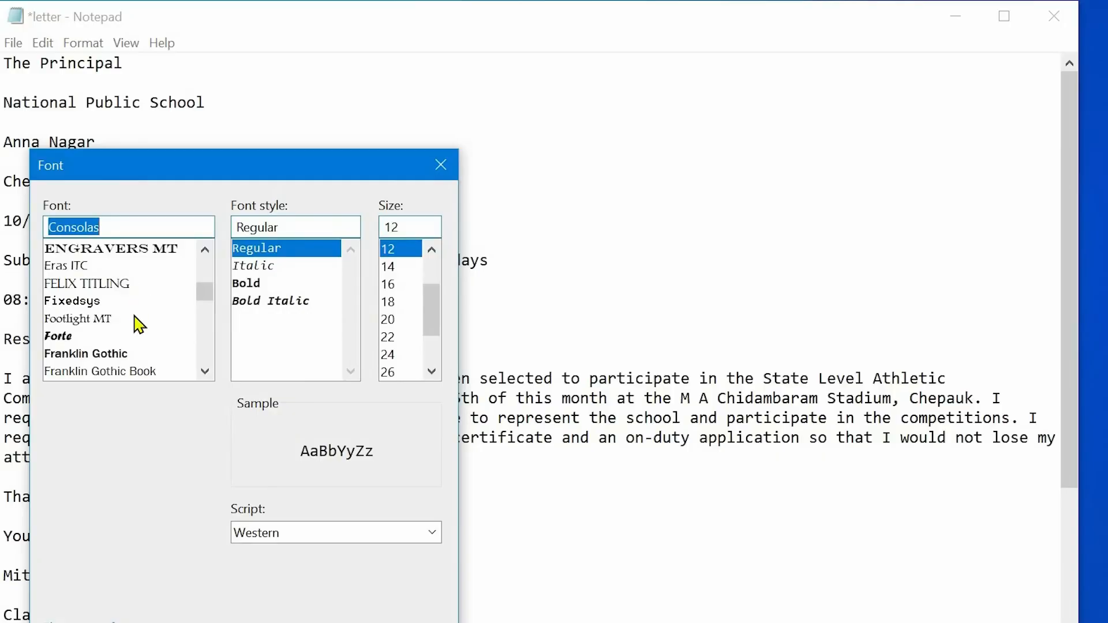
pyautogui.scroll(-5, 117, 285)
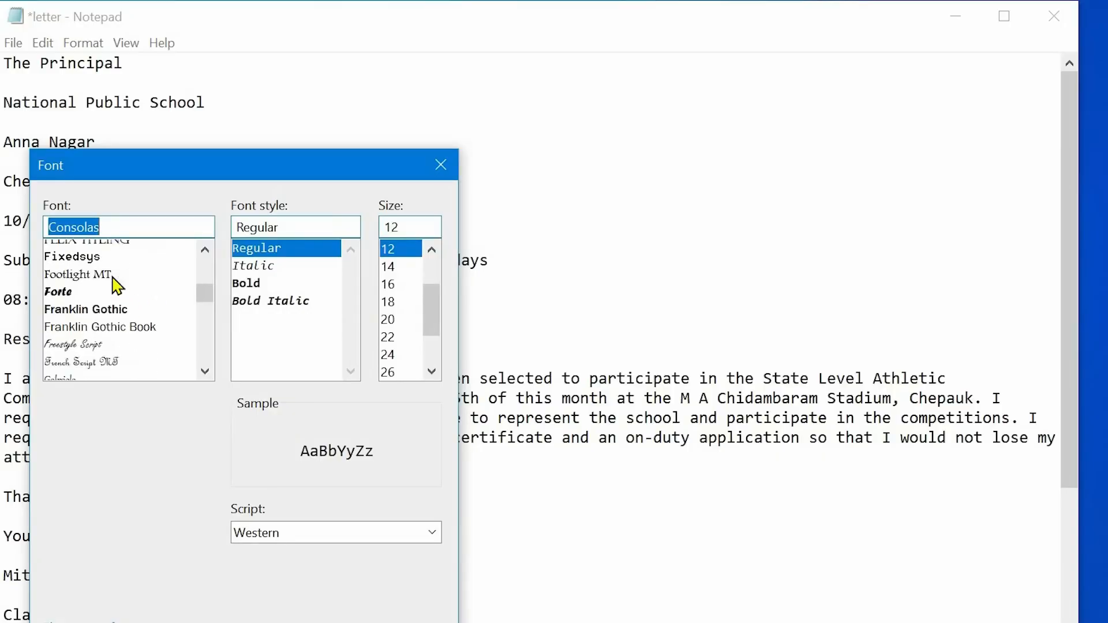
pyautogui.scroll(-3, 117, 285)
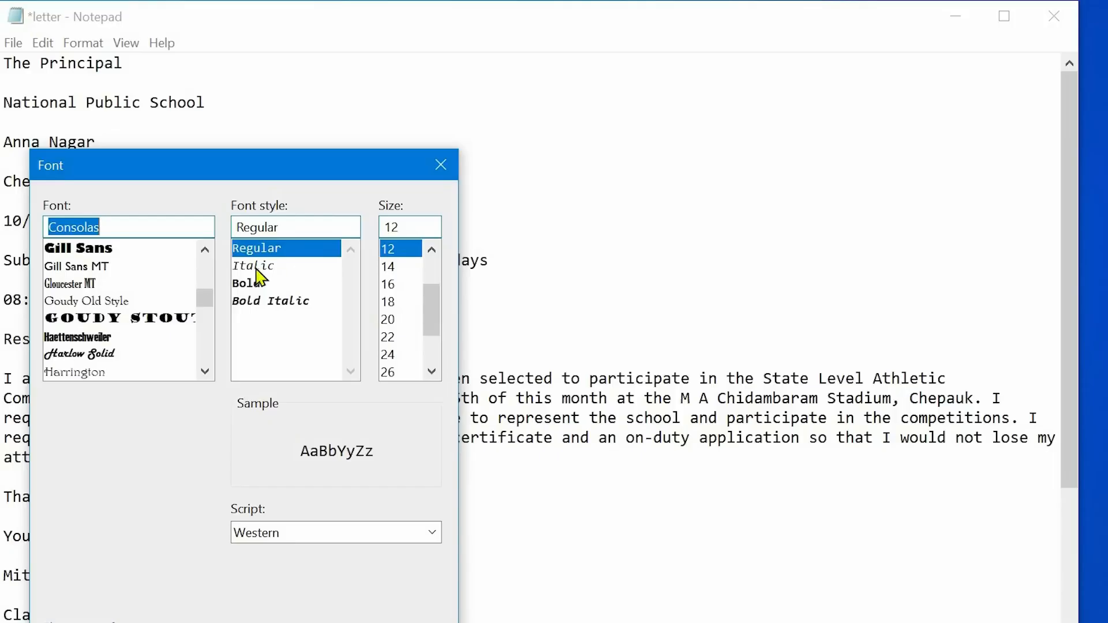
pyautogui.click(284, 302)
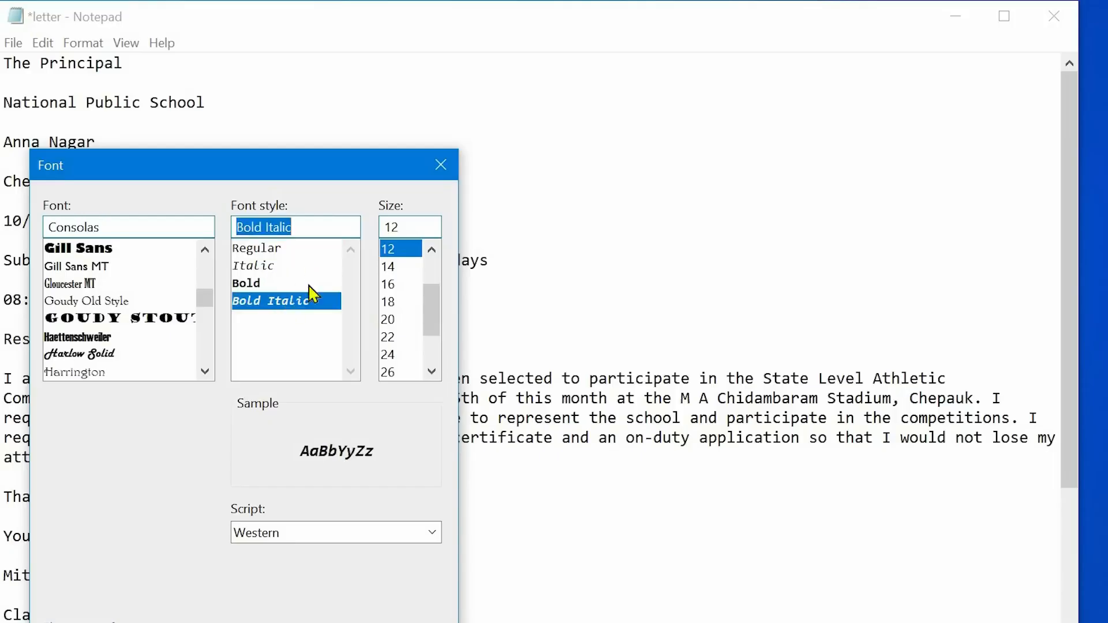
pyautogui.moveTo(437, 310)
pyautogui.mouseDown()
pyautogui.moveTo(440, 300)
pyautogui.moveTo(434, 316)
pyautogui.mouseUp()
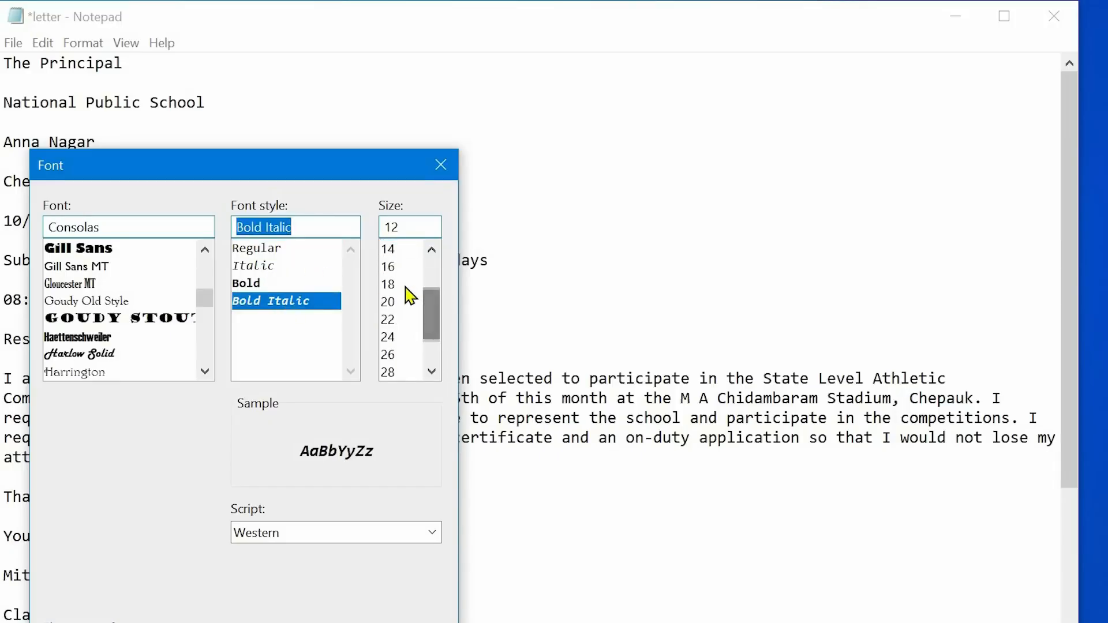
pyautogui.click(398, 286)
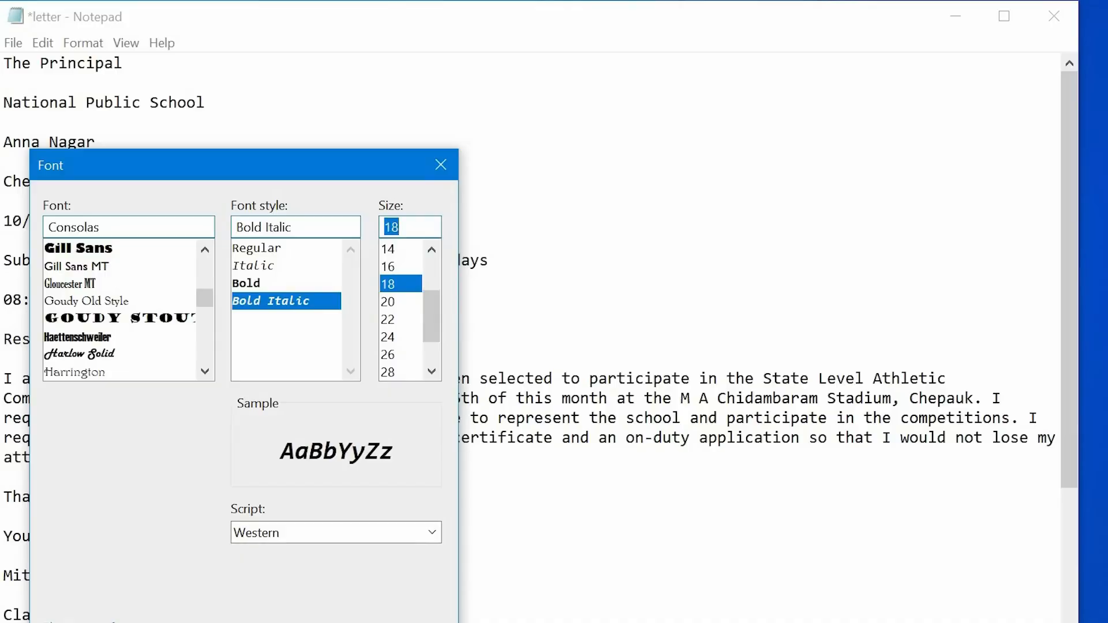
pyautogui.press('Return')
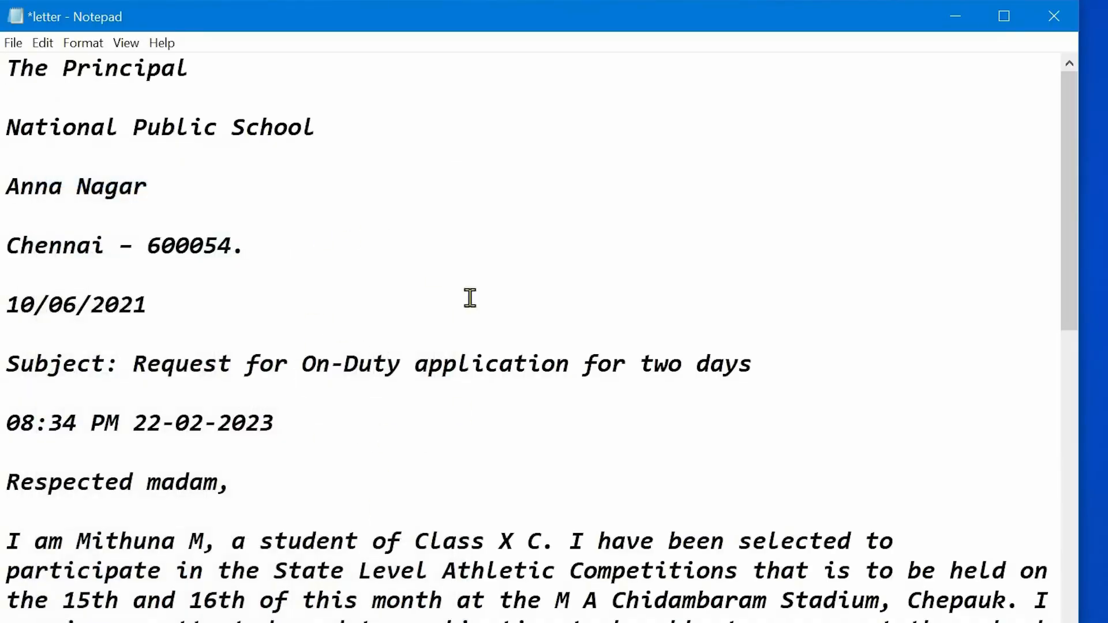
# - Hide the status bar of the letter window
pyautogui.click(127, 44)
pyautogui.moveTo(171, 73)
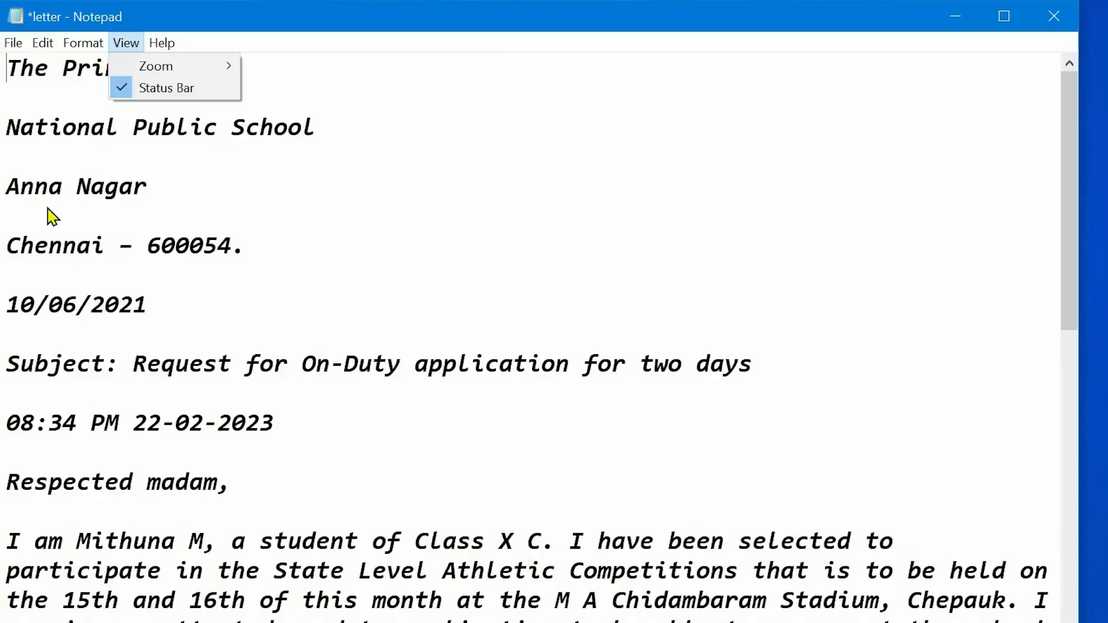
pyautogui.click(125, 91)
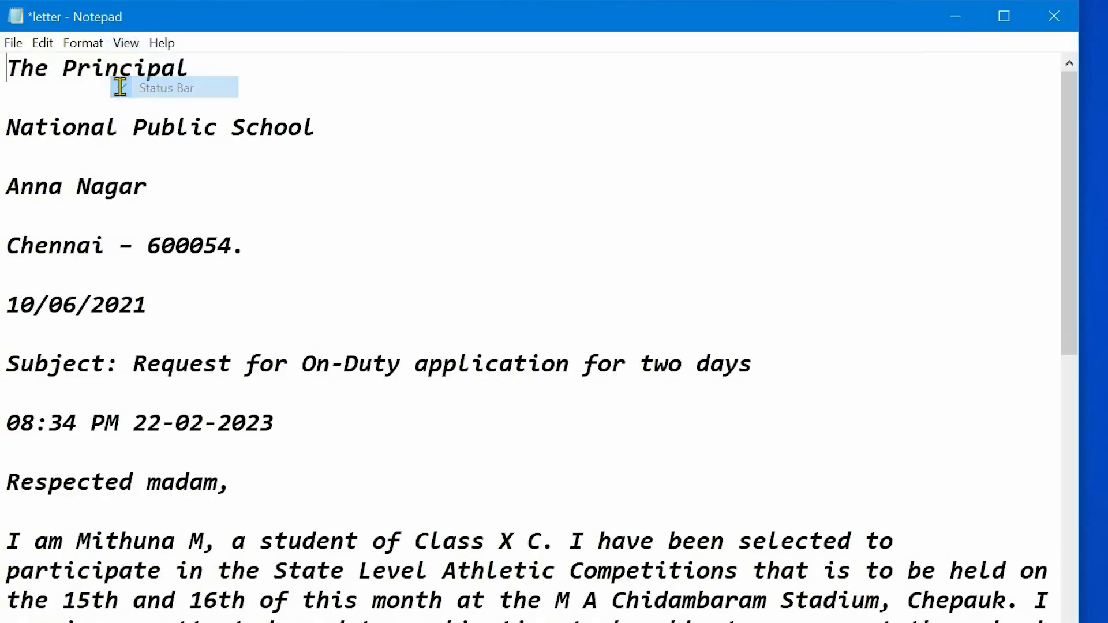
# - Close the letter without saving the changes
pyautogui.click(163, 46)
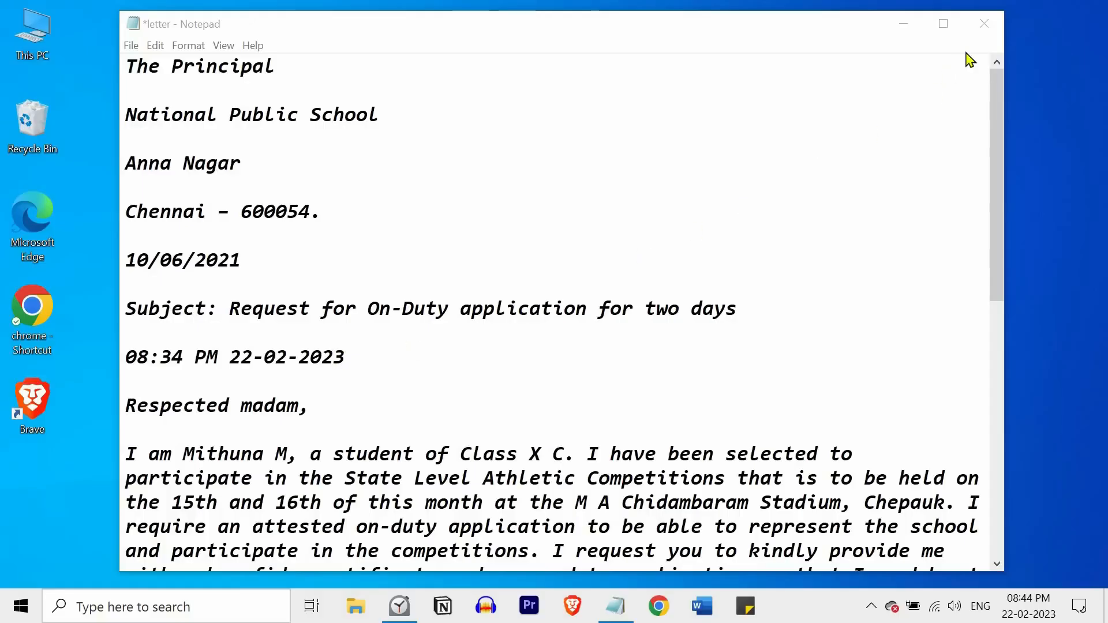
pyautogui.click(983, 26)
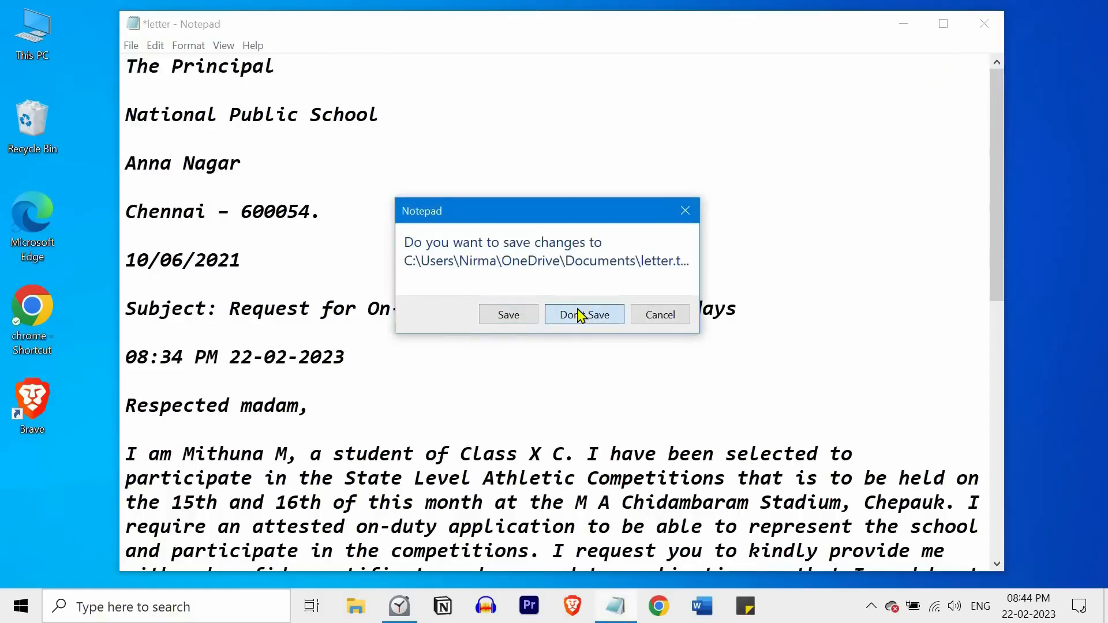
pyautogui.click(576, 314)
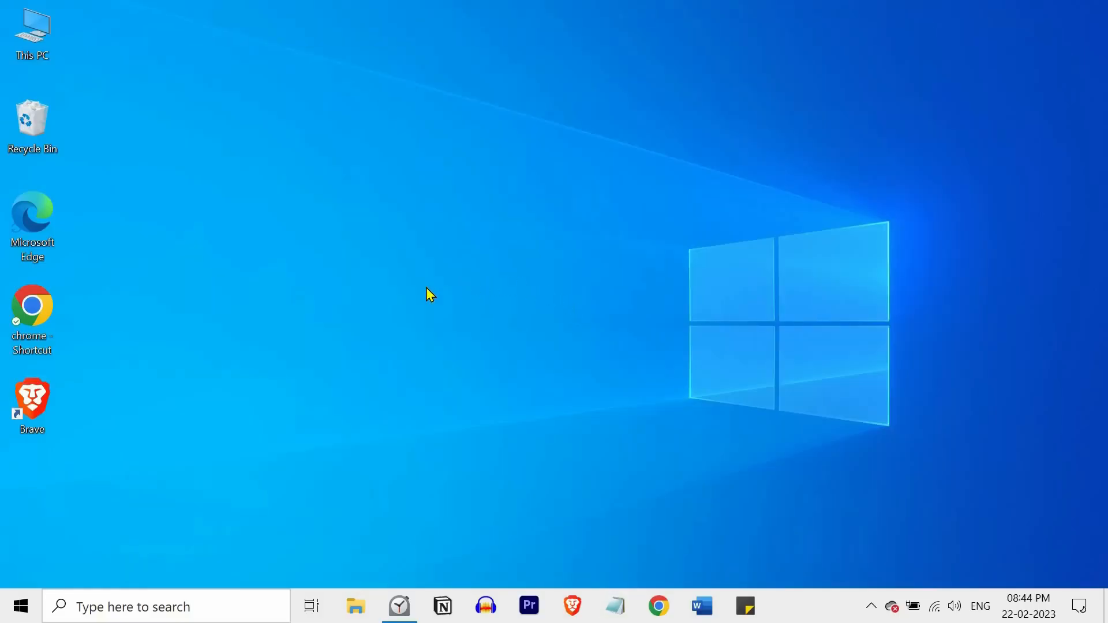
# - Switch to File Explorer and open the letter file from the EasyTech Class folder in Documents
pyautogui.click(356, 605)
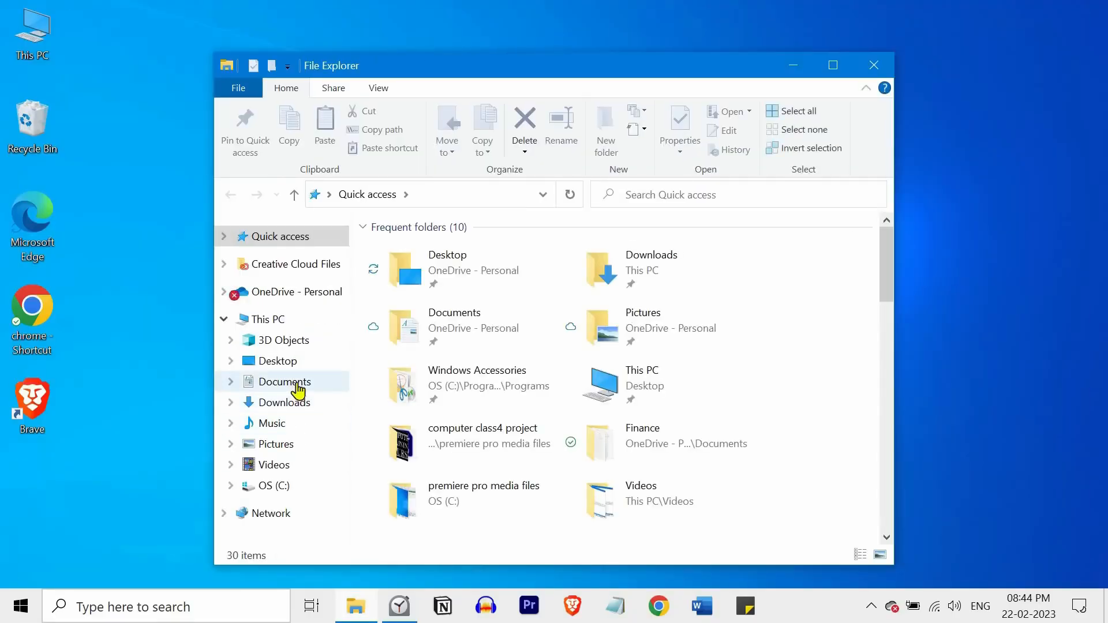
pyautogui.click(274, 382)
pyautogui.doubleClick(424, 305)
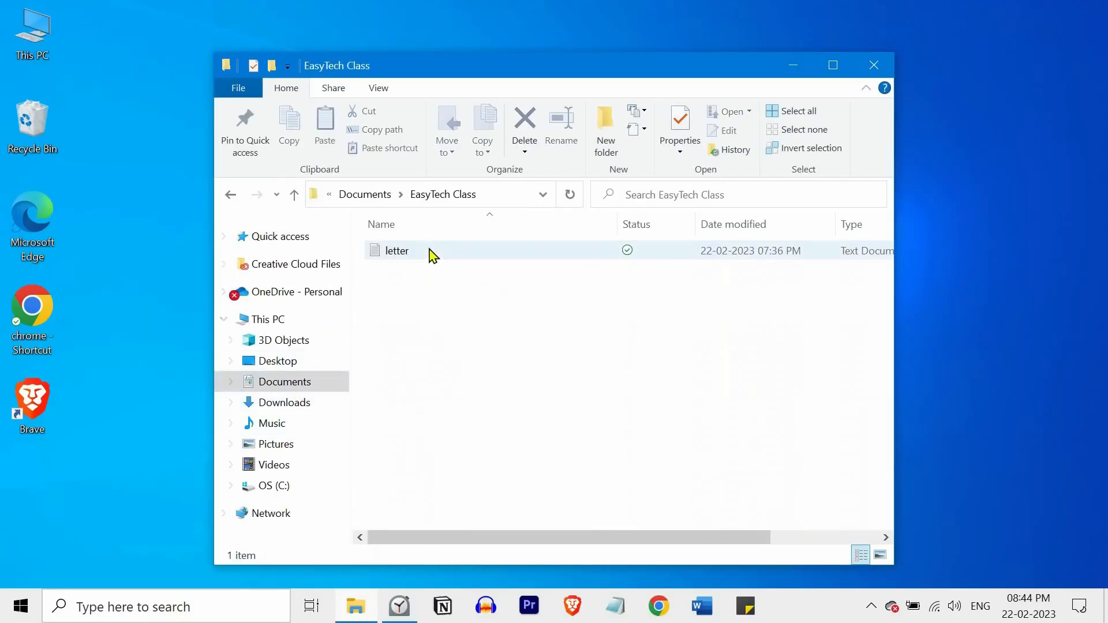
pyautogui.doubleClick(430, 250)
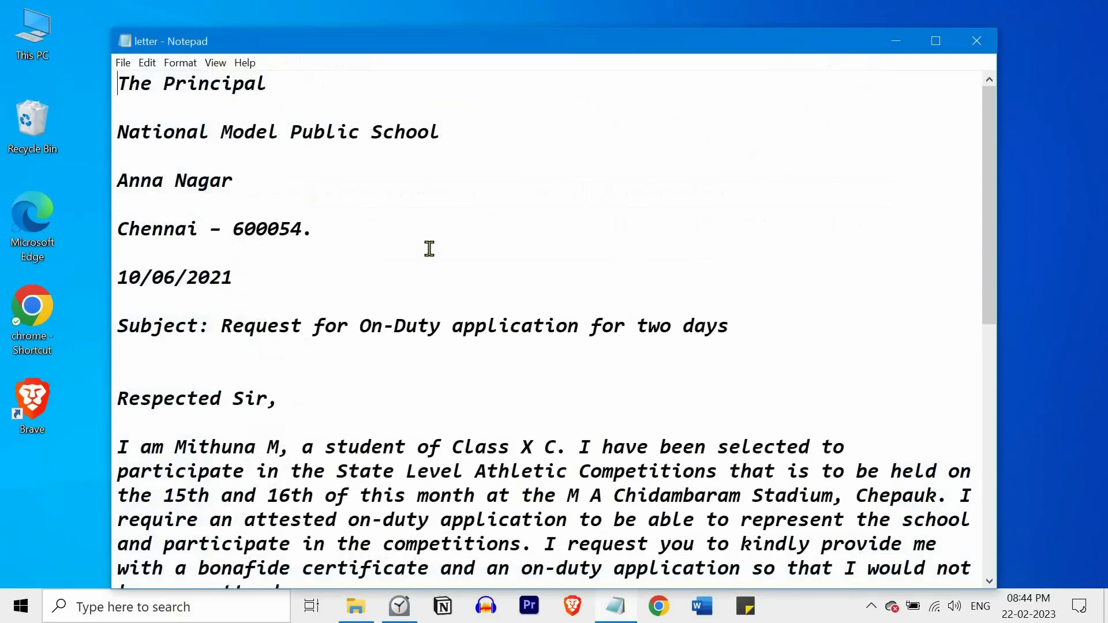
pyautogui.click(124, 62)
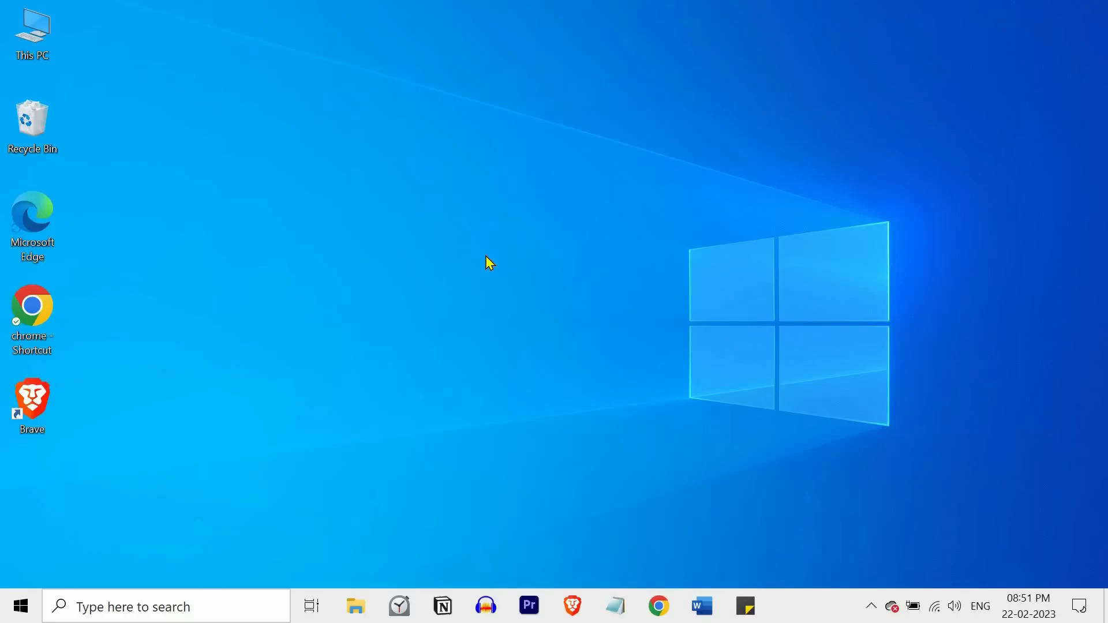
# - Search Windows for "ms word", launch Word and create a blank document
pyautogui.click(190, 601)
pyautogui.write('ms word')
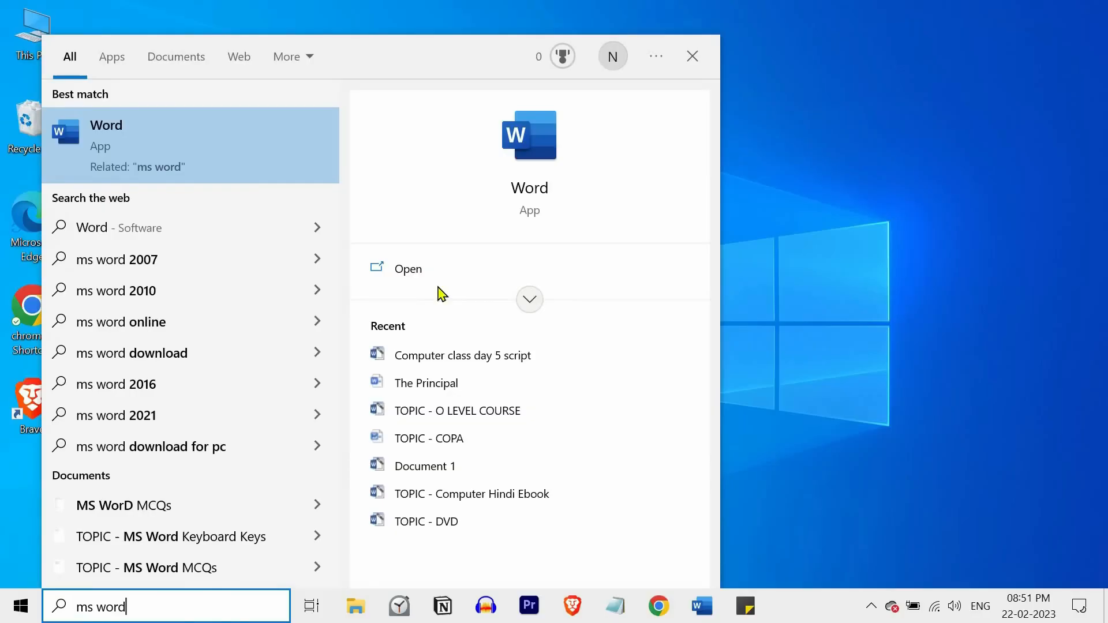
pyautogui.click(441, 270)
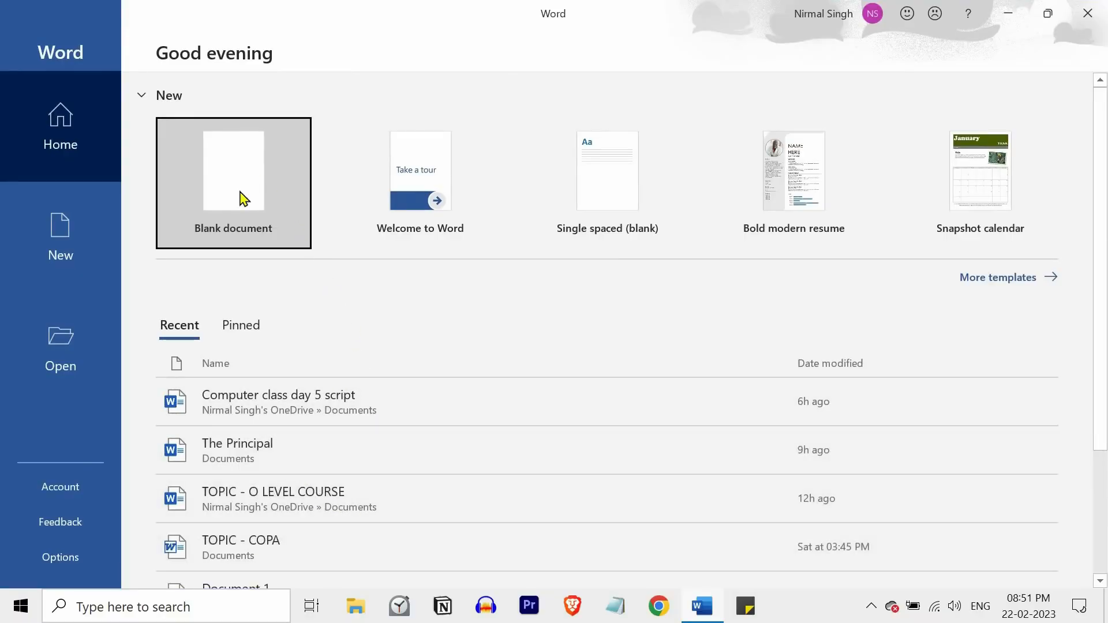
pyautogui.click(267, 195)
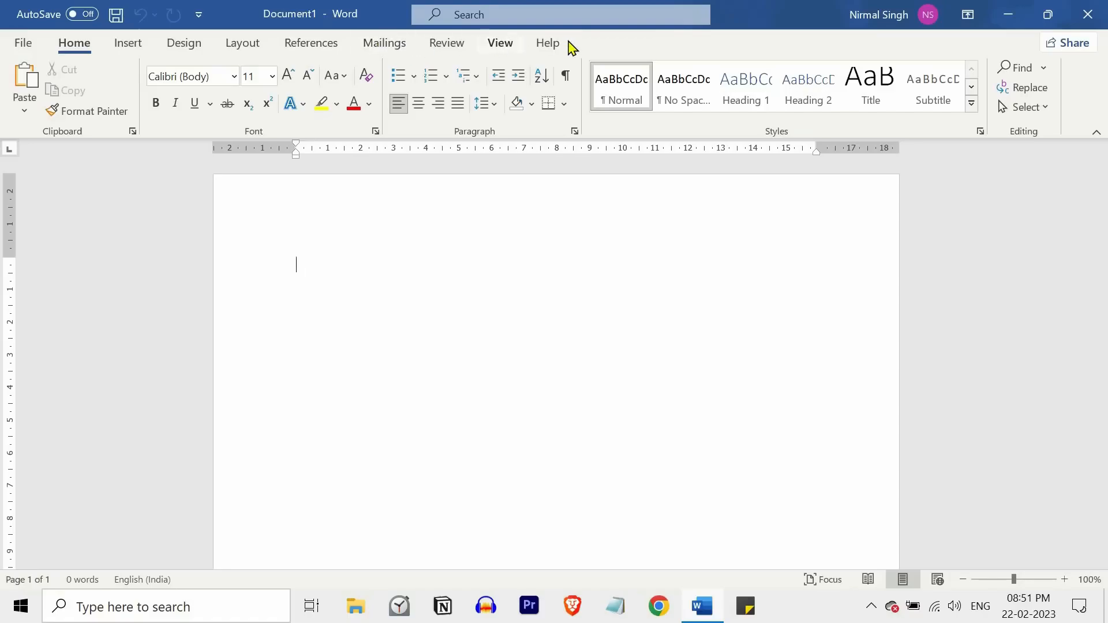
pyautogui.click(465, 45)
pyautogui.click(242, 44)
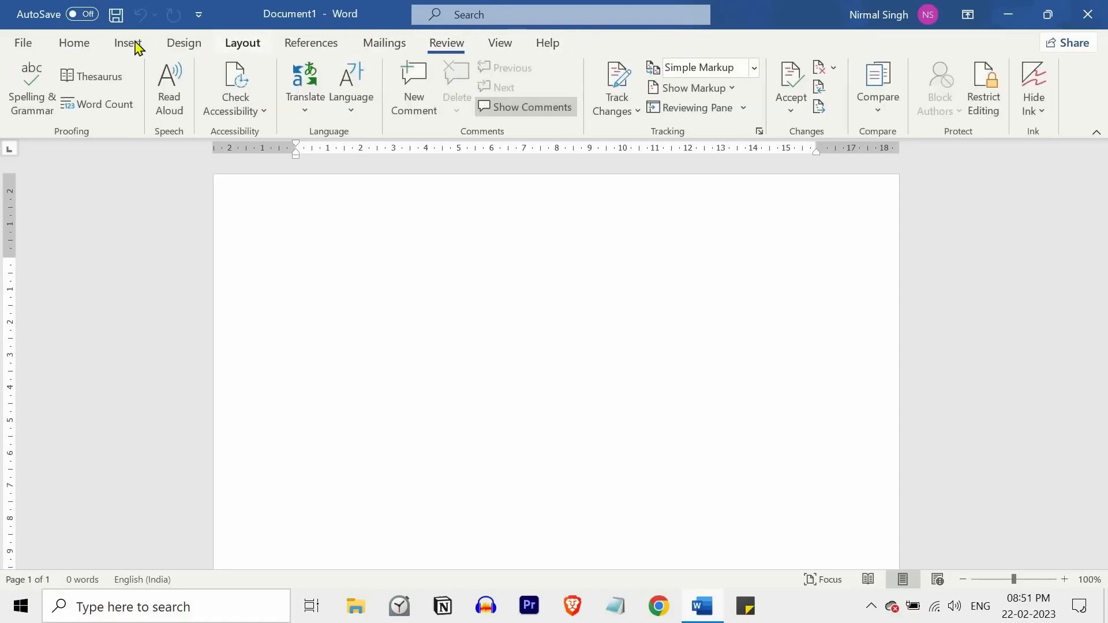
pyautogui.click(121, 46)
pyautogui.click(76, 43)
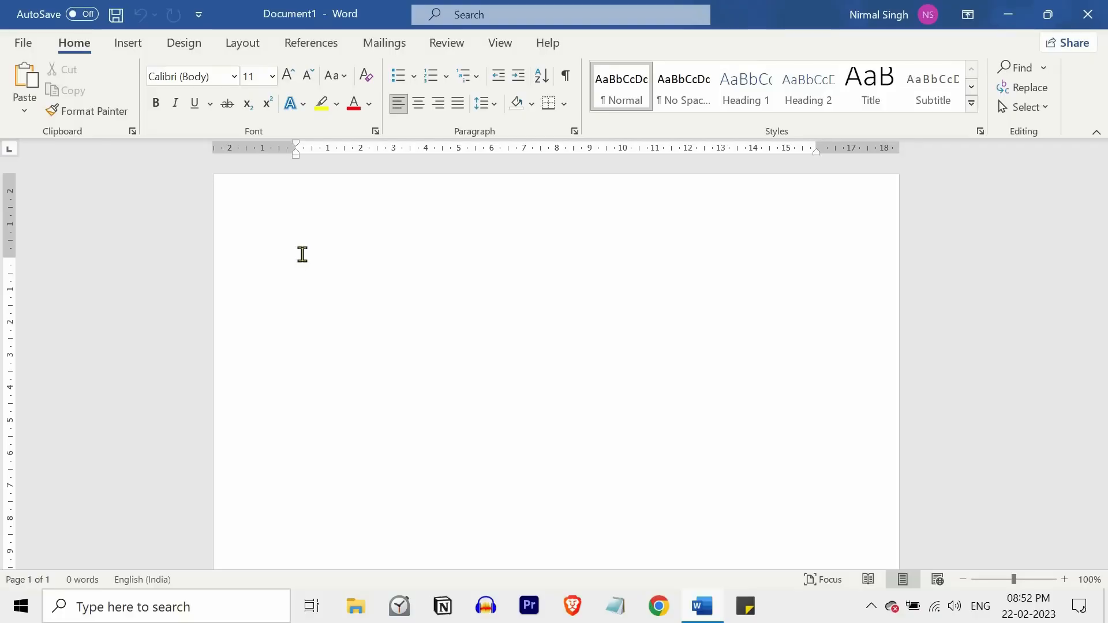
# - Paste the copied letter text into the blank document and return to its beginning
pyautogui.hotkey('ctrl', 'v')
pyautogui.scroll(7, 302, 255)
pyautogui.scroll(1, 302, 254)
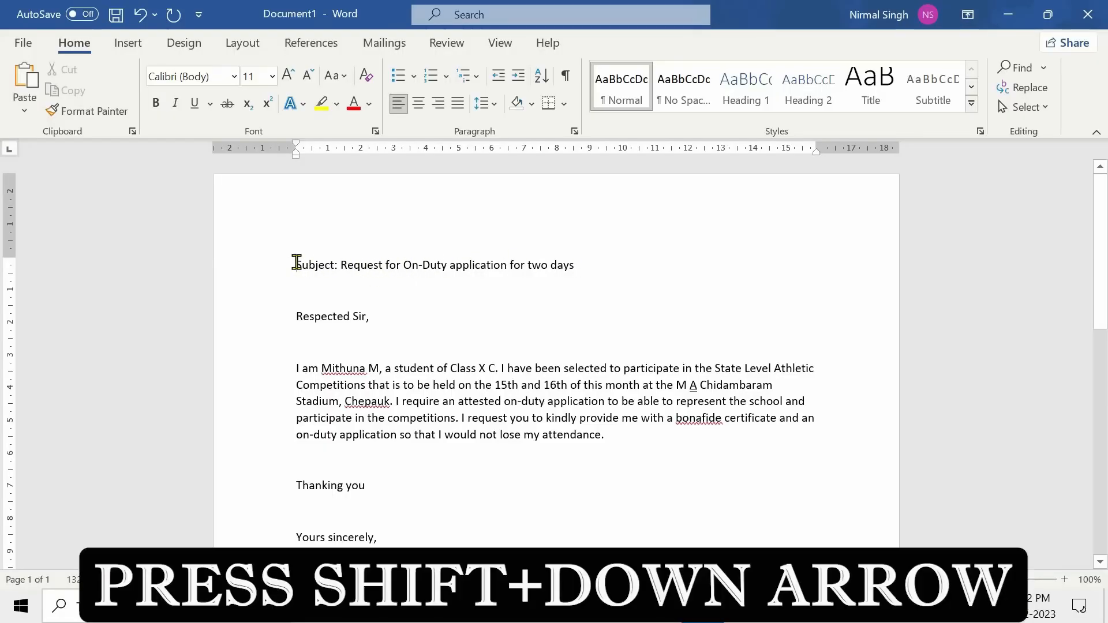
# - Apply the Title style to the line "Subject: Request for On-Duty application for two days"
pyautogui.hotkey('shift', 'Down')
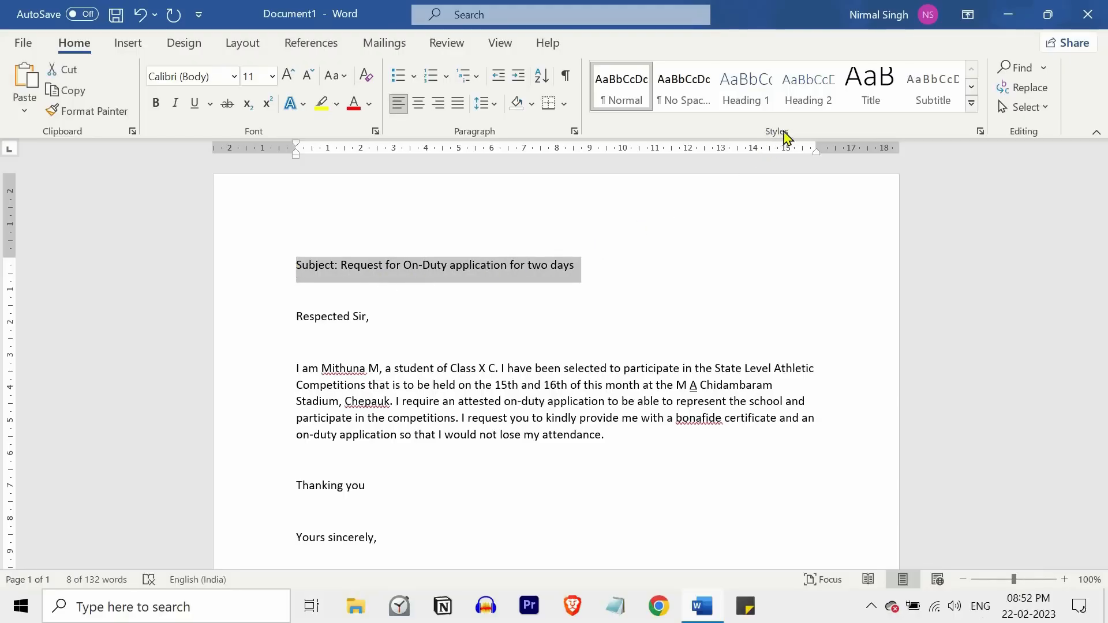
pyautogui.click(874, 92)
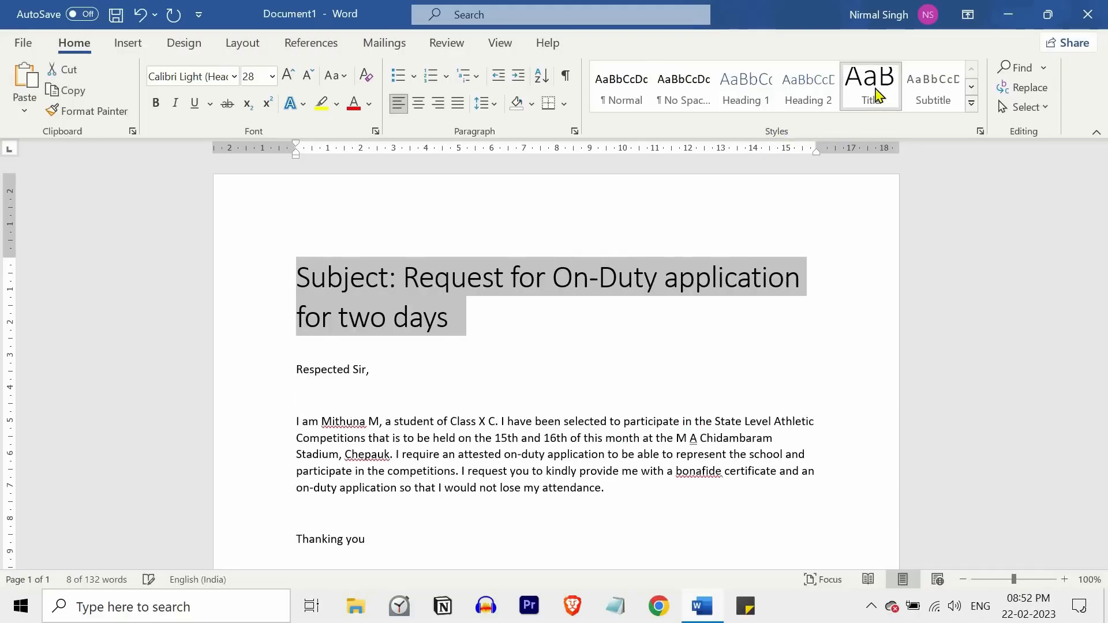
pyautogui.click(529, 321)
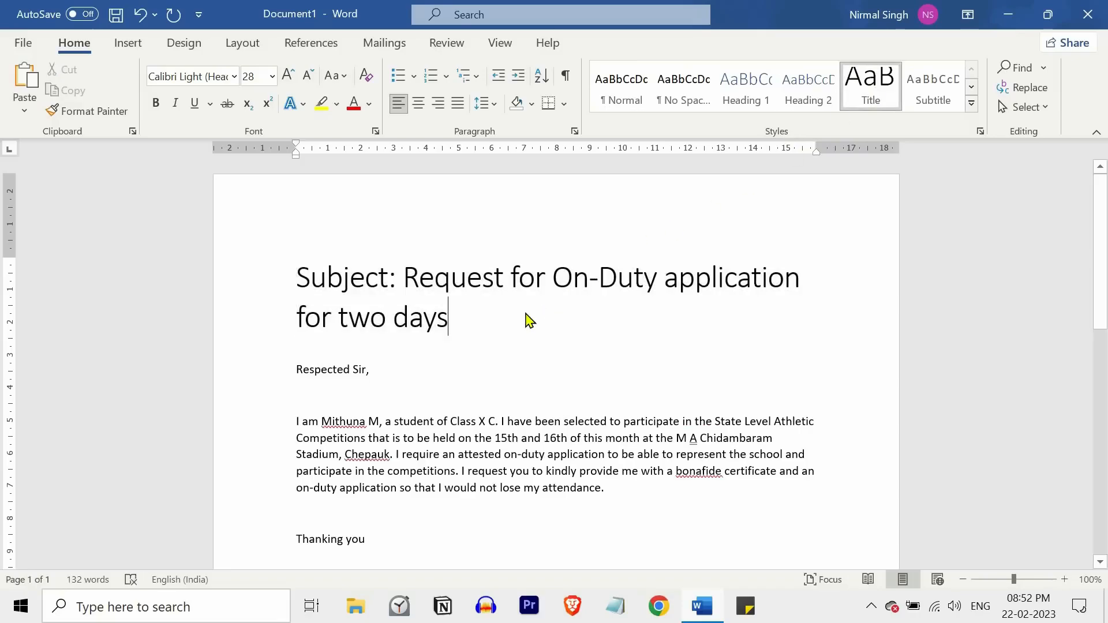
pyautogui.click(972, 106)
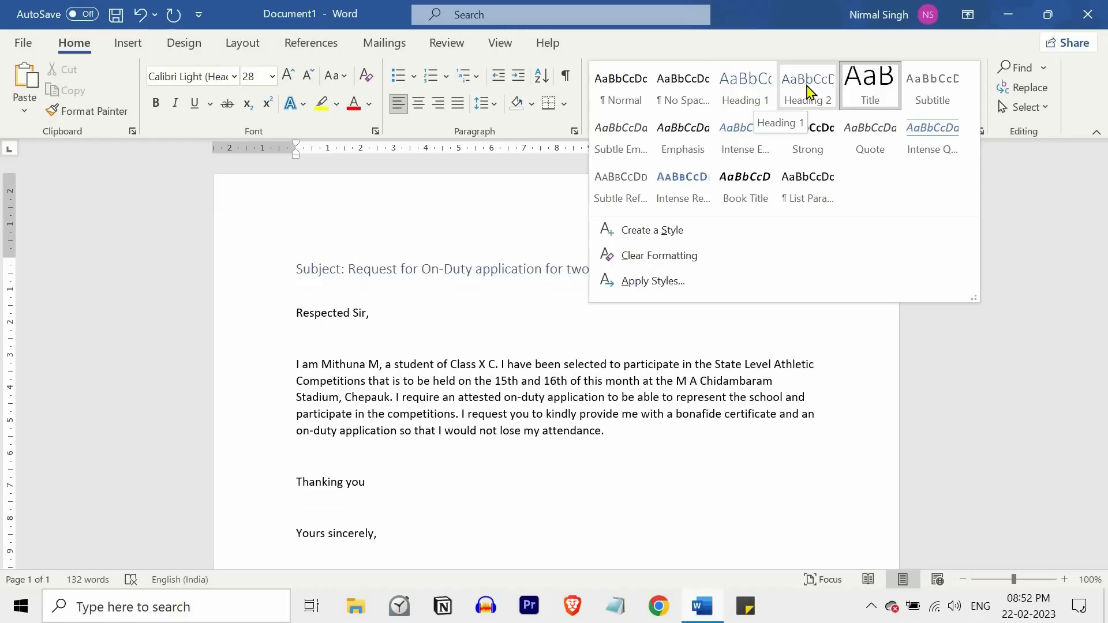
pyautogui.click(871, 97)
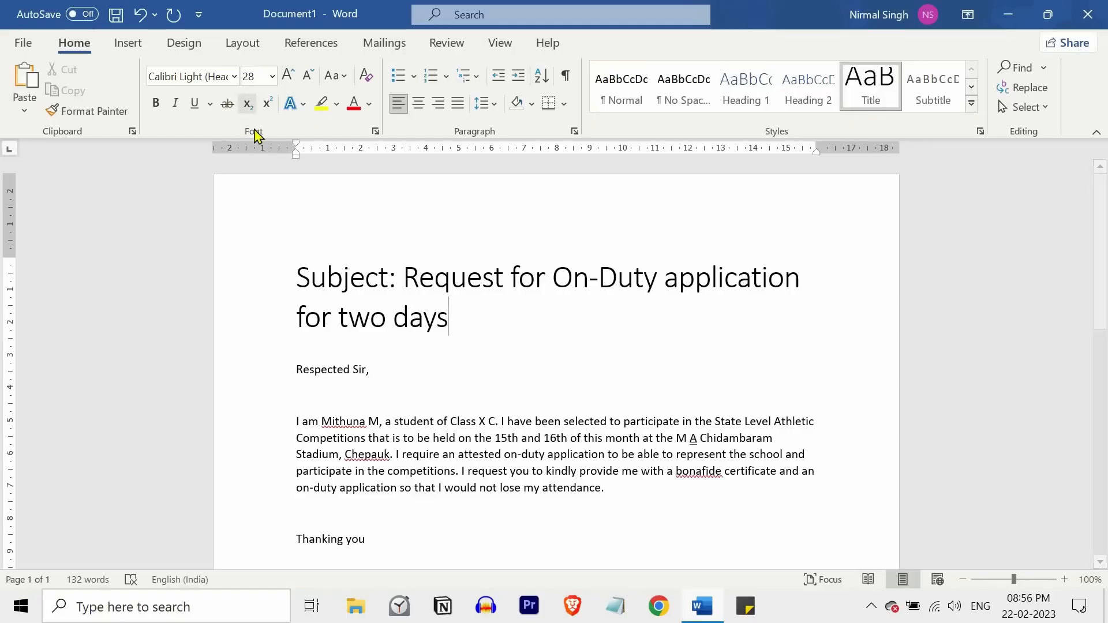
# - Examine the available fonts, font sizes, font colors and text highlight colors without changing the title
pyautogui.click(235, 76)
pyautogui.scroll(-5, 271, 216)
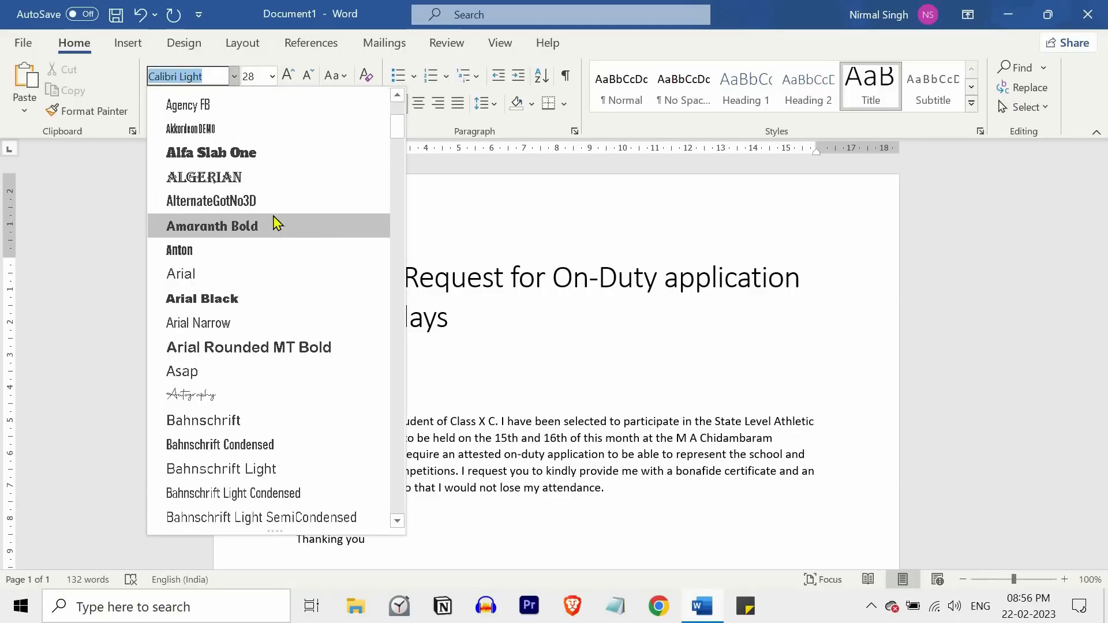
pyautogui.click(234, 76)
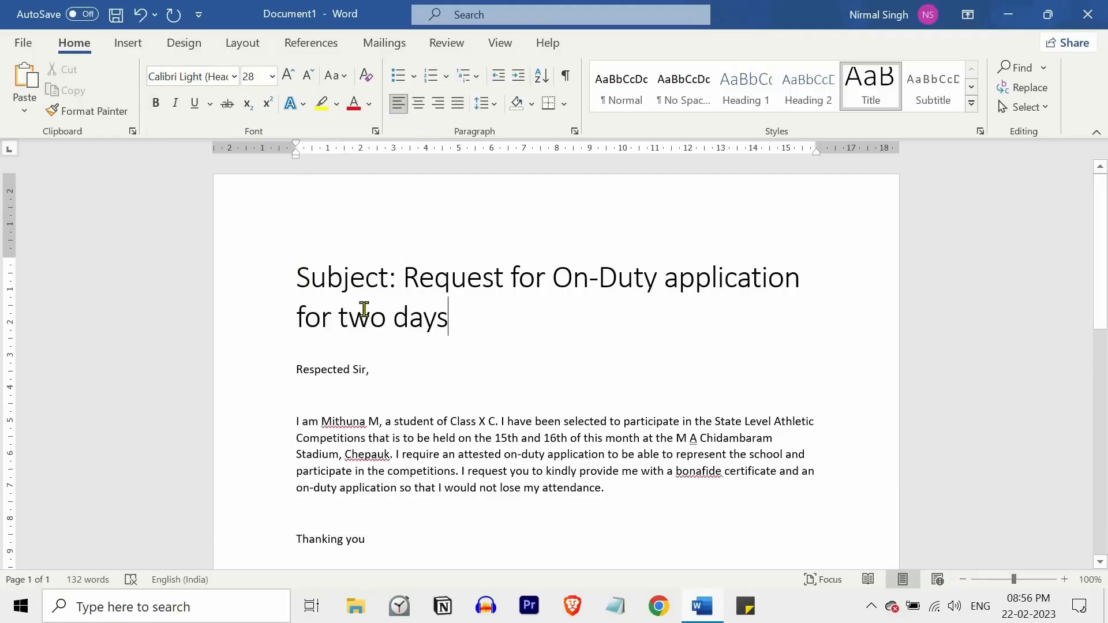
pyautogui.click(271, 78)
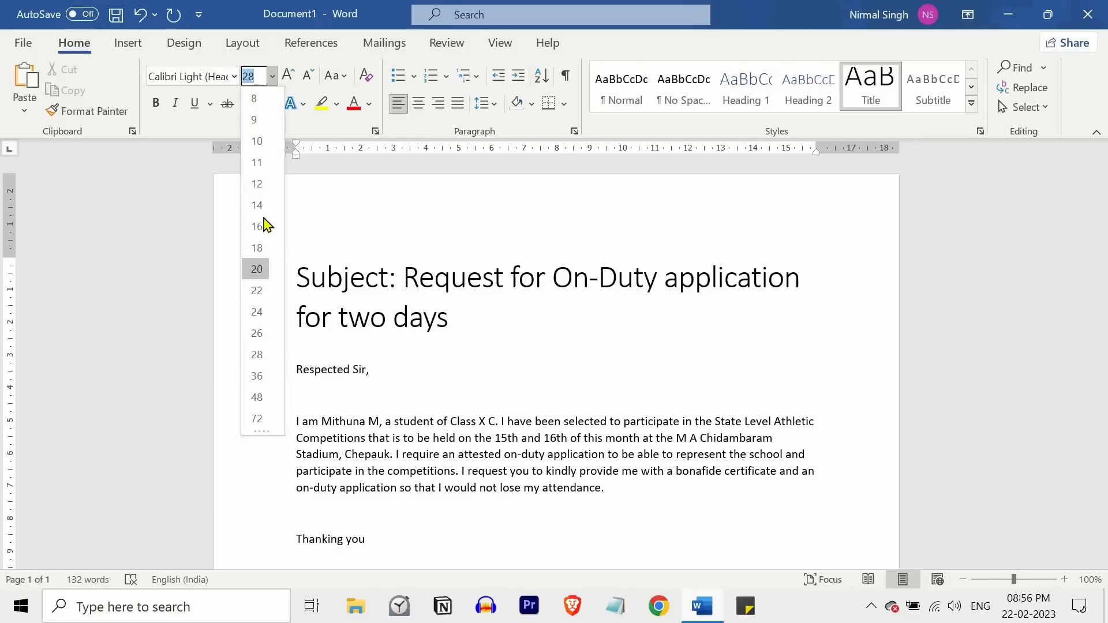
pyautogui.click(271, 76)
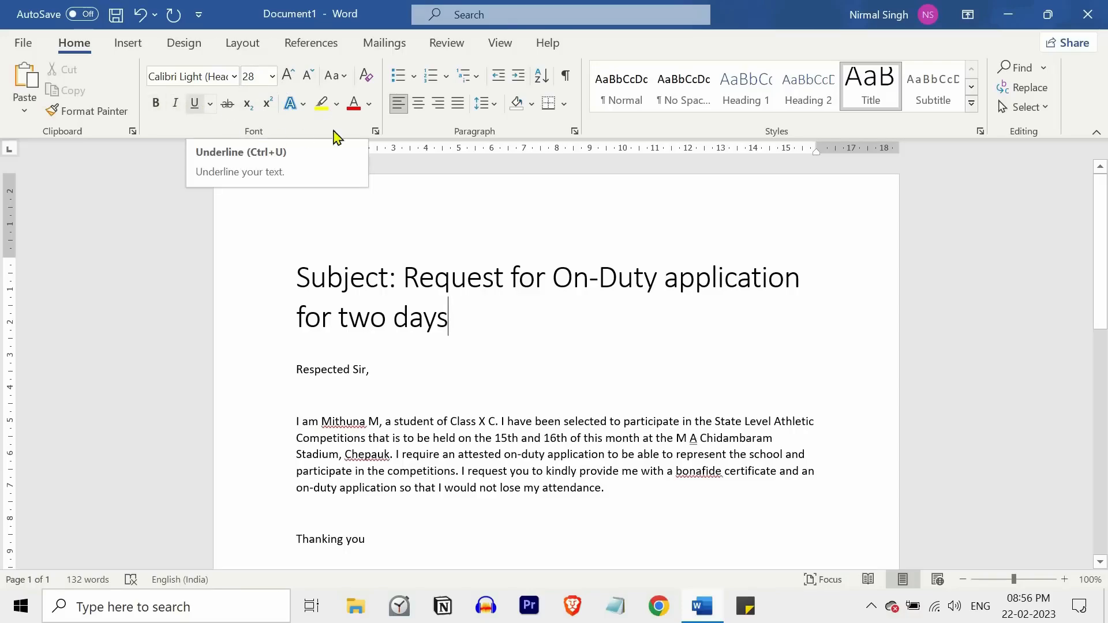
pyautogui.click(369, 103)
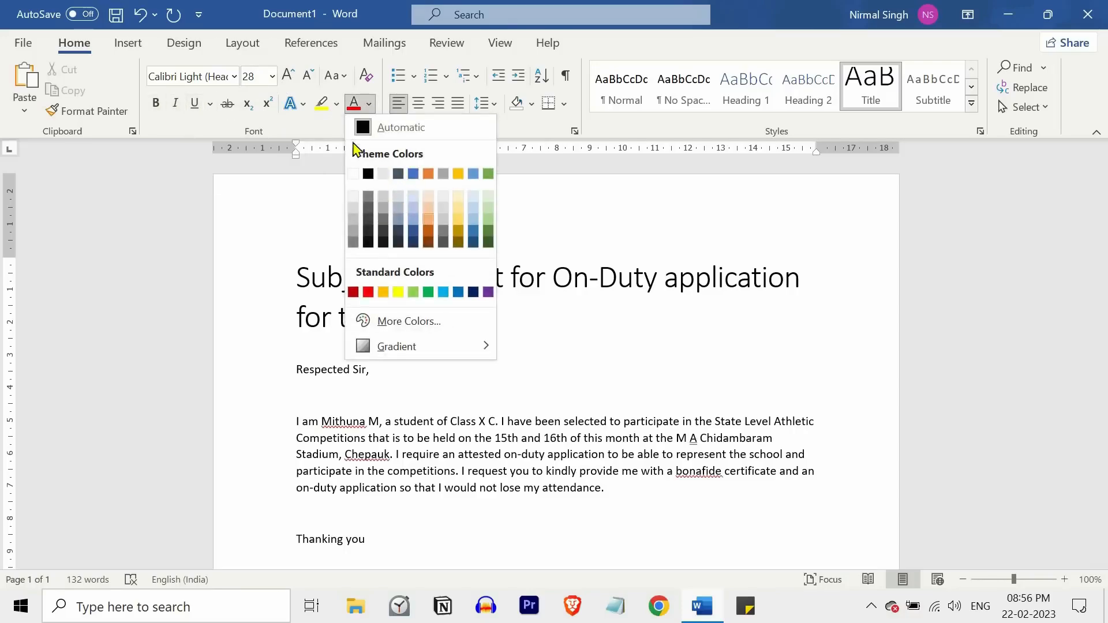
pyautogui.click(337, 105)
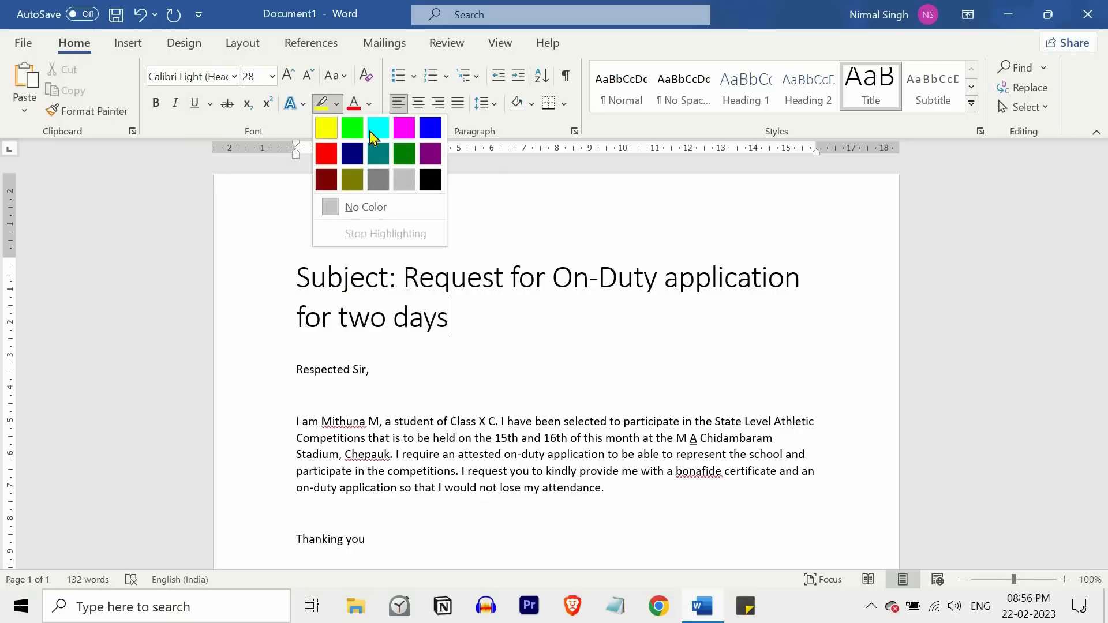
pyautogui.click(336, 105)
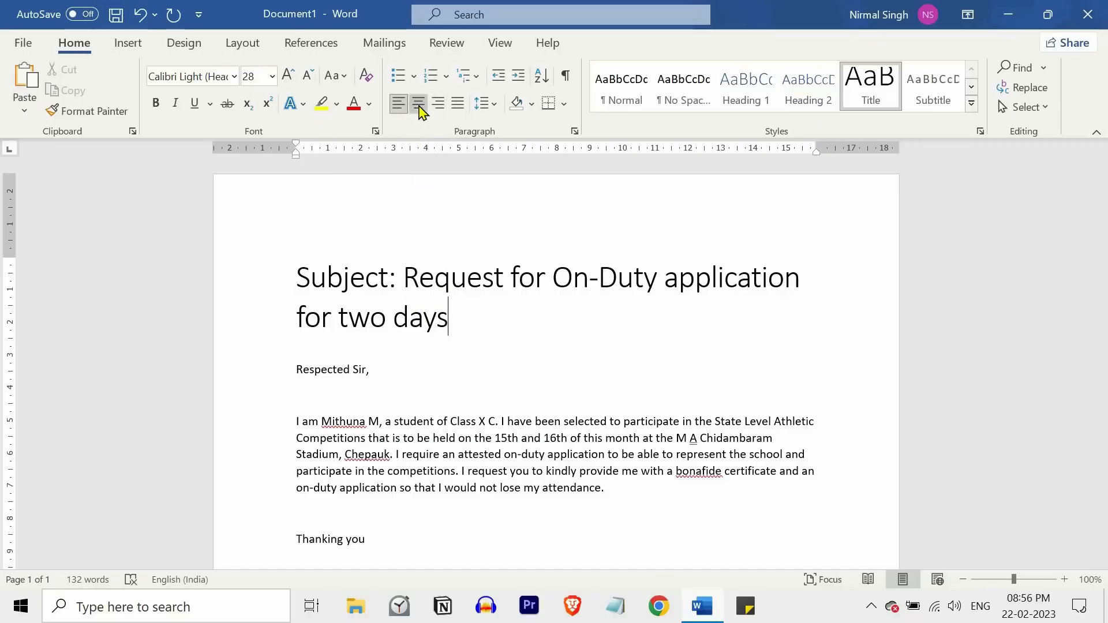
# - Center the title line "Subject: Request for On-Duty application for two days"
pyautogui.hotkey('ctrl', 'e')
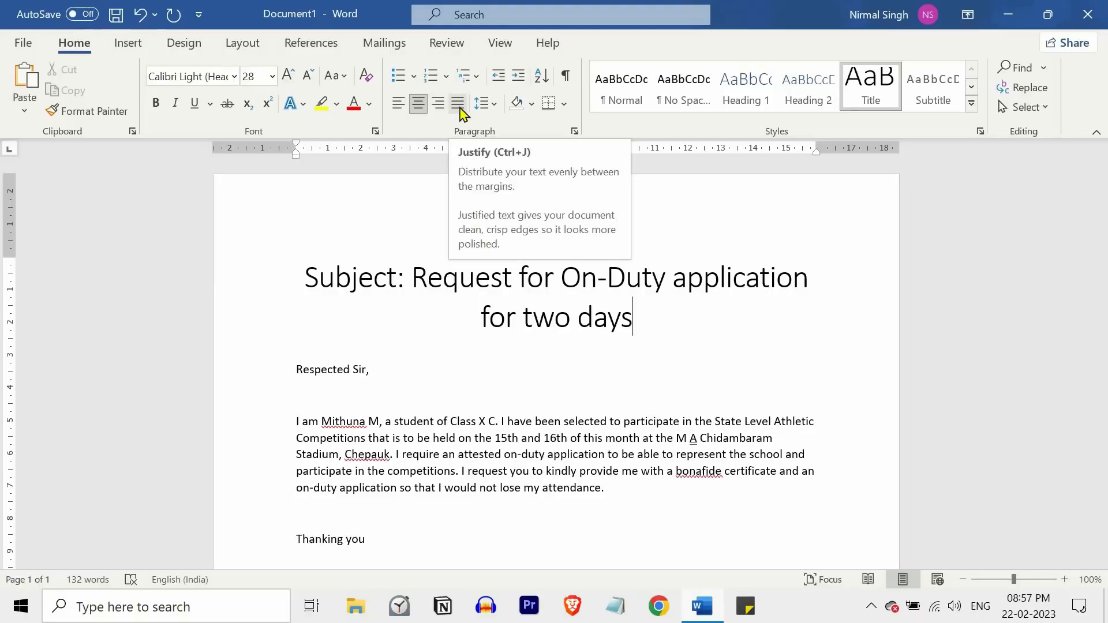
pyautogui.click(418, 79)
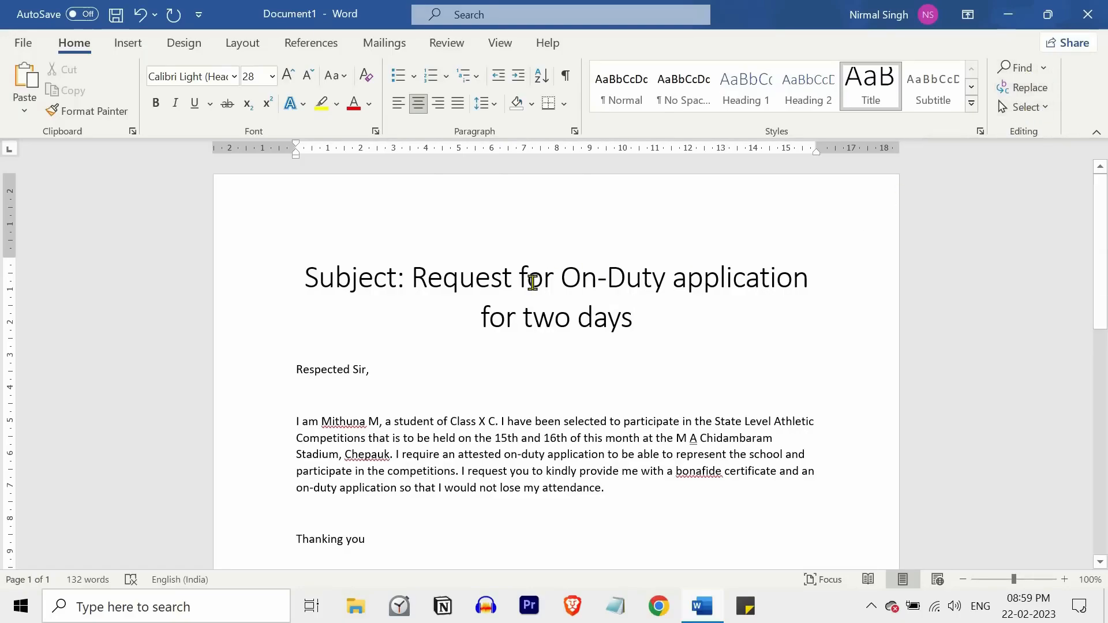
# - Examine the picture sources and the table options that can be inserted into the letter
pyautogui.click(129, 46)
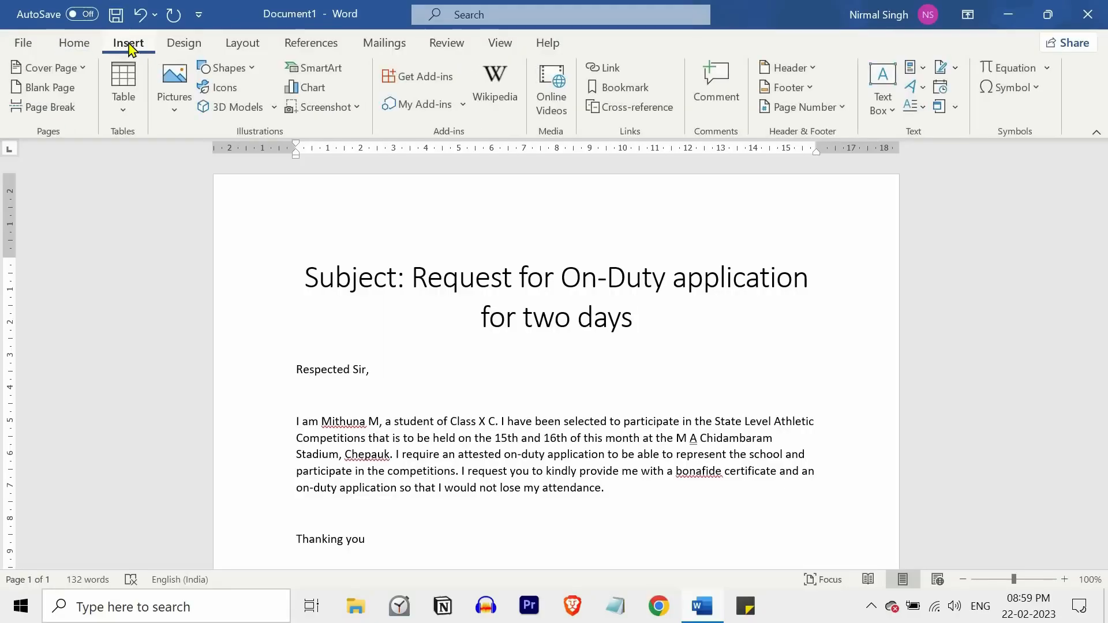
pyautogui.click(180, 104)
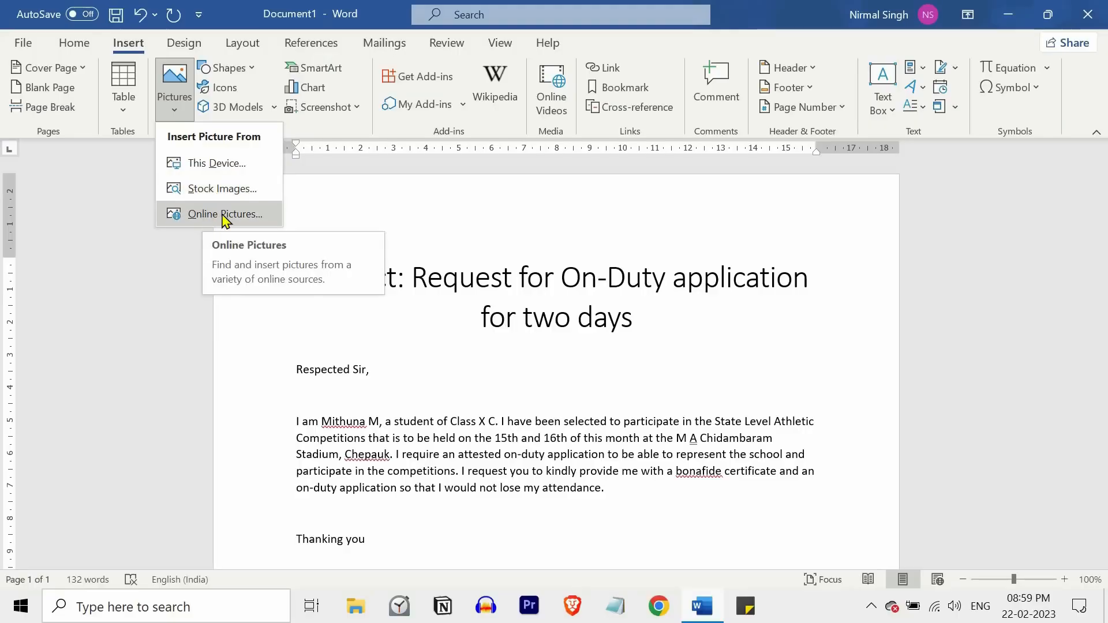
pyautogui.click(125, 113)
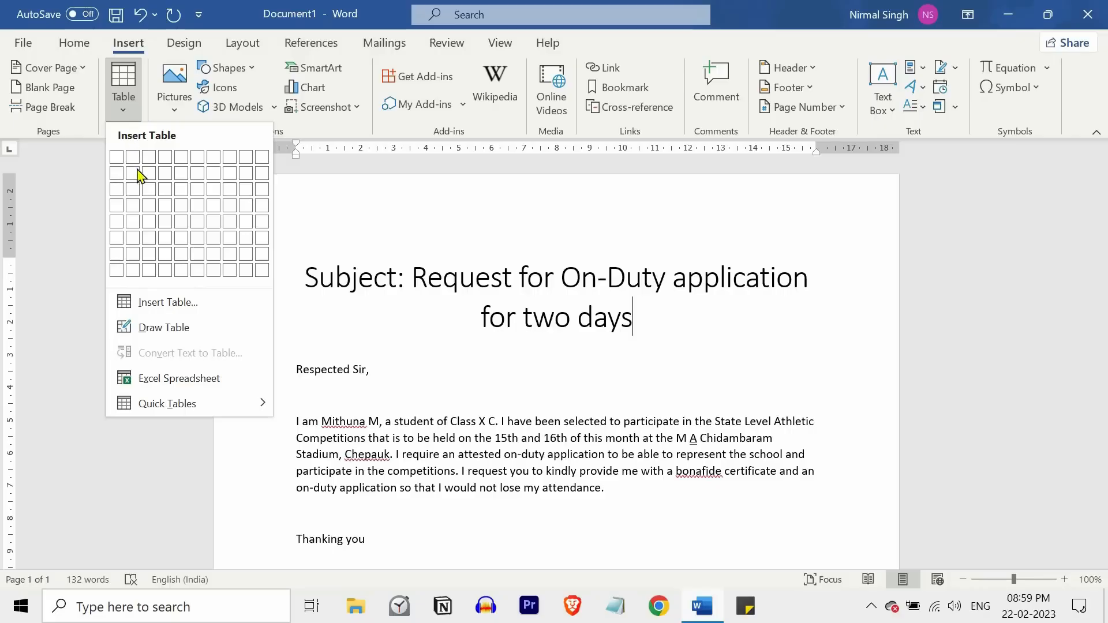
pyautogui.click(148, 110)
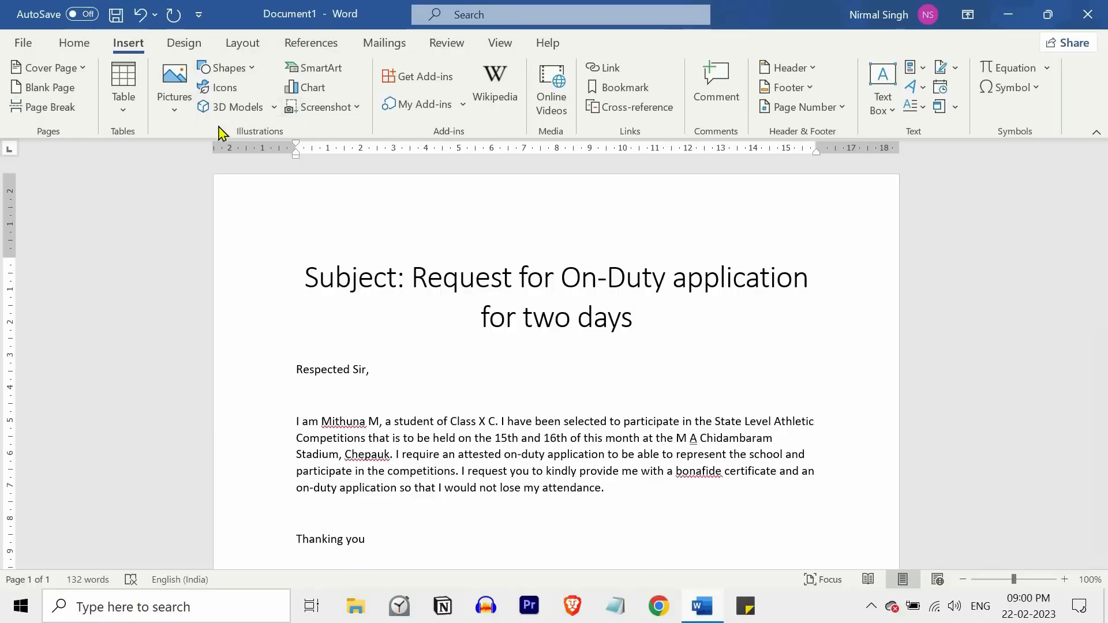
# - View the save prompt for the letter and cancel it, and open the document's print options
pyautogui.hotkey('ctrl', 's')
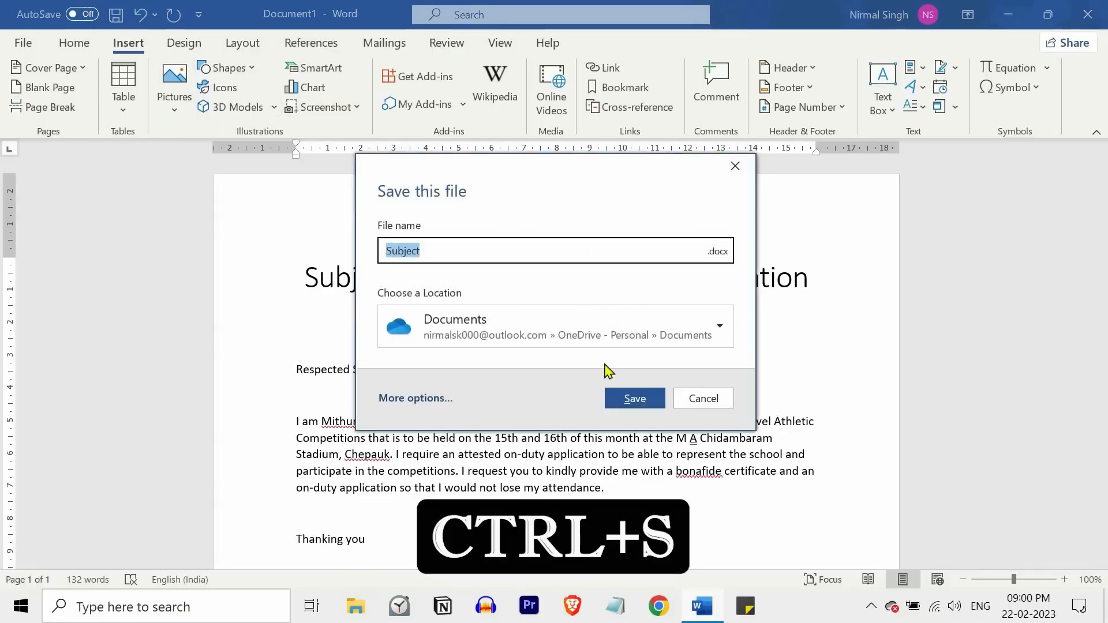
pyautogui.click(700, 399)
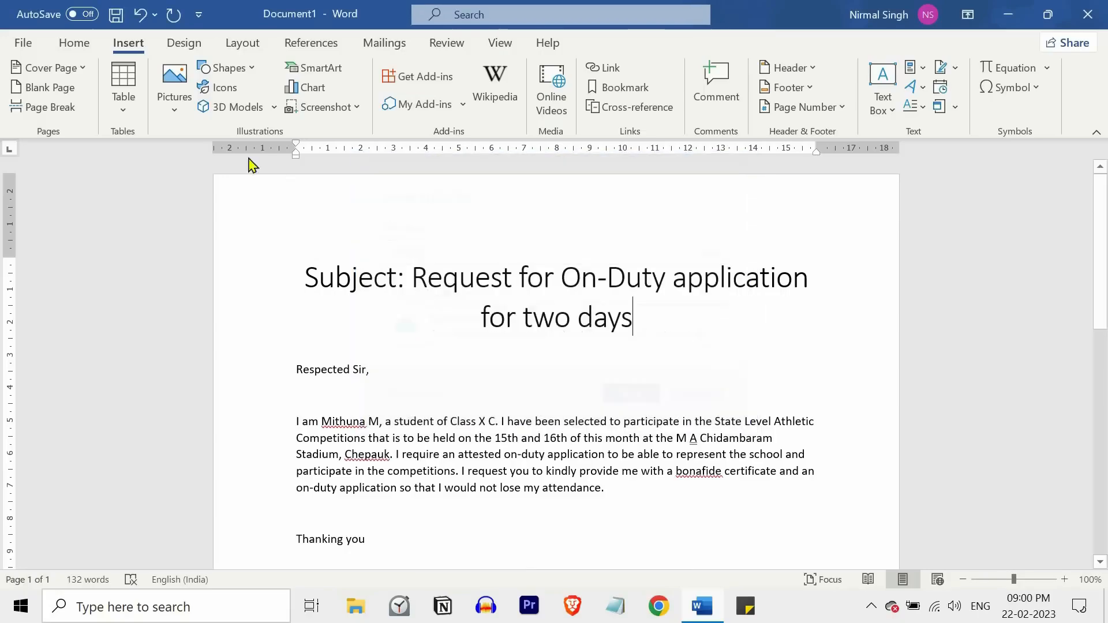
pyautogui.click(23, 43)
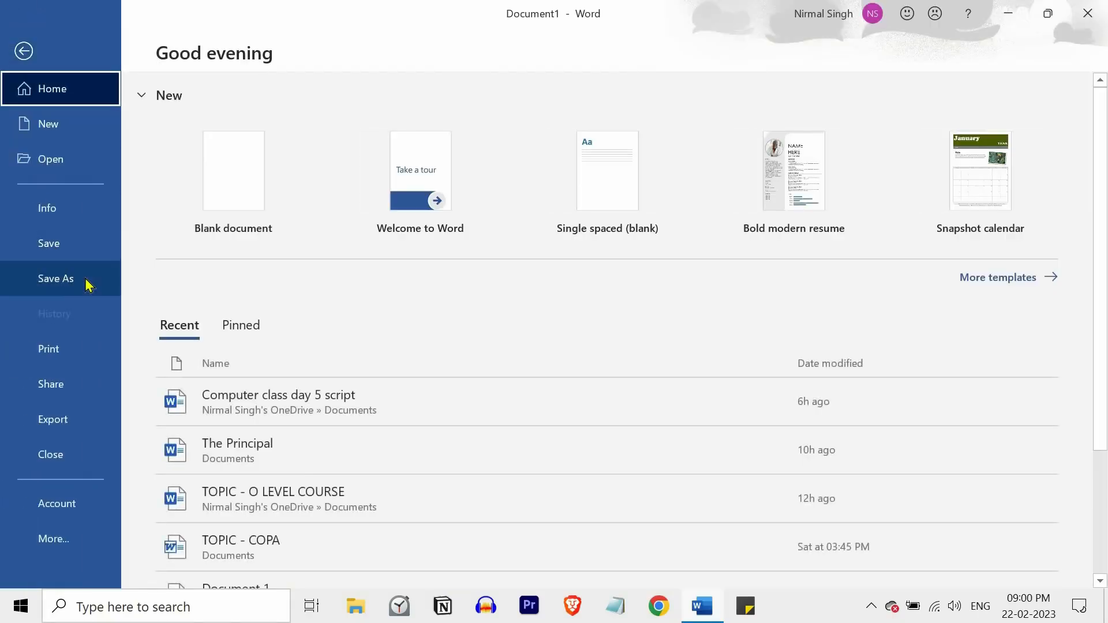
pyautogui.click(62, 355)
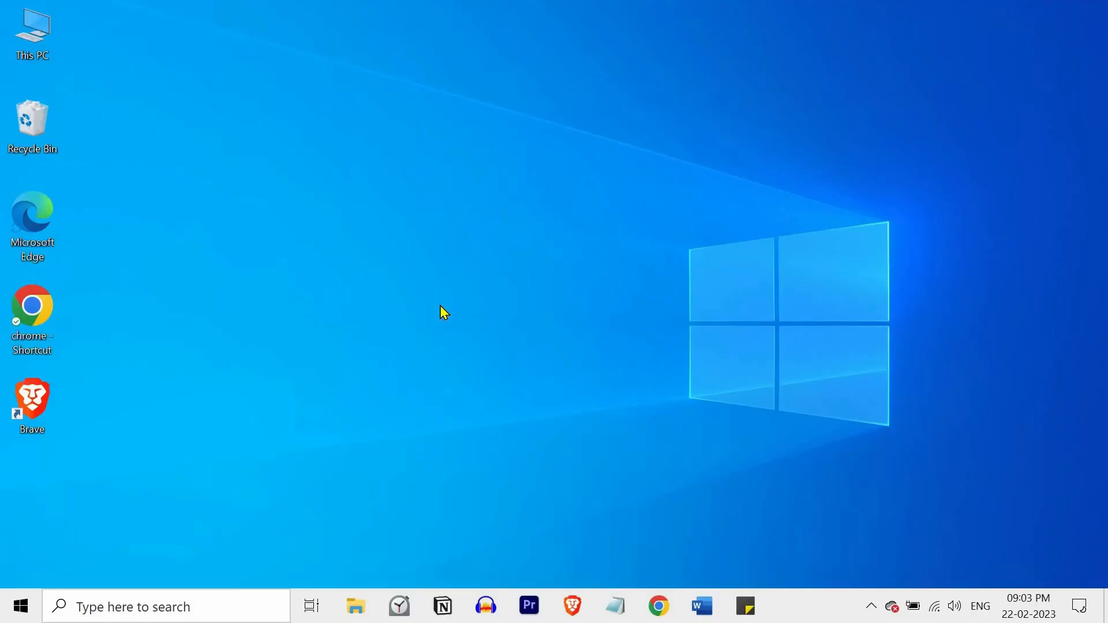
# - Search Windows for "ms excel", launch Excel in a maximized window and create a blank workbook
pyautogui.click(166, 605)
pyautogui.write('ms exc')
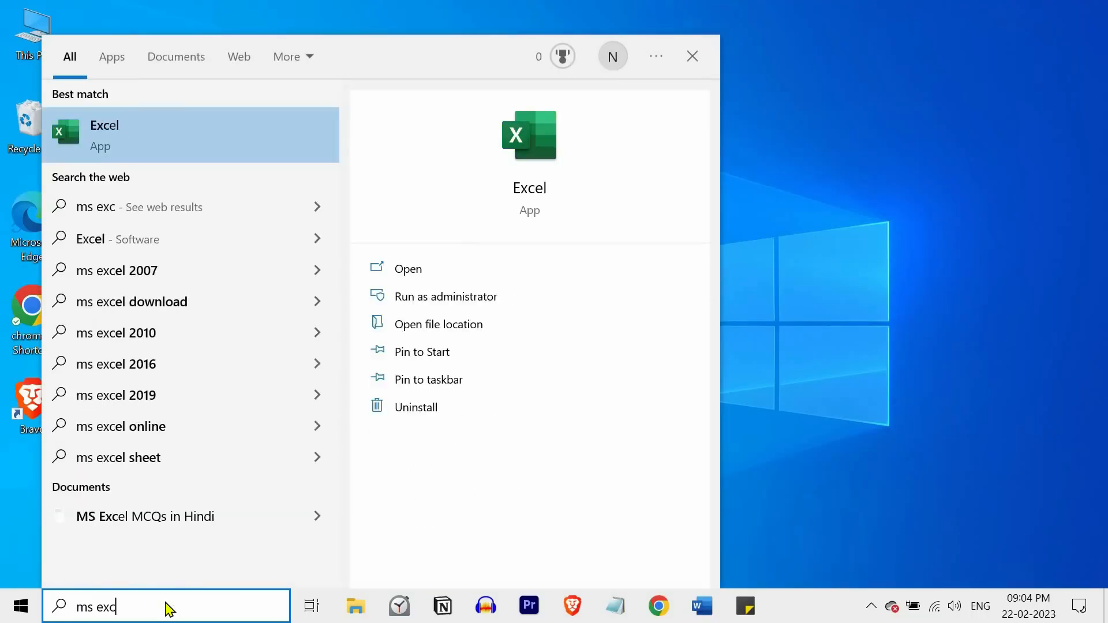
pyautogui.write('el')
pyautogui.click(439, 277)
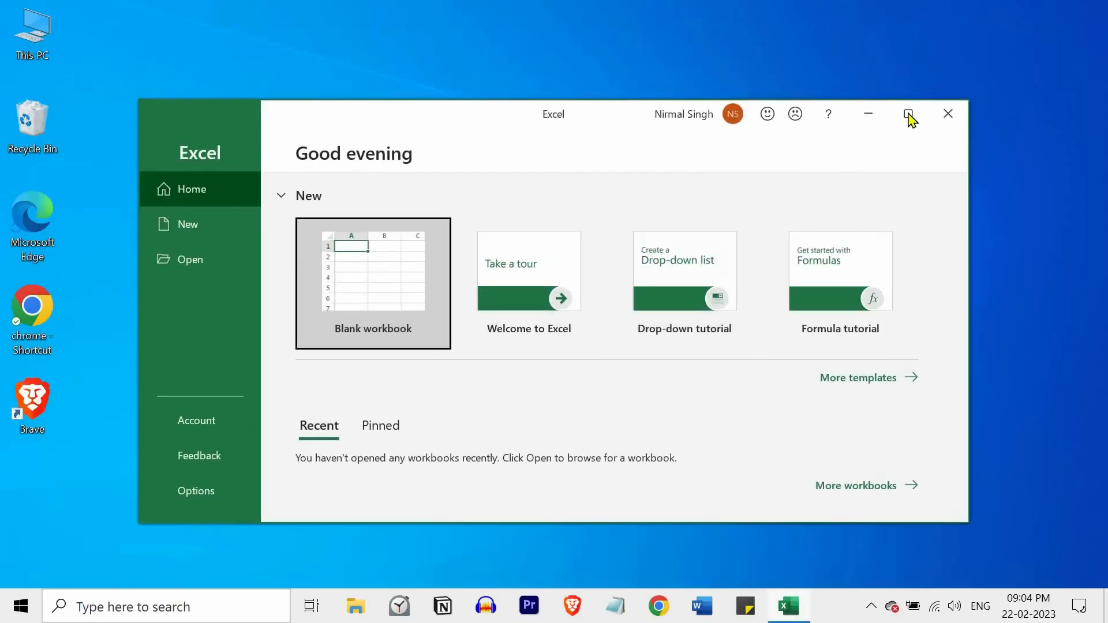
pyautogui.click(908, 113)
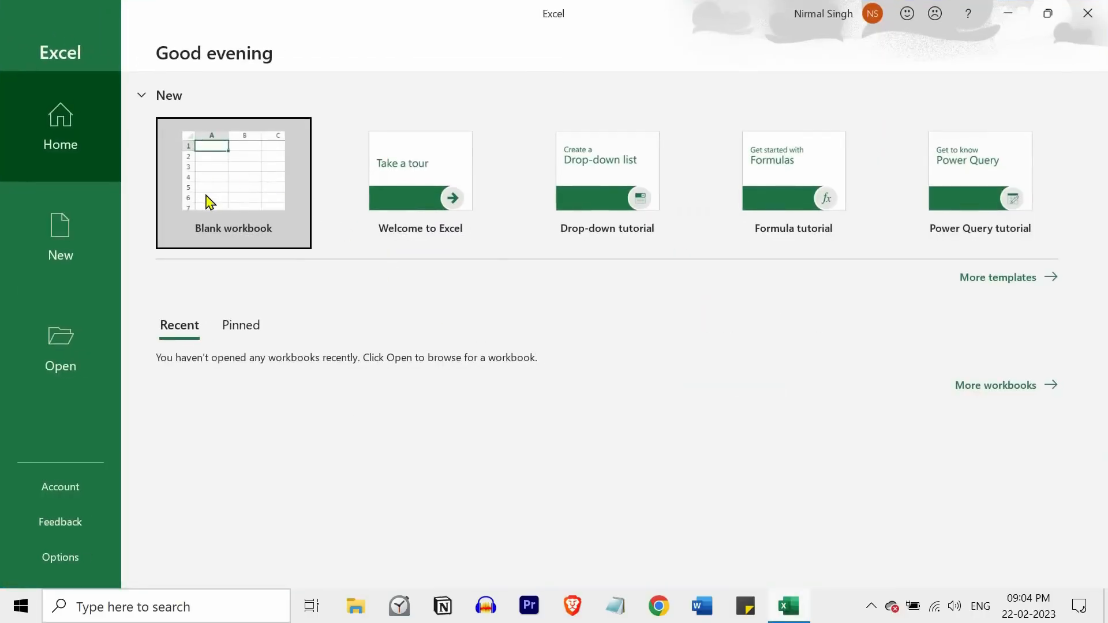
pyautogui.click(247, 183)
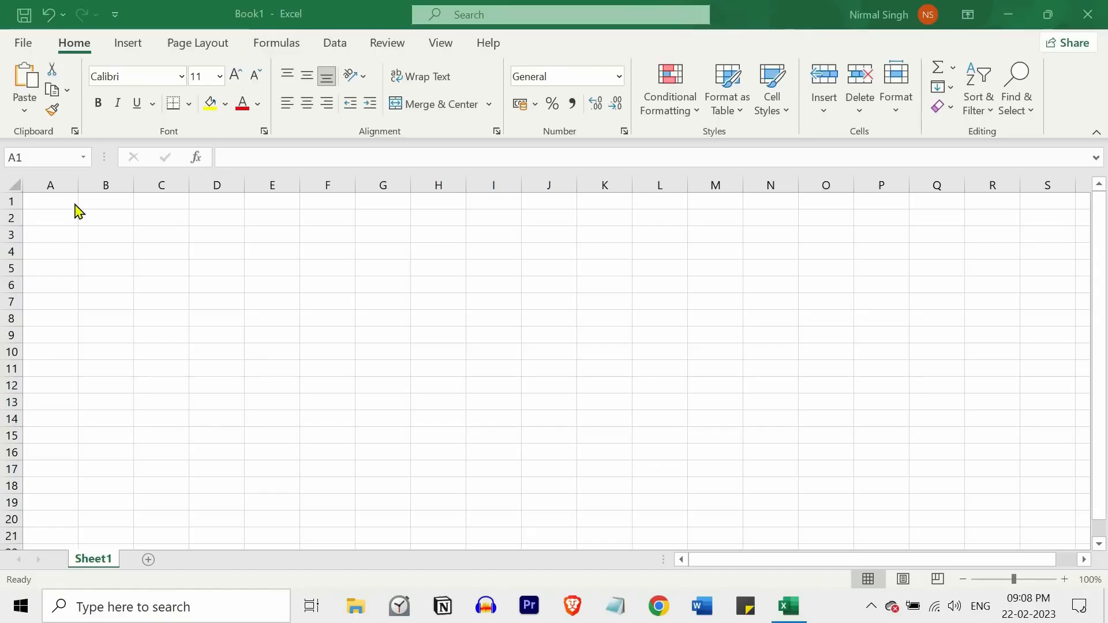
# - Enter "Hello" in cell A1, move through the neighbouring cells and return to A1
pyautogui.click(67, 198)
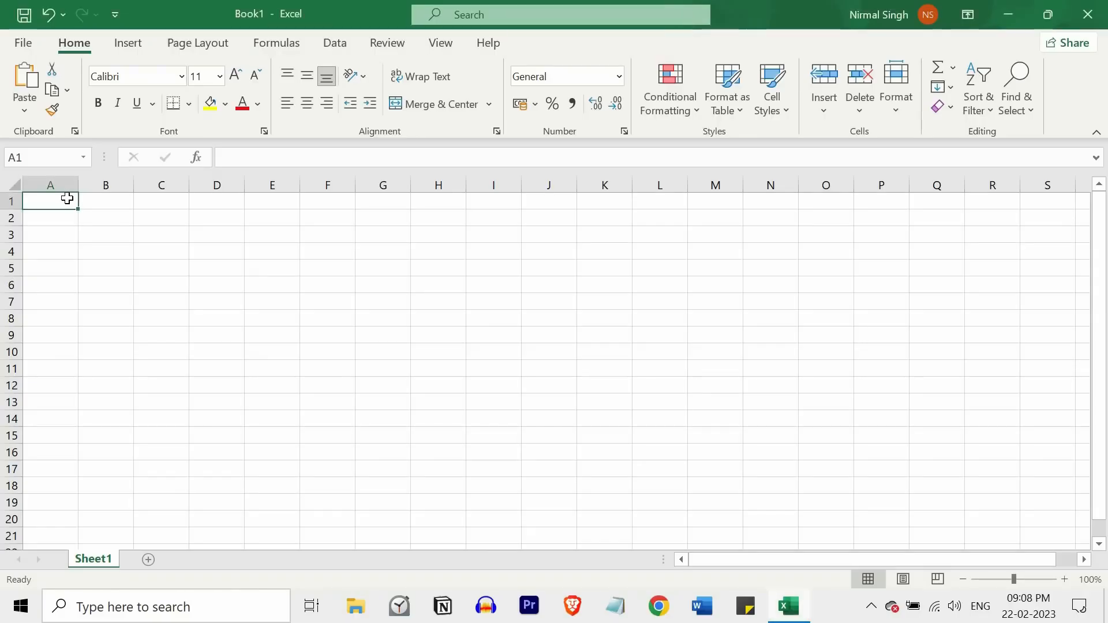
pyautogui.doubleClick(67, 202)
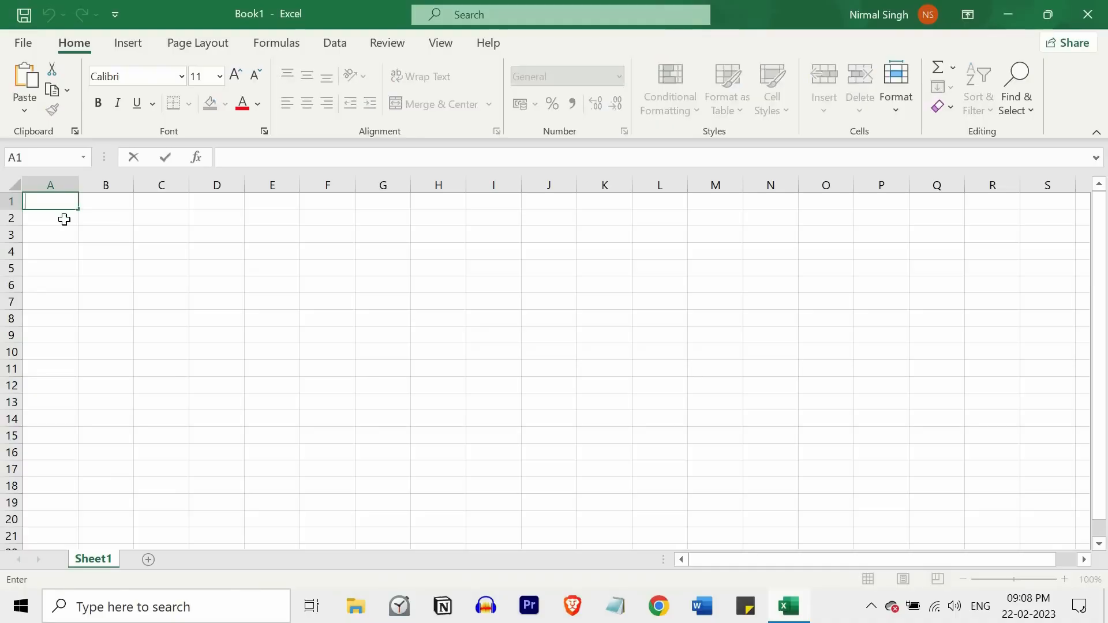
pyautogui.write('Hello')
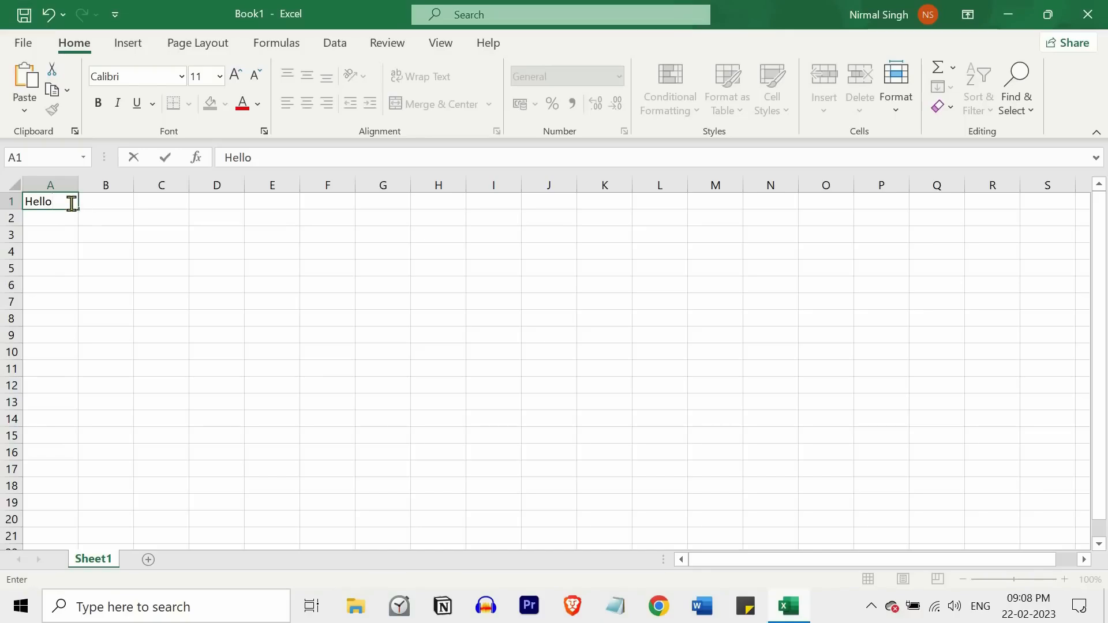
pyautogui.press('Tab')
pyautogui.press('Down')
pyautogui.press('Left')
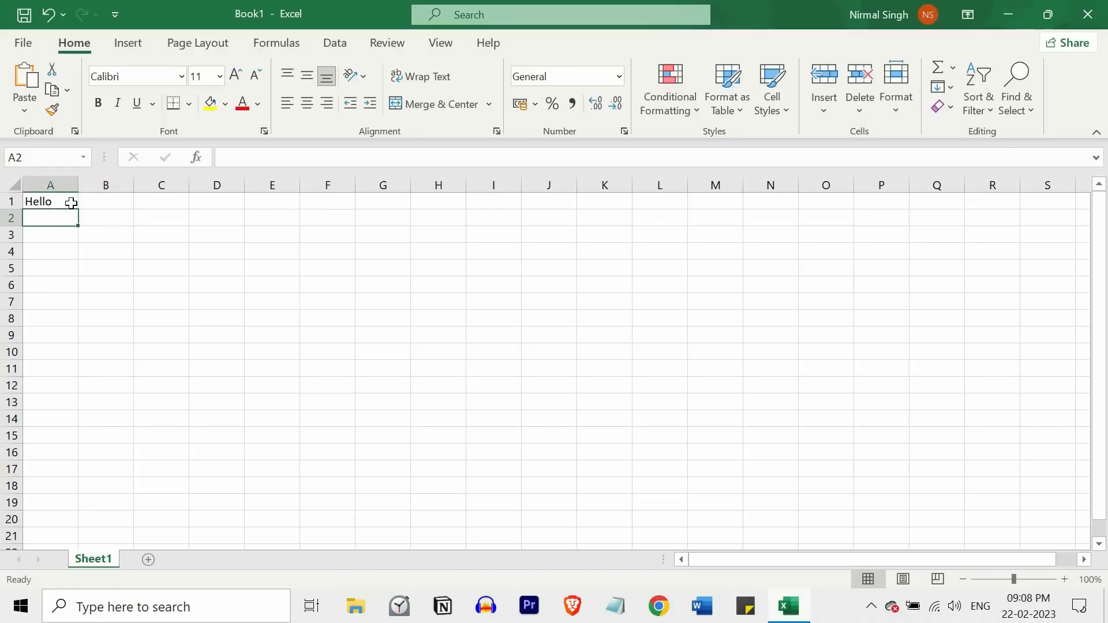
pyautogui.press('Up')
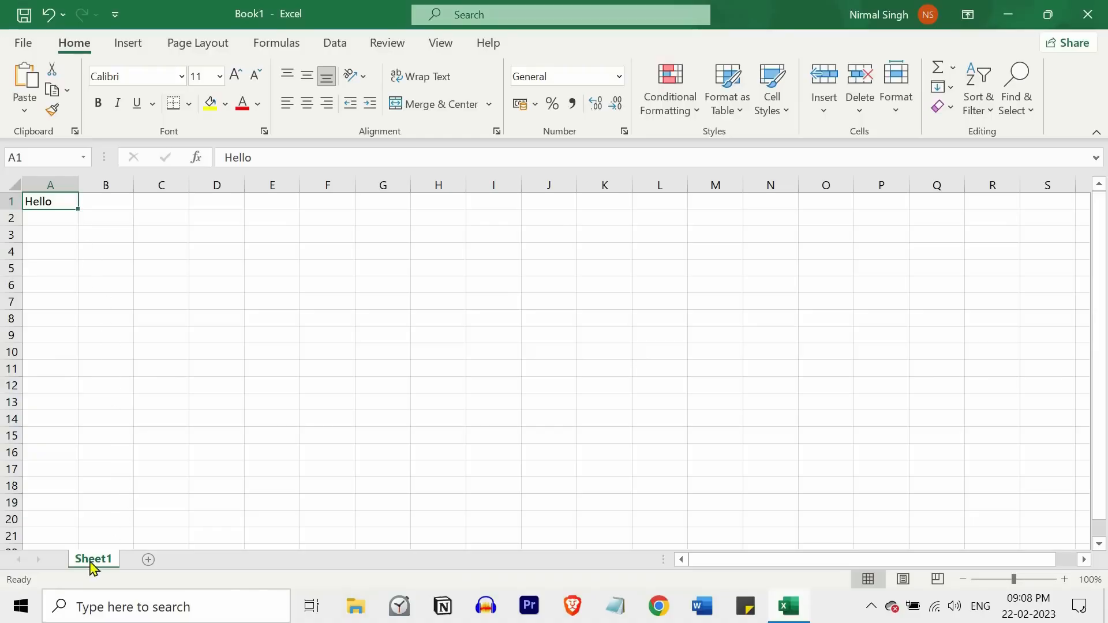
# - Add a second worksheet after Sheet1 and delete it
pyautogui.click(152, 560)
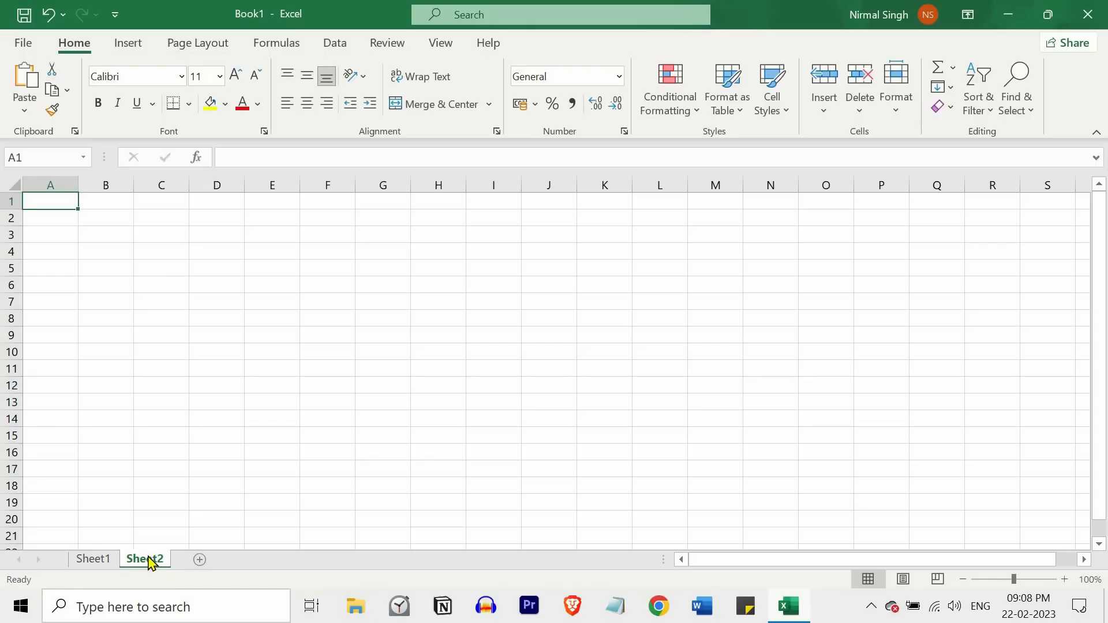
pyautogui.rightClick(151, 561)
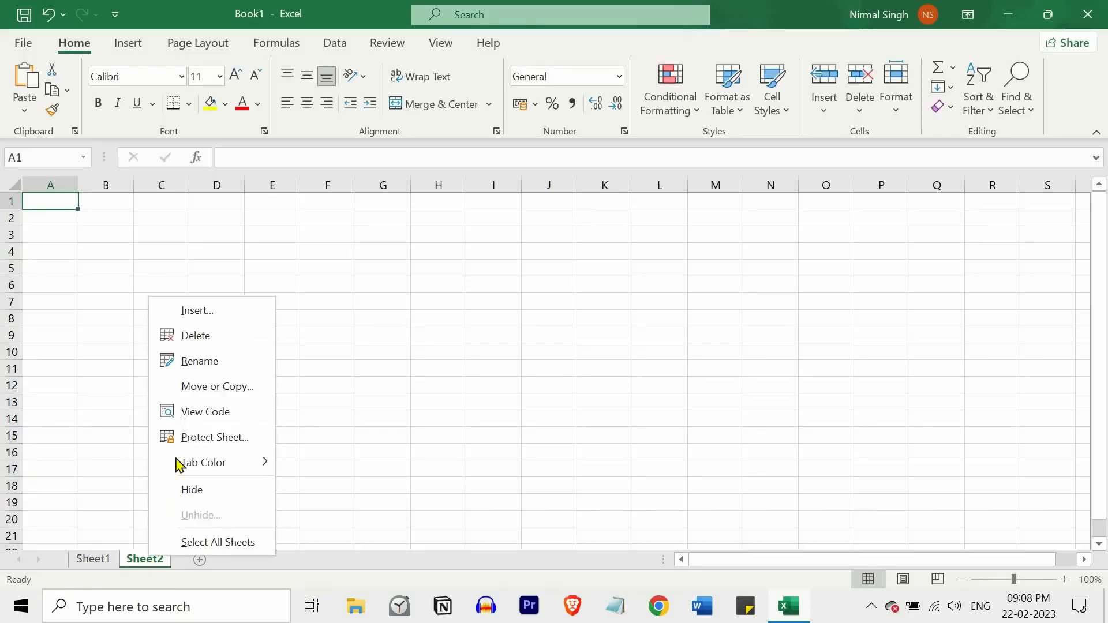
pyautogui.click(199, 336)
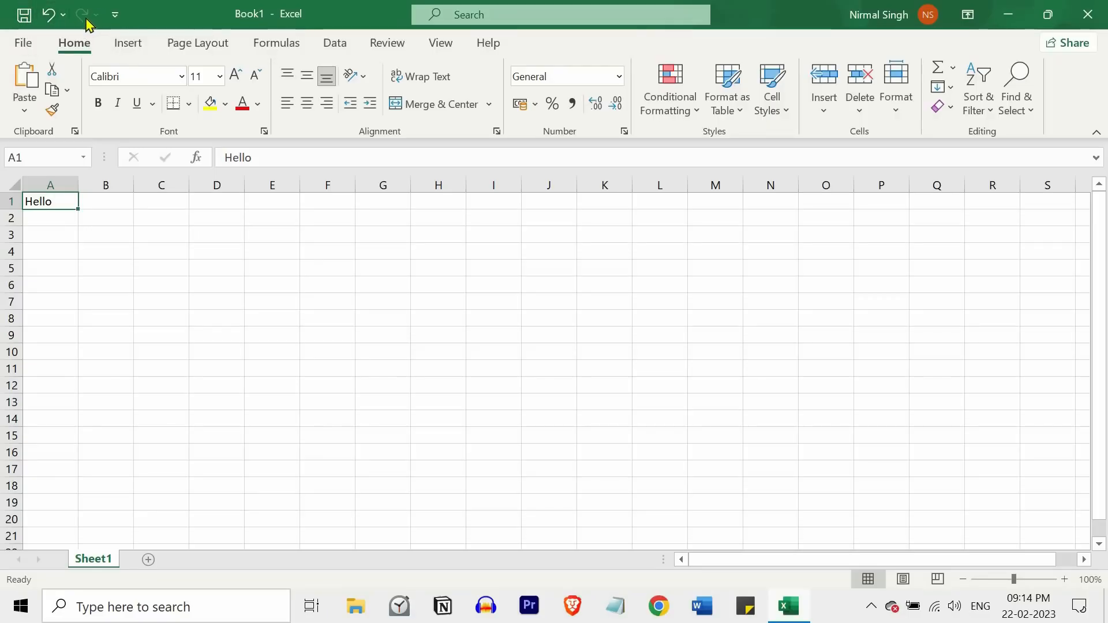
# - Examine the Quick Access Toolbar customization options and the commands for inserting content, and return to the Home commands
pyautogui.click(116, 20)
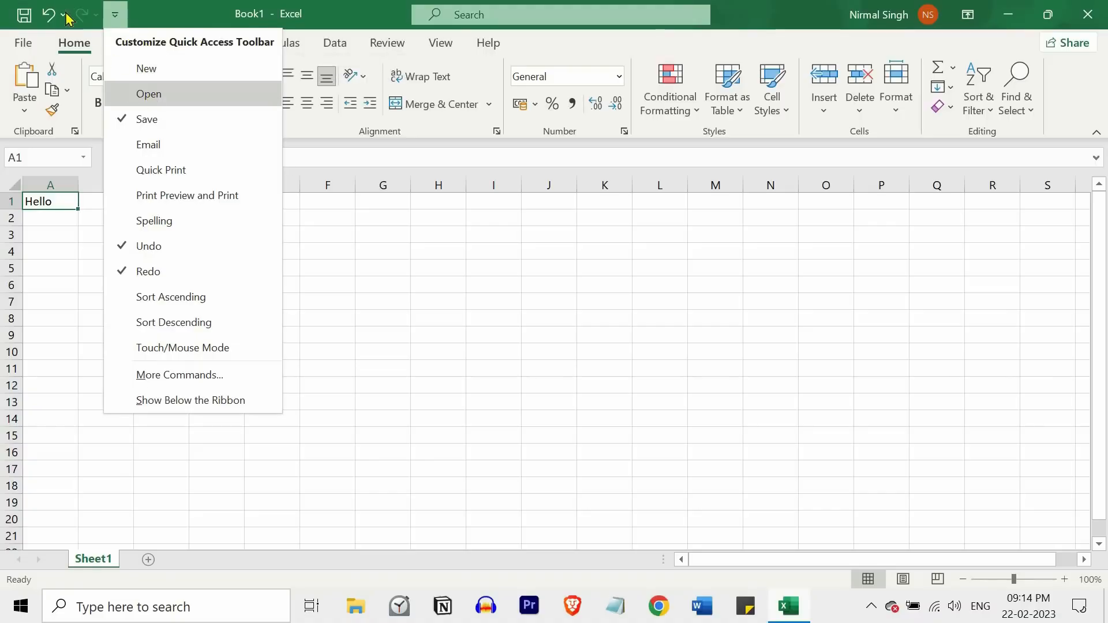
pyautogui.click(114, 17)
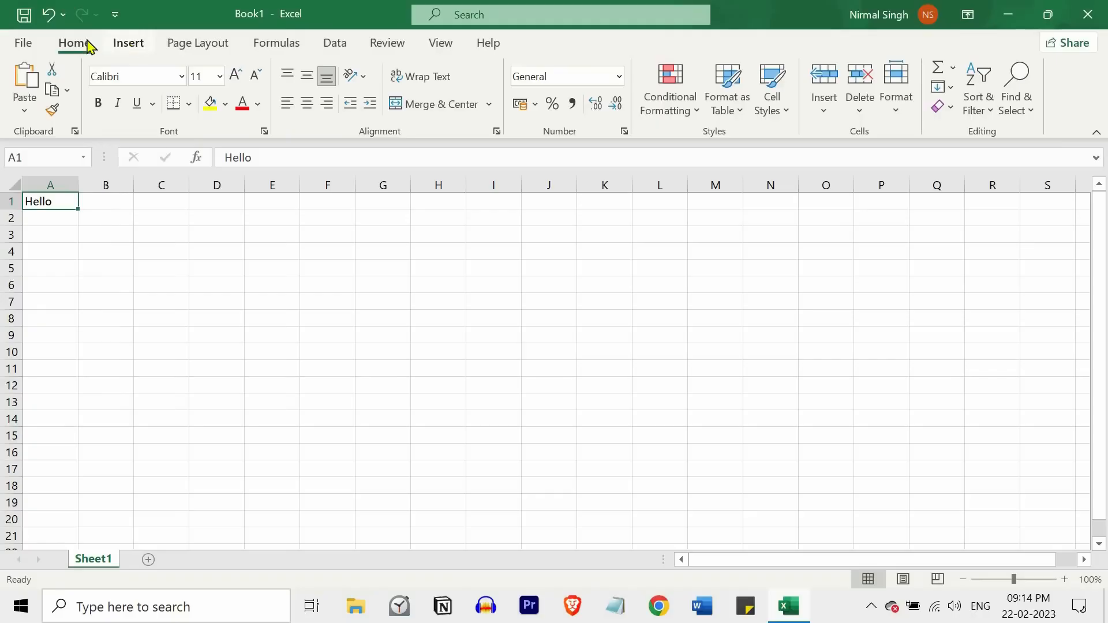
pyautogui.click(128, 45)
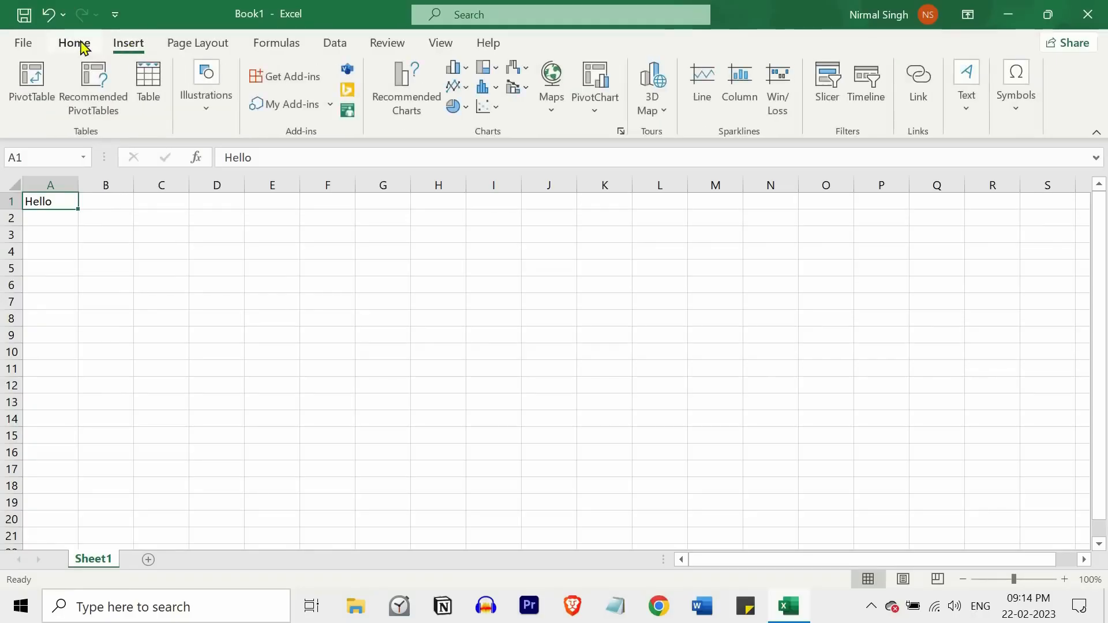
pyautogui.click(81, 45)
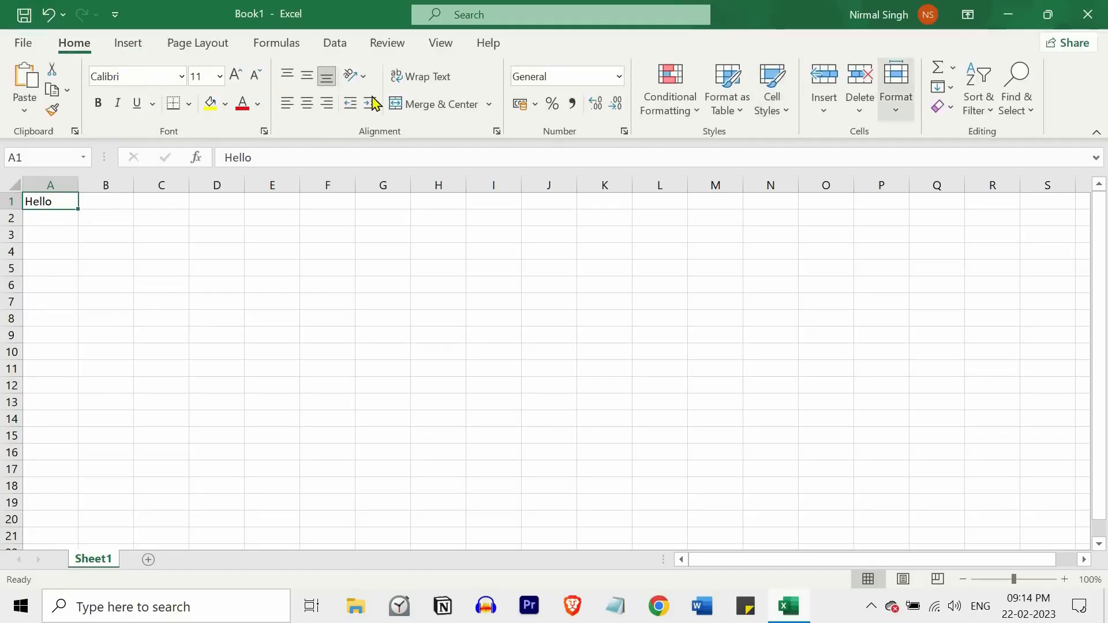
# - Collapse the ribbon and select column D, row 5 and cell A7 in turn
pyautogui.click(1096, 135)
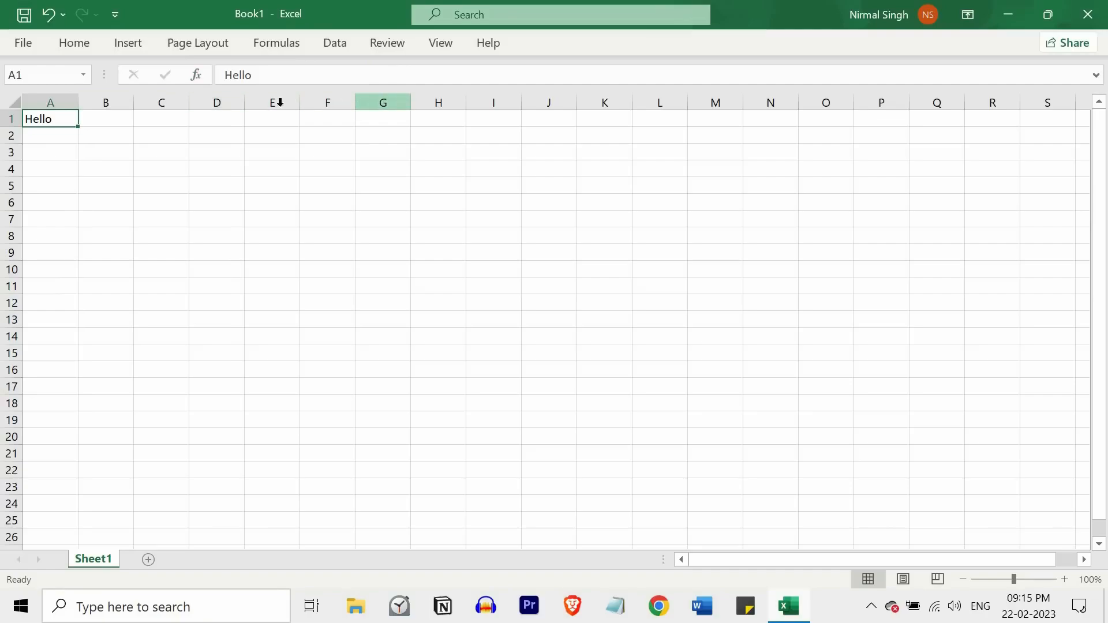
pyautogui.click(224, 101)
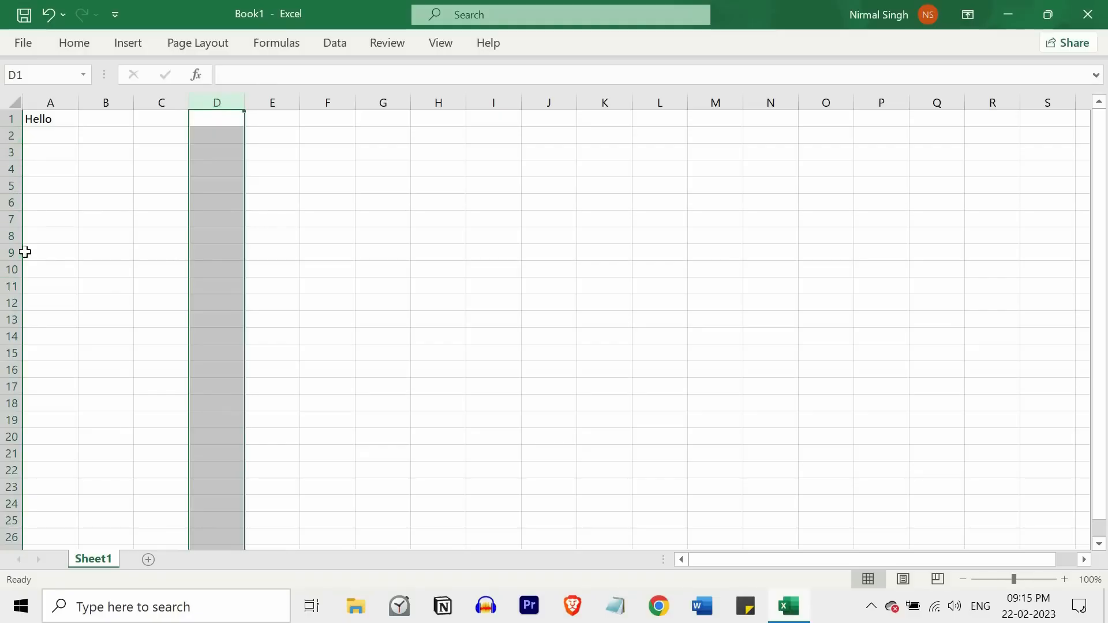
pyautogui.click(16, 185)
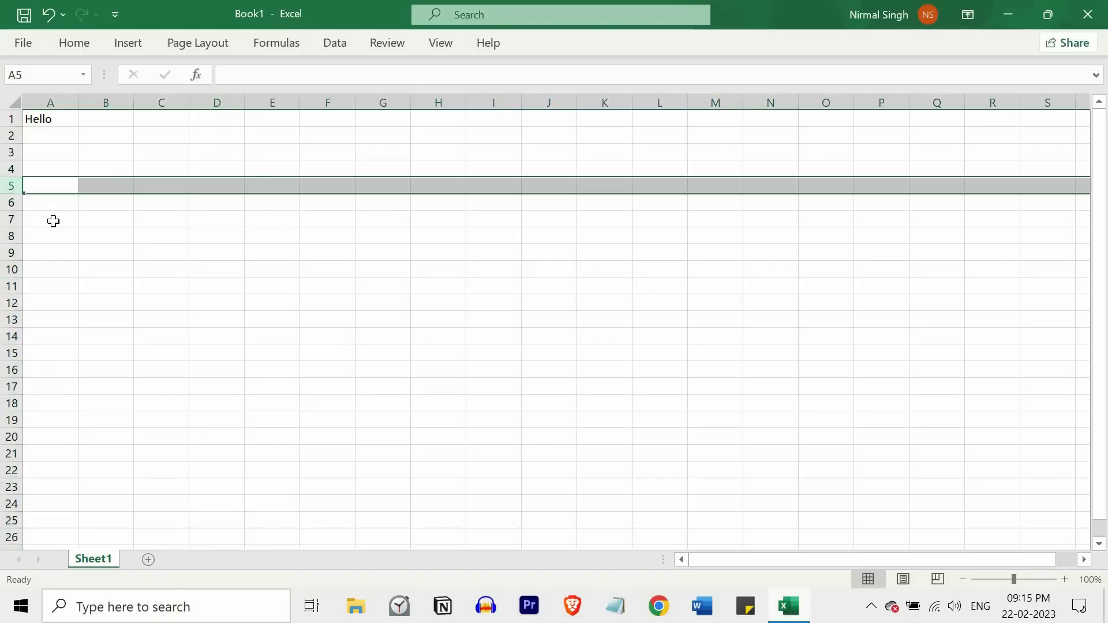
pyautogui.click(72, 222)
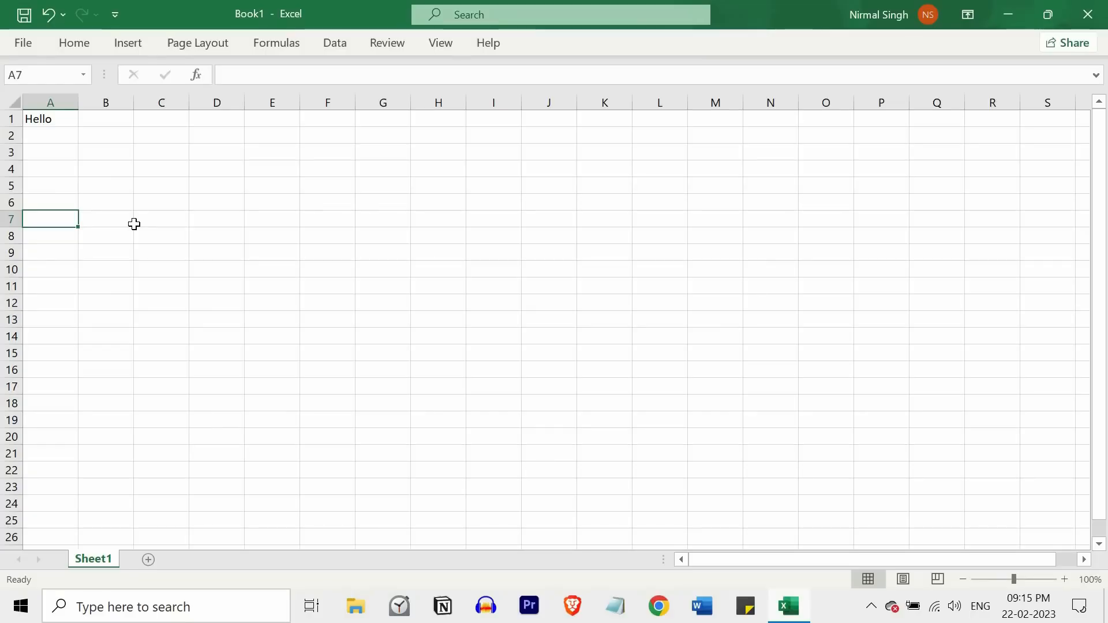
# - Save the workbook as Book1.xlsx in the OneDrive Documents folder
pyautogui.hotkey('ctrl', 's')
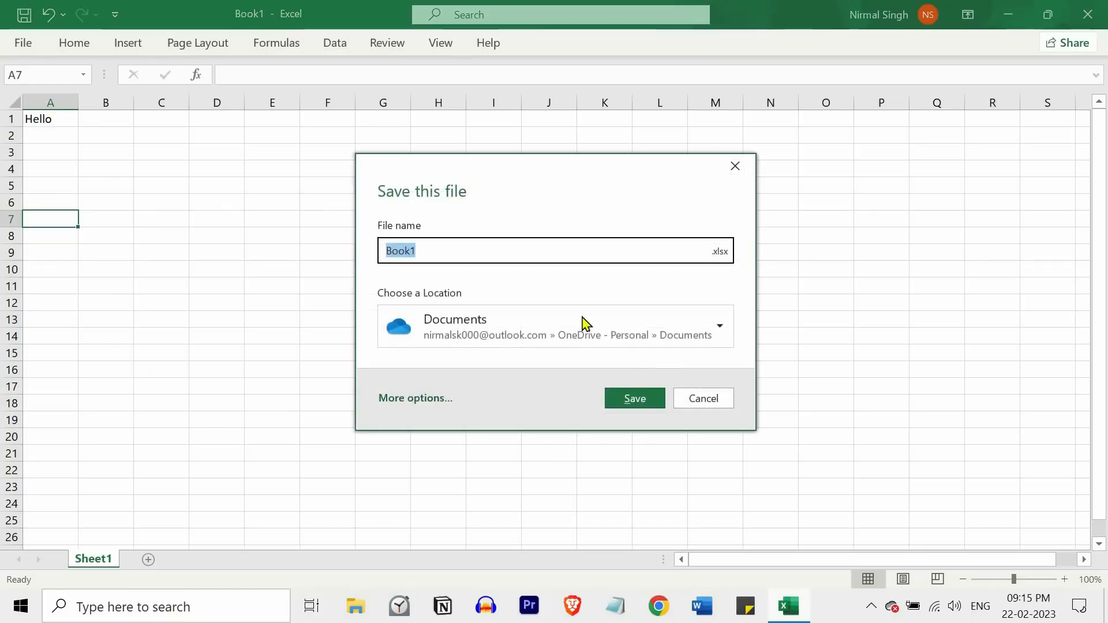
pyautogui.click(635, 398)
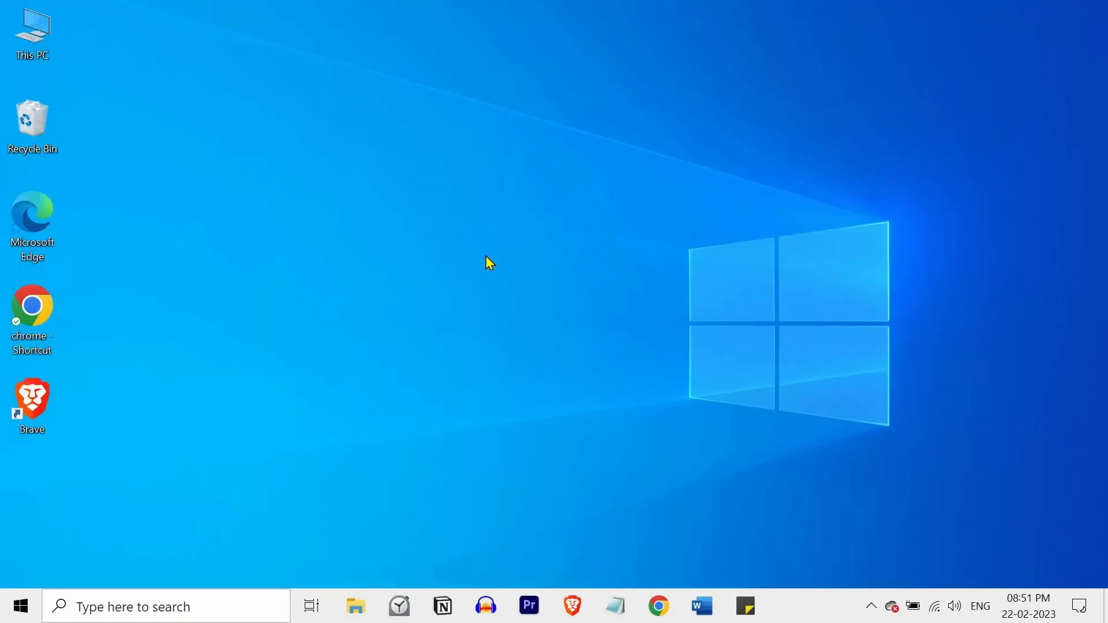